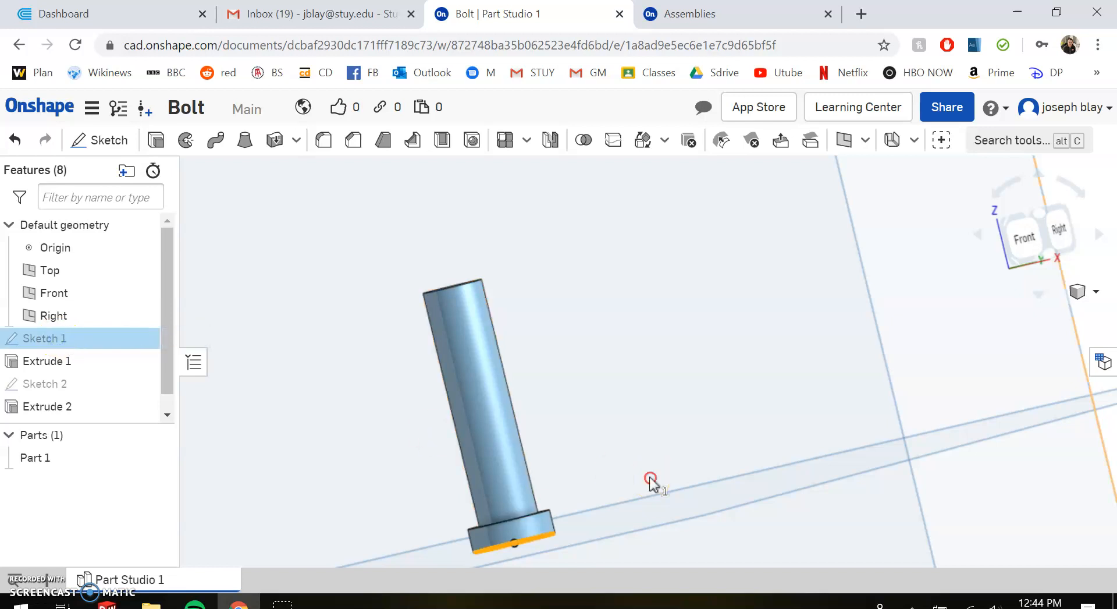
Step: Open the bolt head's base sketch to examine its circle diameter, and close it without changes
{"action": "left_click", "coordinate": [77, 360]}
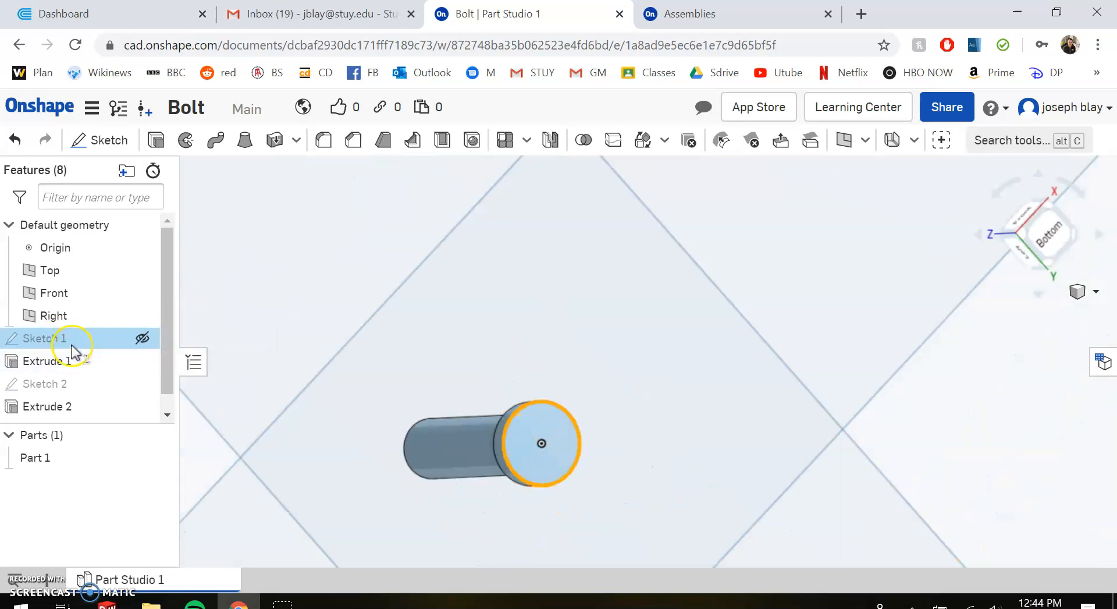
{"action": "double_click", "coordinate": [65, 344]}
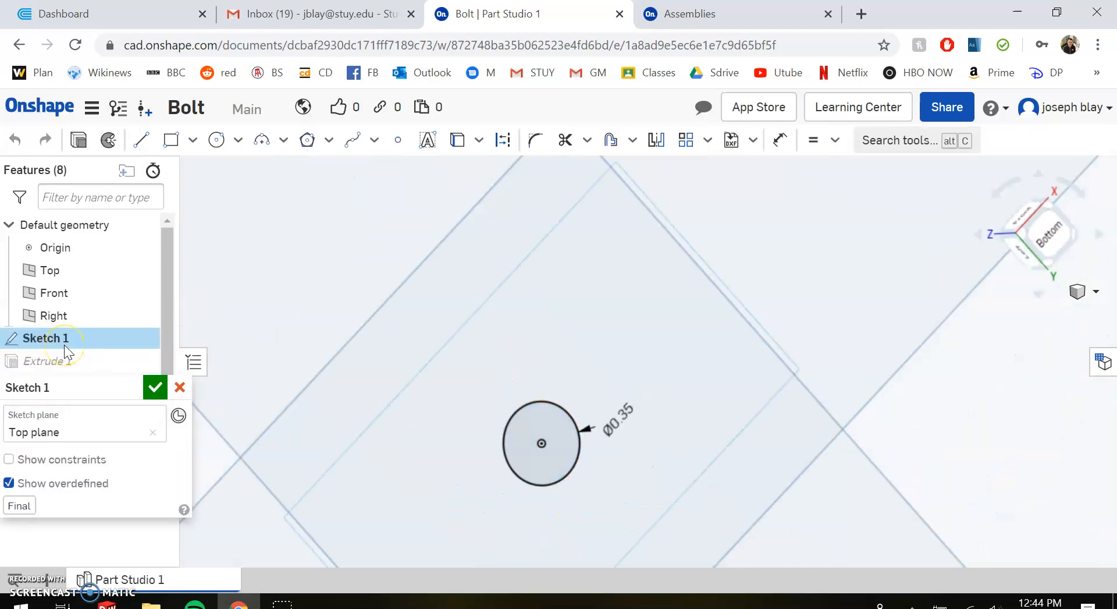
{"action": "left_click", "coordinate": [314, 405]}
{"action": "left_click", "coordinate": [152, 387]}
Step: Review the settings of the bolt shank's extrusion and the circle dimension in its sketch
{"action": "right_click_drag", "start_coordinate": [532, 440], "coordinate": [584, 451]}
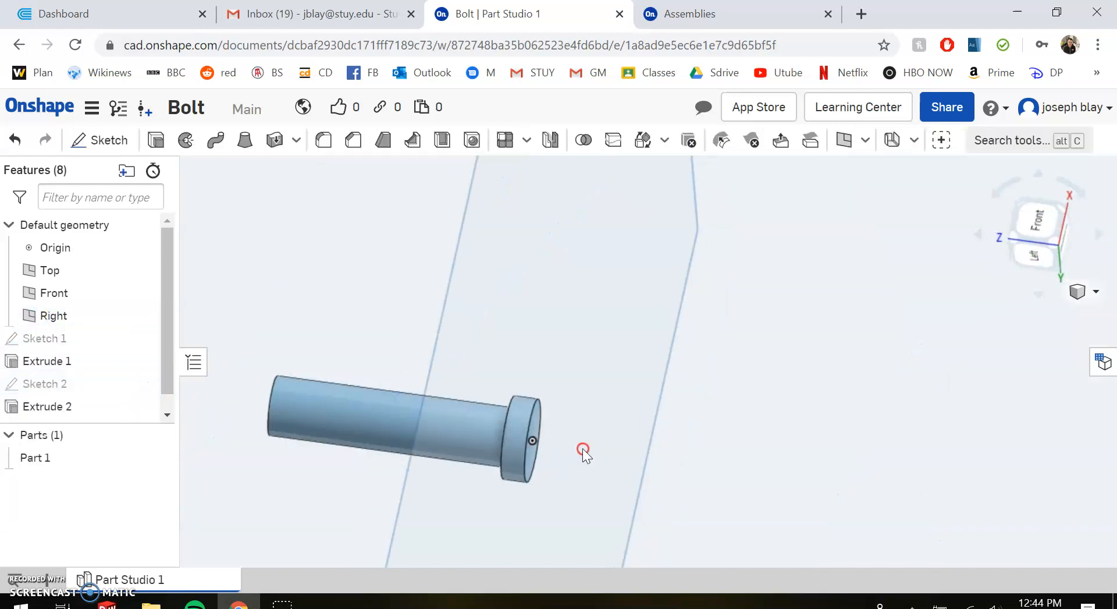
{"action": "left_click", "coordinate": [43, 411]}
{"action": "double_click", "coordinate": [44, 410]}
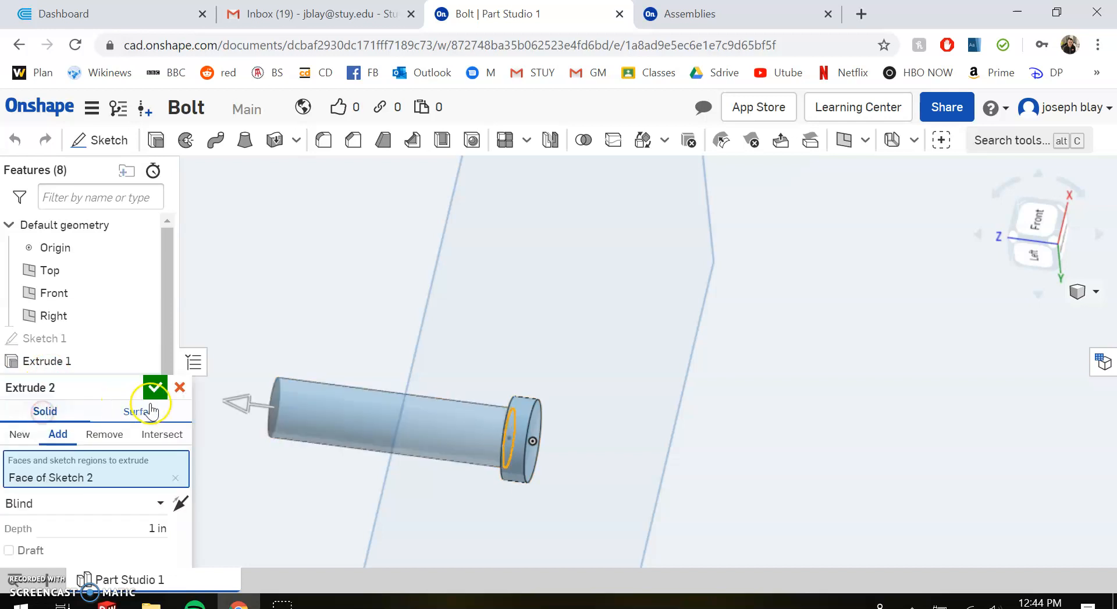
{"action": "left_click", "coordinate": [153, 385]}
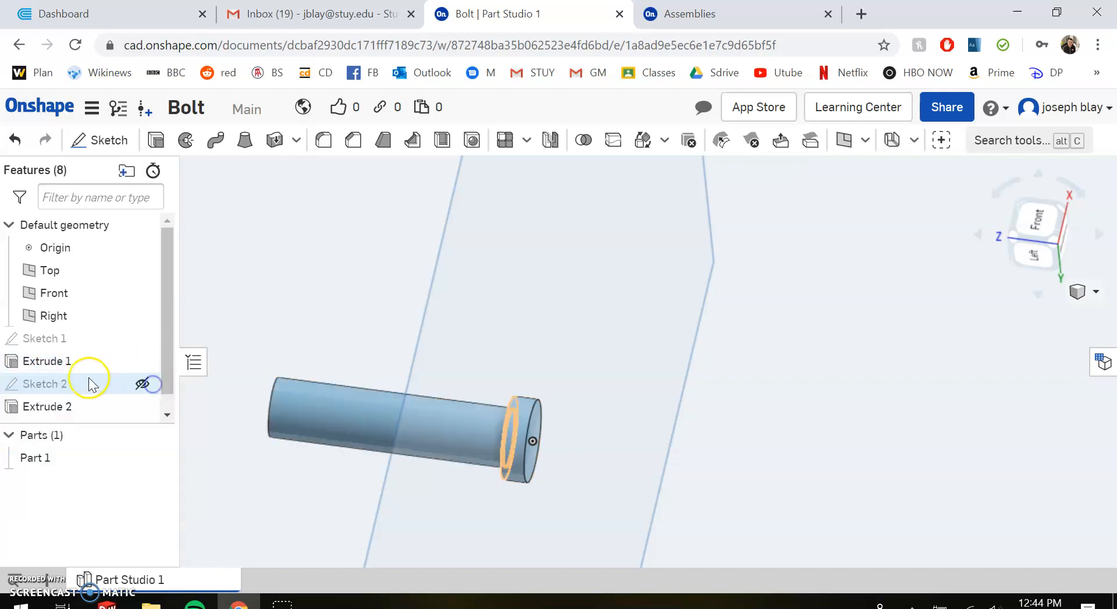
{"action": "double_click", "coordinate": [50, 385]}
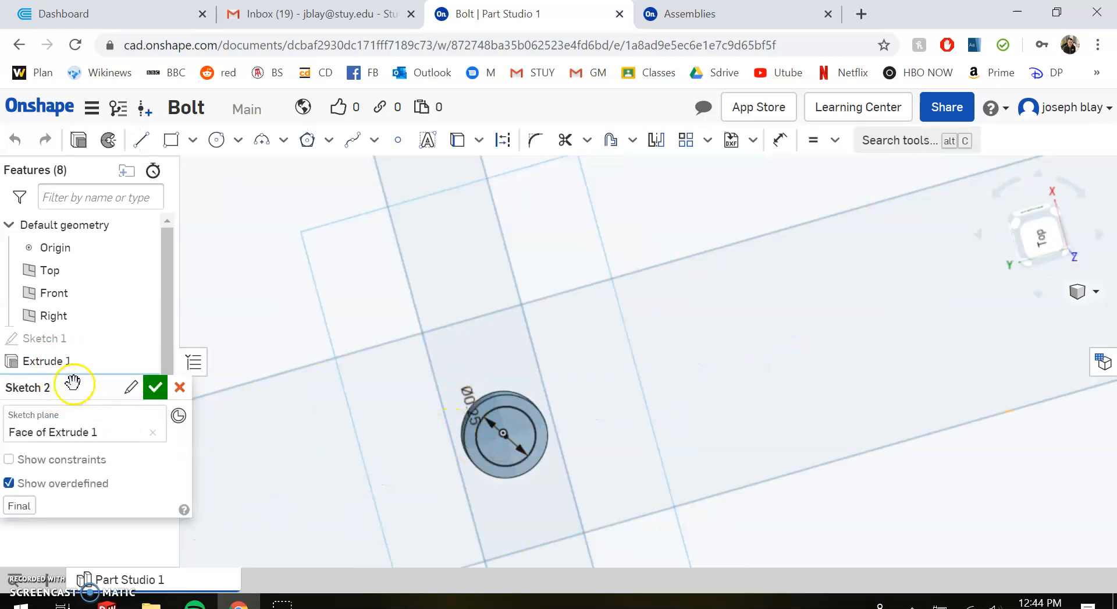
{"action": "left_click", "coordinate": [161, 392]}
{"action": "right_click_drag", "start_coordinate": [520, 433], "coordinate": [481, 419]}
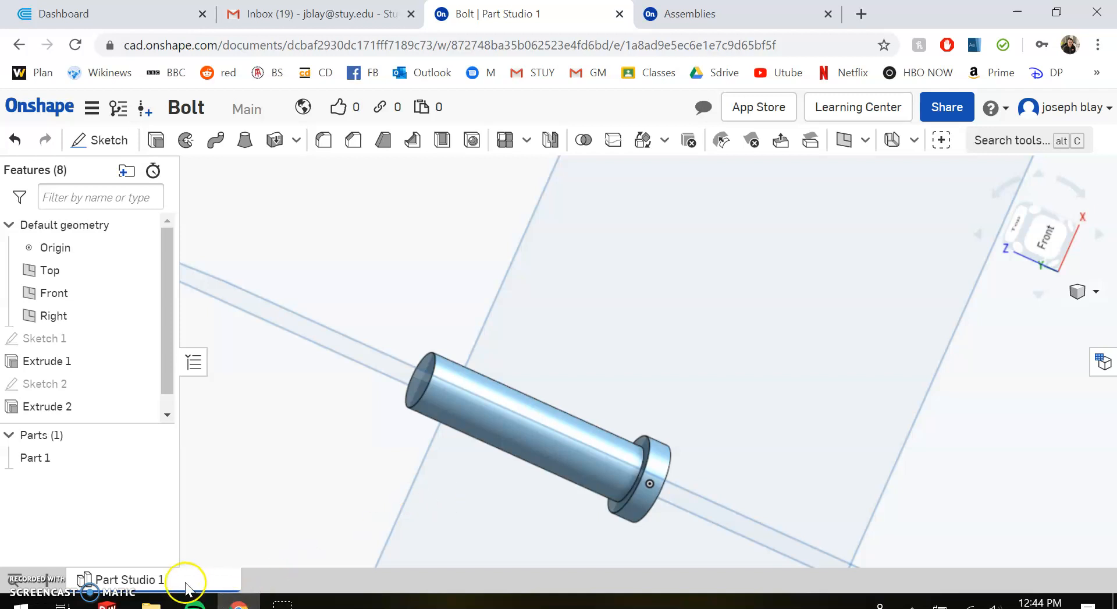
{"action": "mouse_move", "coordinate": [186, 584]}
{"action": "left_click", "coordinate": [371, 508]}
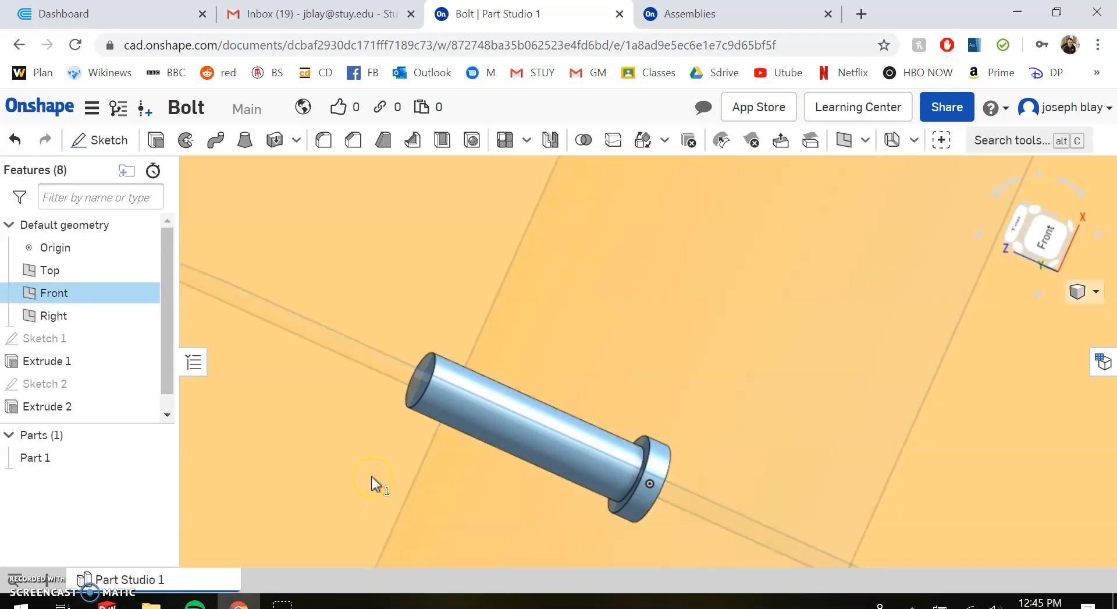
{"action": "left_click", "coordinate": [508, 346]}
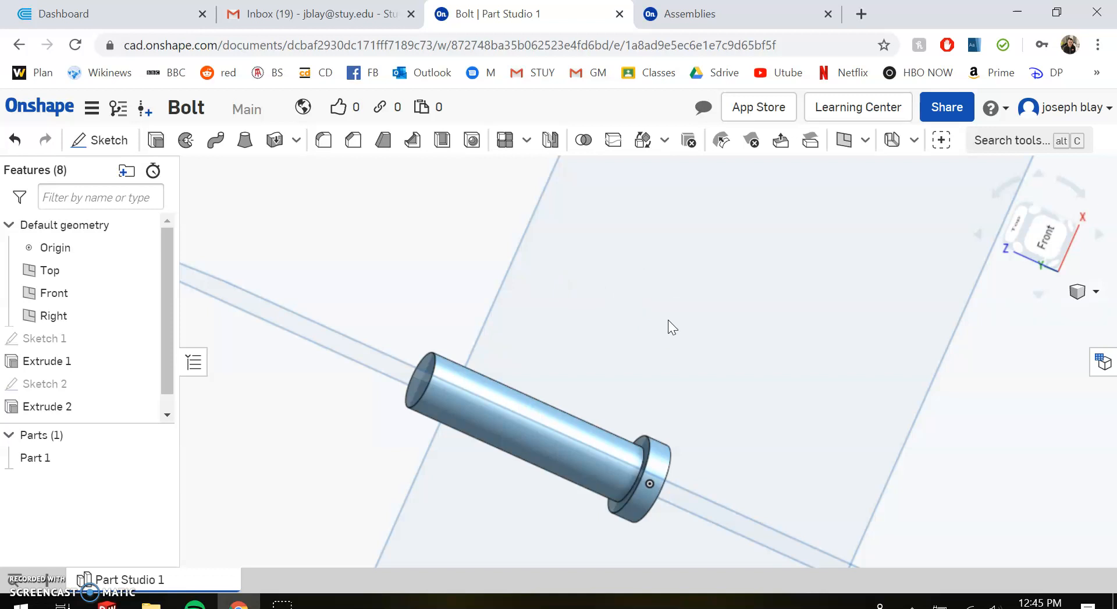
{"action": "left_click", "coordinate": [677, 358]}
{"action": "scroll", "coordinate": [678, 361], "scroll_direction": "up", "scroll_amount": 2}
{"action": "scroll", "coordinate": [676, 360], "scroll_direction": "down", "scroll_amount": 3}
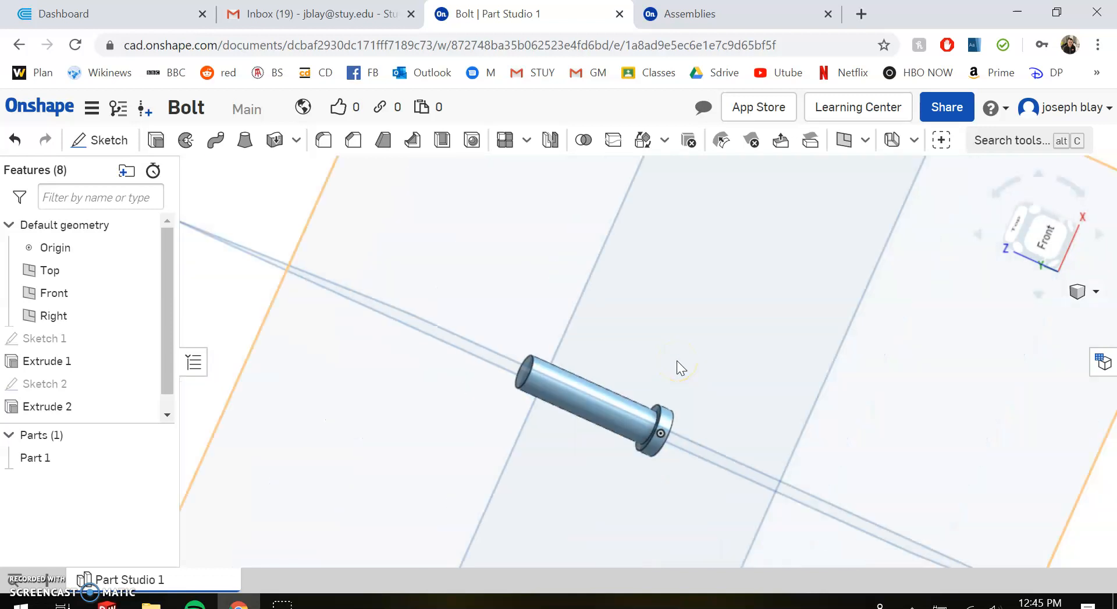
{"action": "scroll", "coordinate": [676, 361], "scroll_direction": "up", "scroll_amount": 2}
{"action": "left_click", "coordinate": [641, 392]}
{"action": "right_click_drag", "start_coordinate": [641, 392], "coordinate": [739, 282]}
{"action": "scroll", "coordinate": [638, 448], "scroll_direction": "down", "scroll_amount": 2}
{"action": "scroll", "coordinate": [630, 502], "scroll_direction": "up", "scroll_amount": 2}
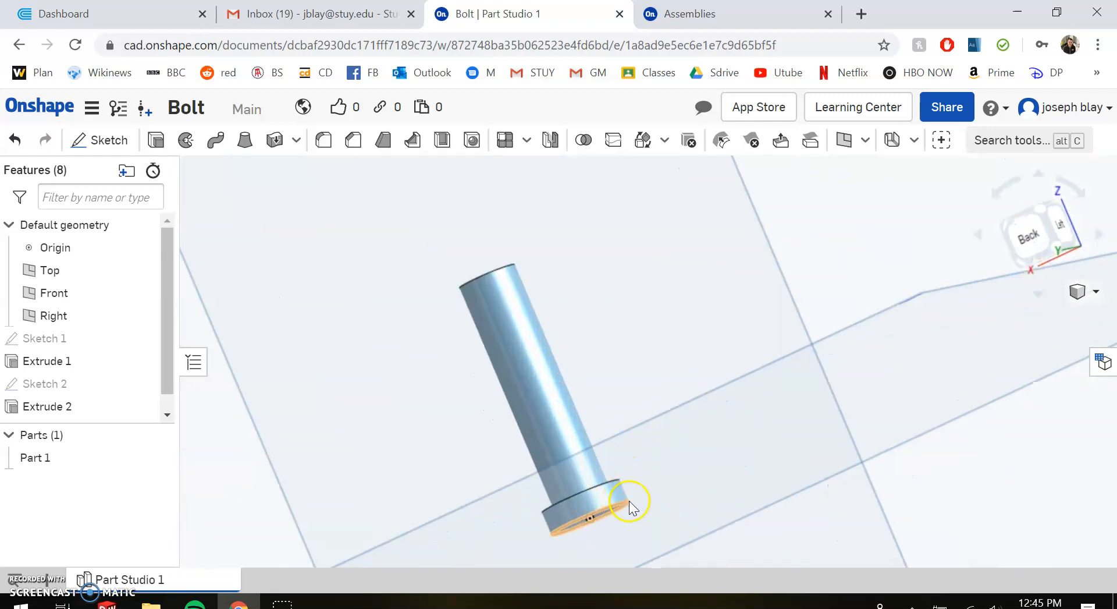
{"action": "scroll", "coordinate": [630, 506], "scroll_direction": "up", "scroll_amount": 3}
{"action": "scroll", "coordinate": [570, 471], "scroll_direction": "down", "scroll_amount": 2}
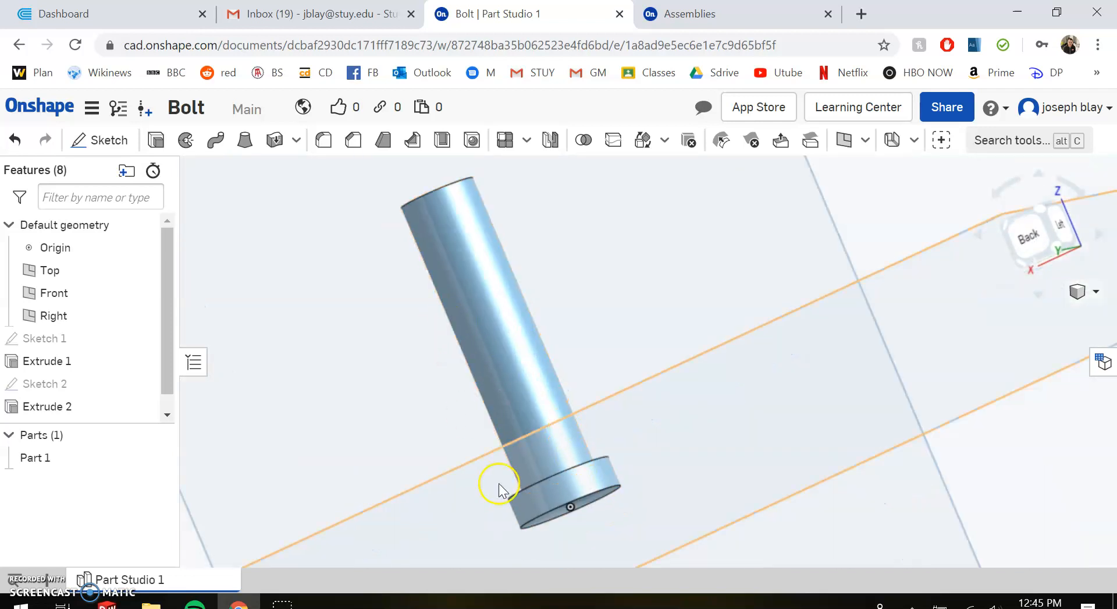
Step: Create a second part studio in the Bolt document and keep it as the active one
{"action": "left_click", "coordinate": [56, 582]}
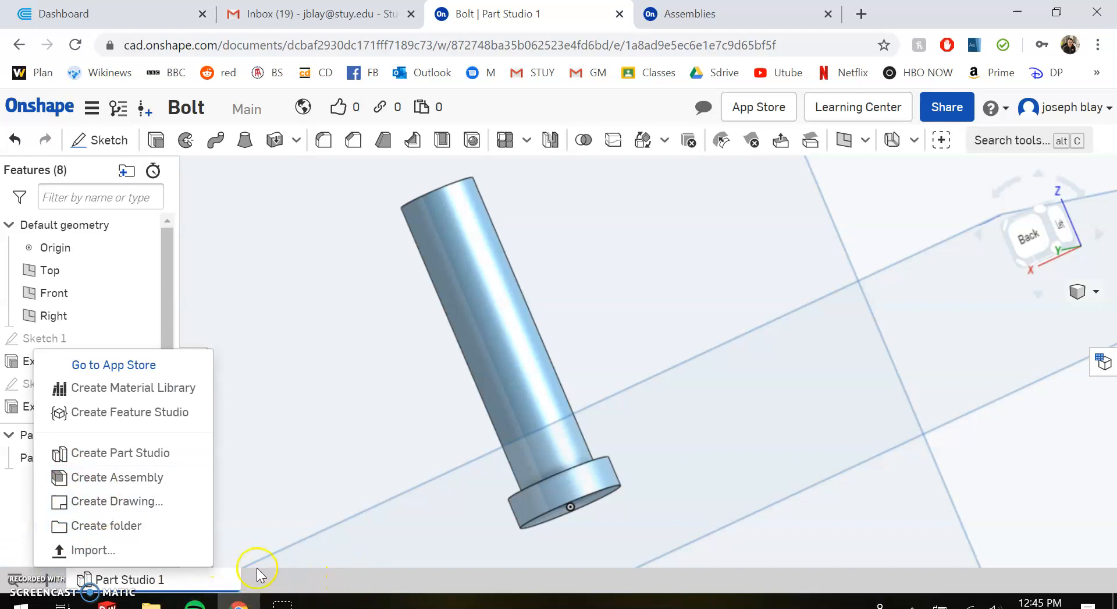
{"action": "left_click", "coordinate": [169, 455]}
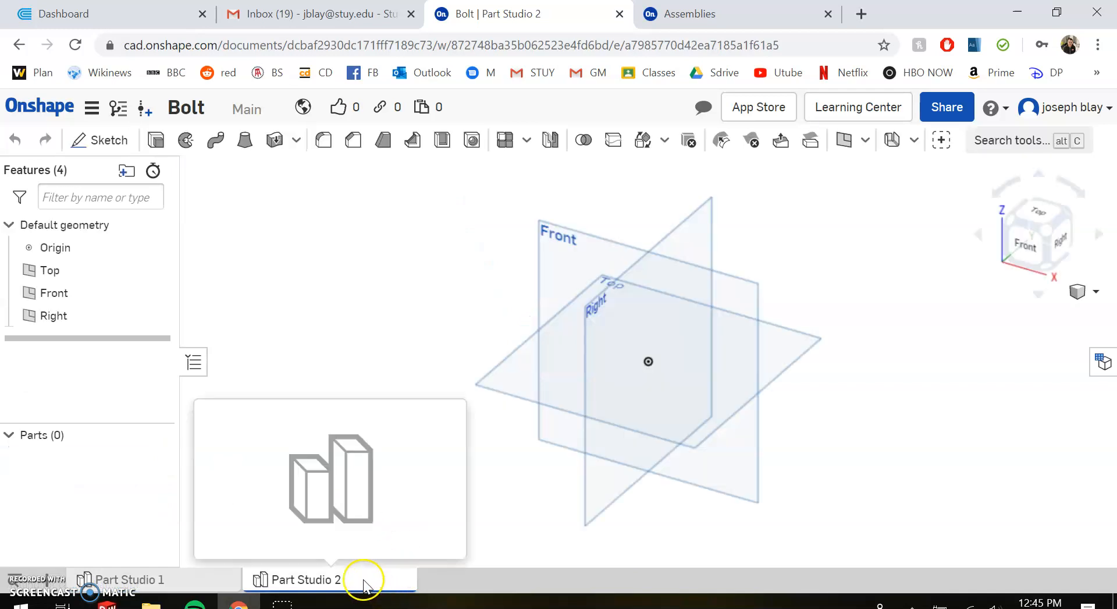
{"action": "right_click", "coordinate": [318, 582]}
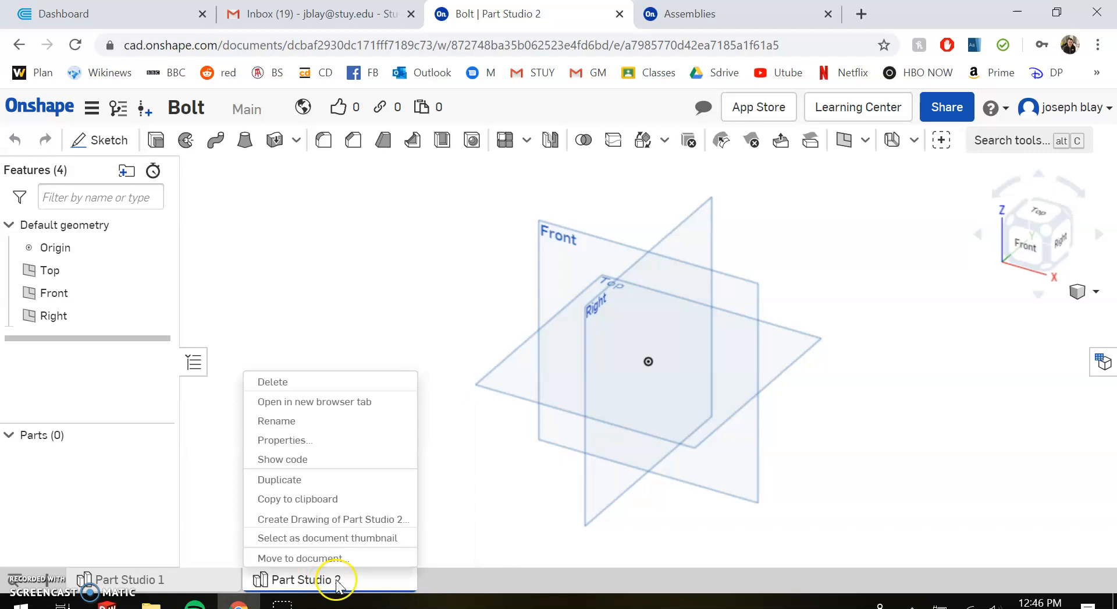
{"action": "left_click", "coordinate": [181, 582]}
{"action": "left_click", "coordinate": [129, 579]}
{"action": "left_click", "coordinate": [303, 579]}
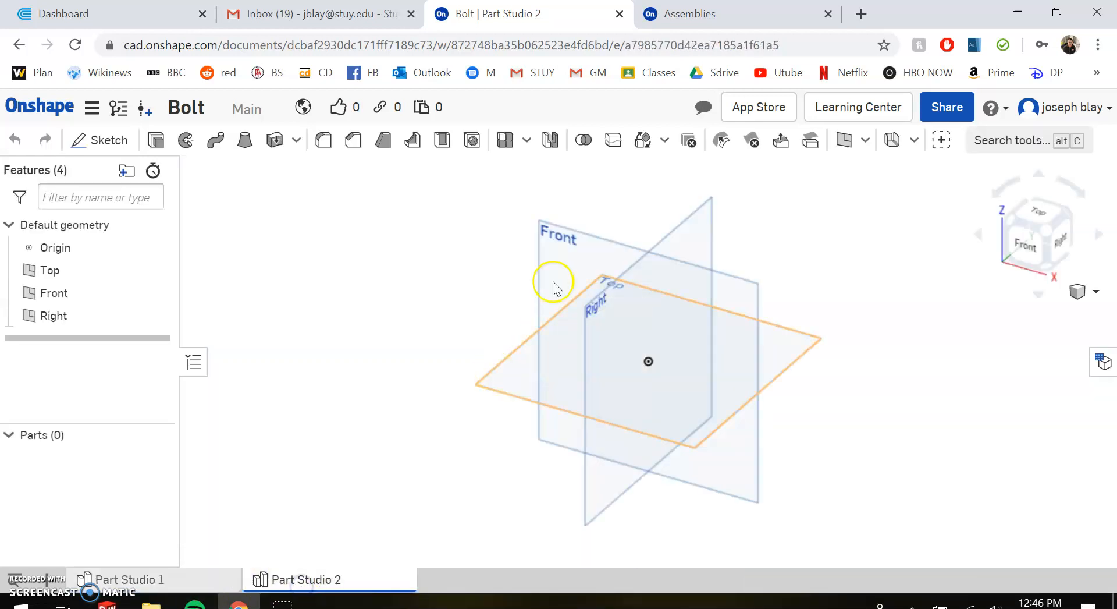
Step: Start a sketch on the Top plane and draw a corner rectangle from the origin, about 4.19 by 2.73 in
{"action": "left_click", "coordinate": [96, 139]}
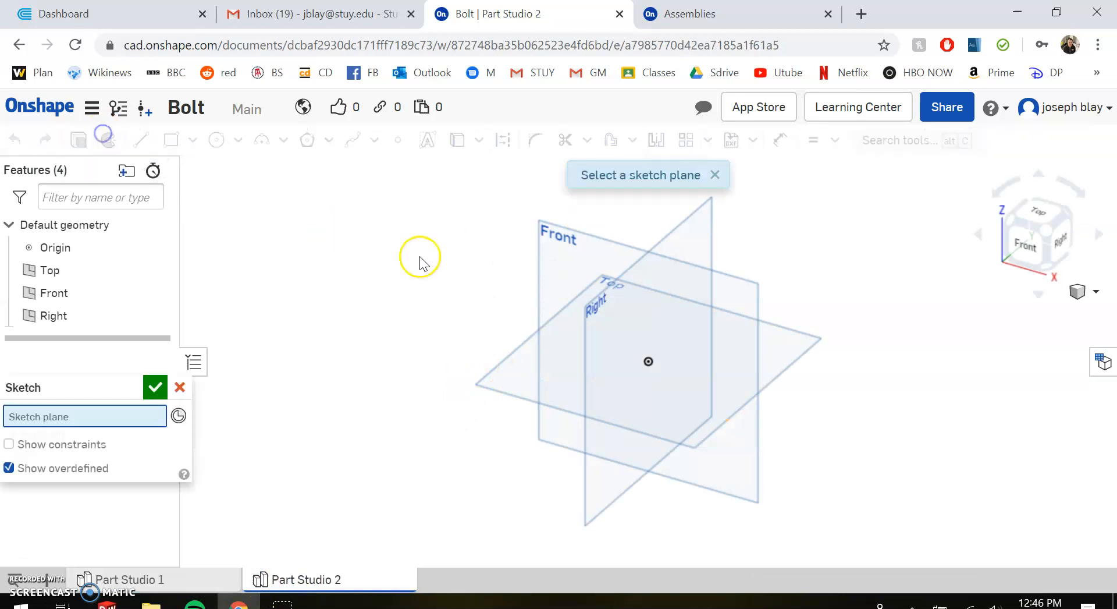
{"action": "left_click", "coordinate": [498, 359]}
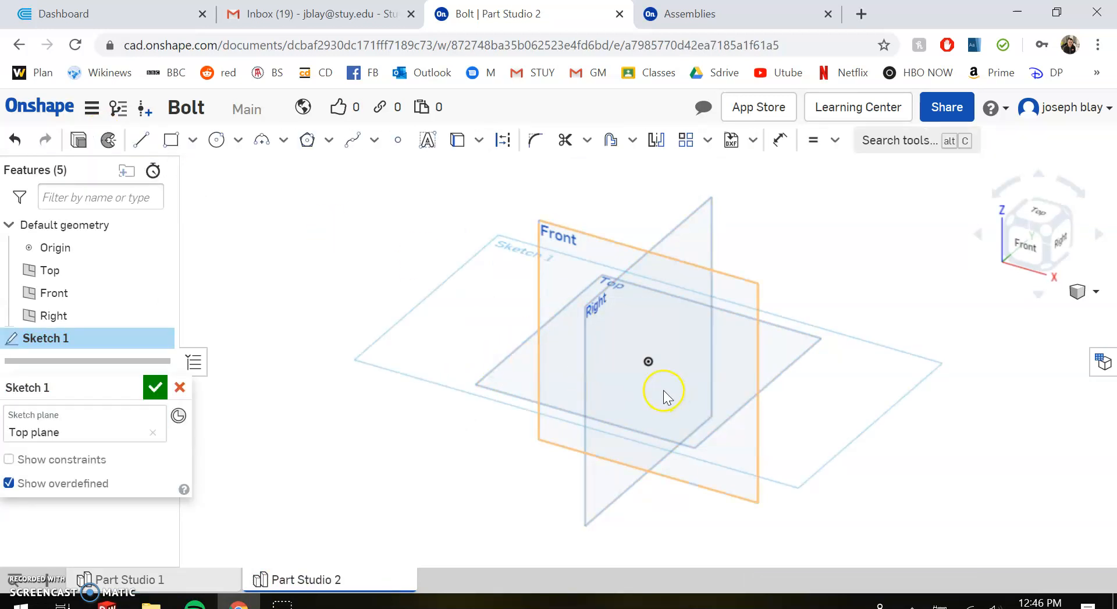
{"action": "left_click", "coordinate": [164, 578]}
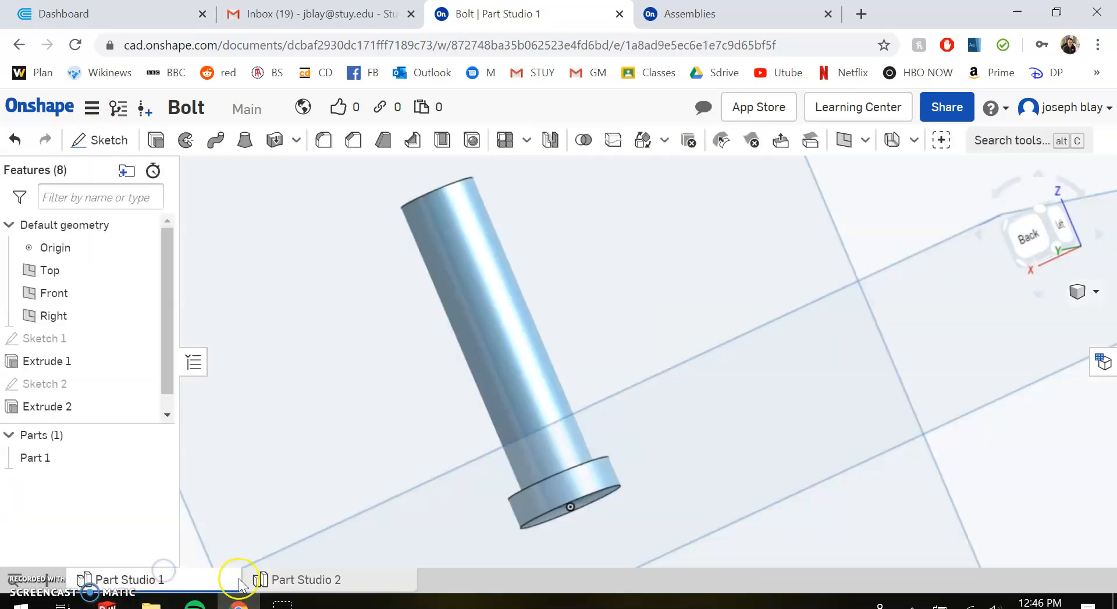
{"action": "left_click", "coordinate": [297, 579]}
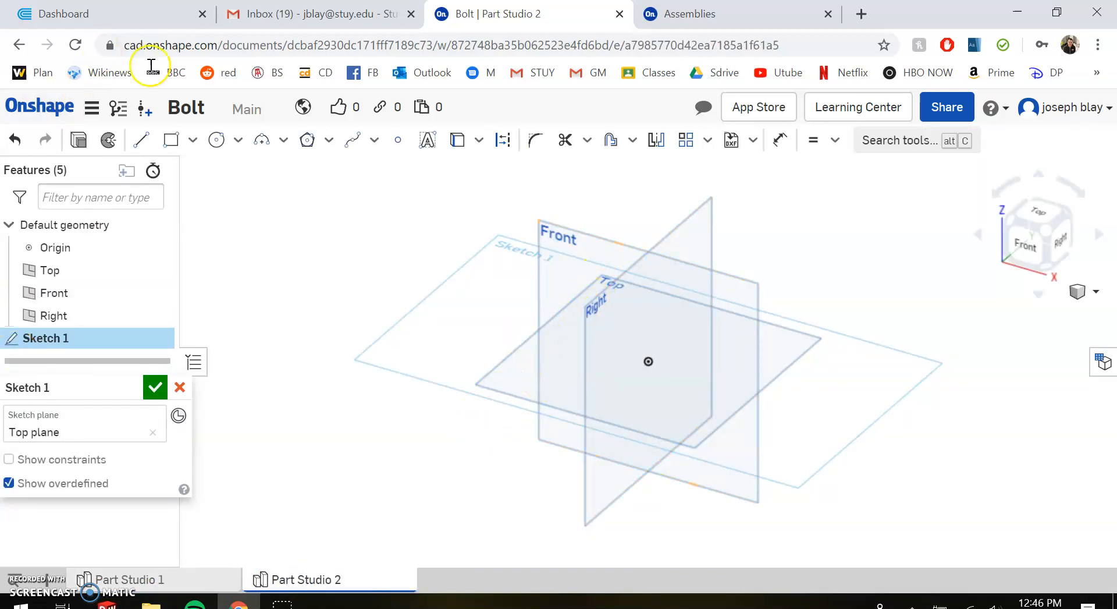
{"action": "left_click", "coordinate": [171, 139]}
{"action": "left_click", "coordinate": [649, 362]}
{"action": "left_click", "coordinate": [860, 356]}
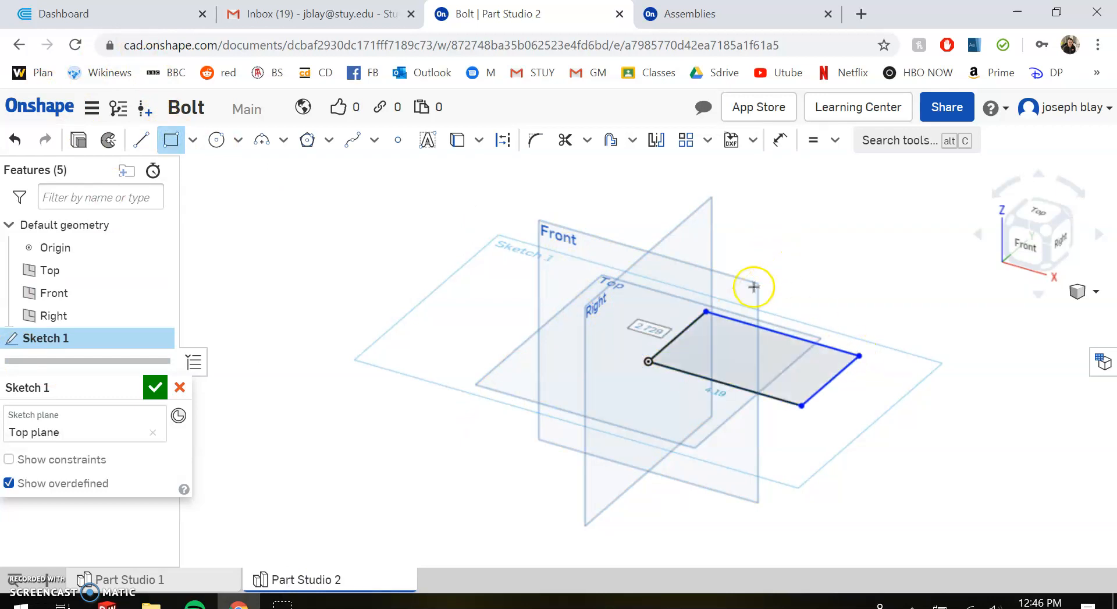
Step: Dimension the rectangle to 2 in along its short side and 4 in along its long side
{"action": "key", "text": "d"}
{"action": "left_click", "coordinate": [679, 337]}
{"action": "left_click", "coordinate": [660, 327]}
{"action": "type", "text": "2"}
{"action": "key", "text": "Return"}
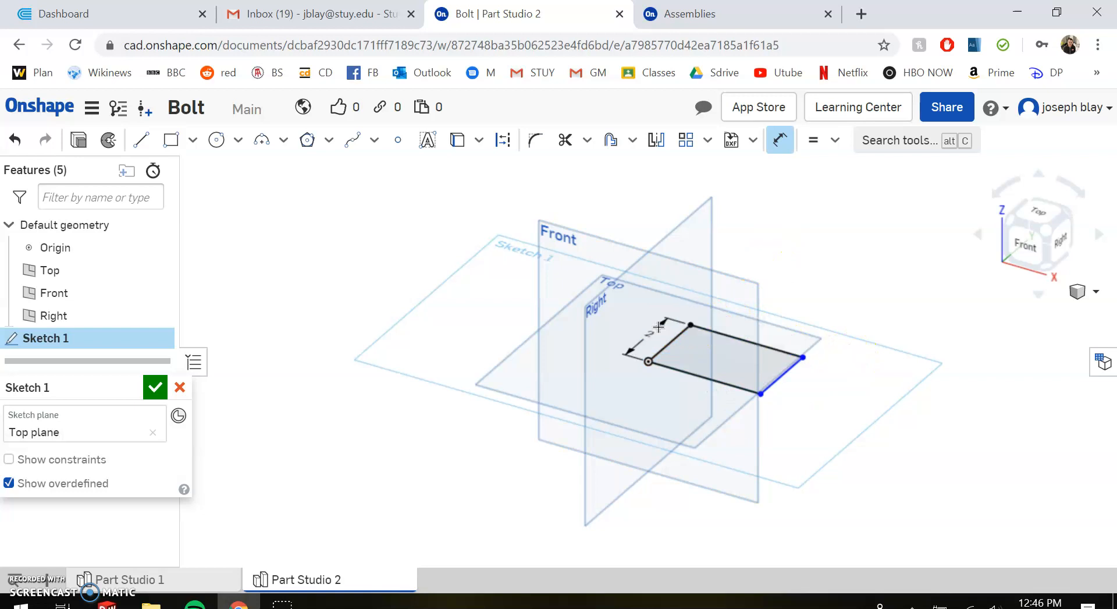
{"action": "left_click", "coordinate": [679, 378]}
{"action": "left_click", "coordinate": [669, 391]}
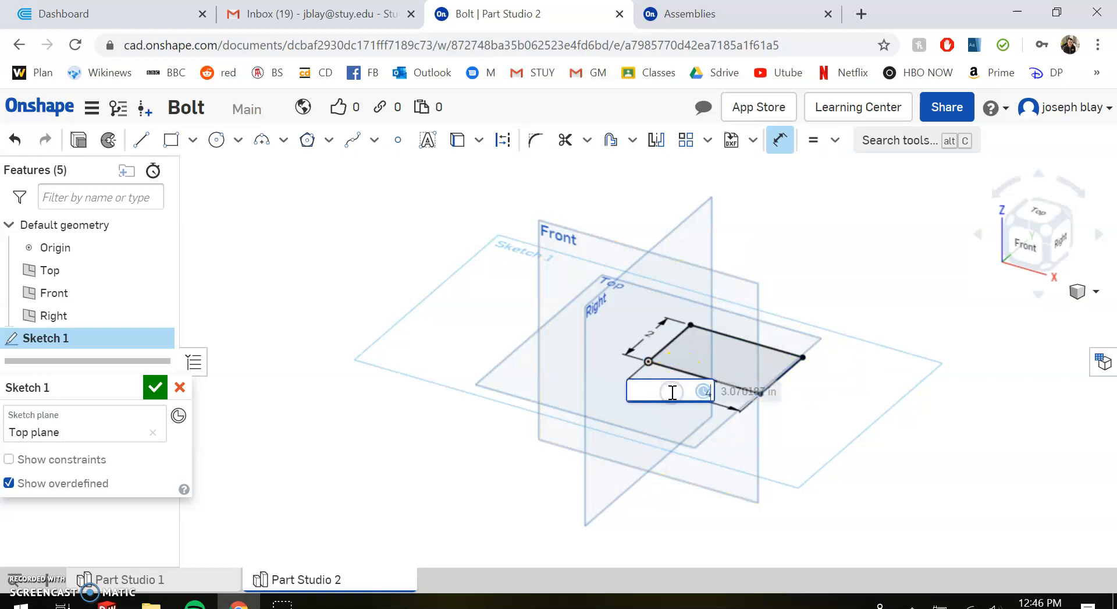
{"action": "type", "text": "4"}
{"action": "key", "text": "Return"}
Step: Draw a center point circle inside the rectangle near its lower-left corner and set its diameter to 0.25 in
{"action": "left_click", "coordinate": [1037, 213]}
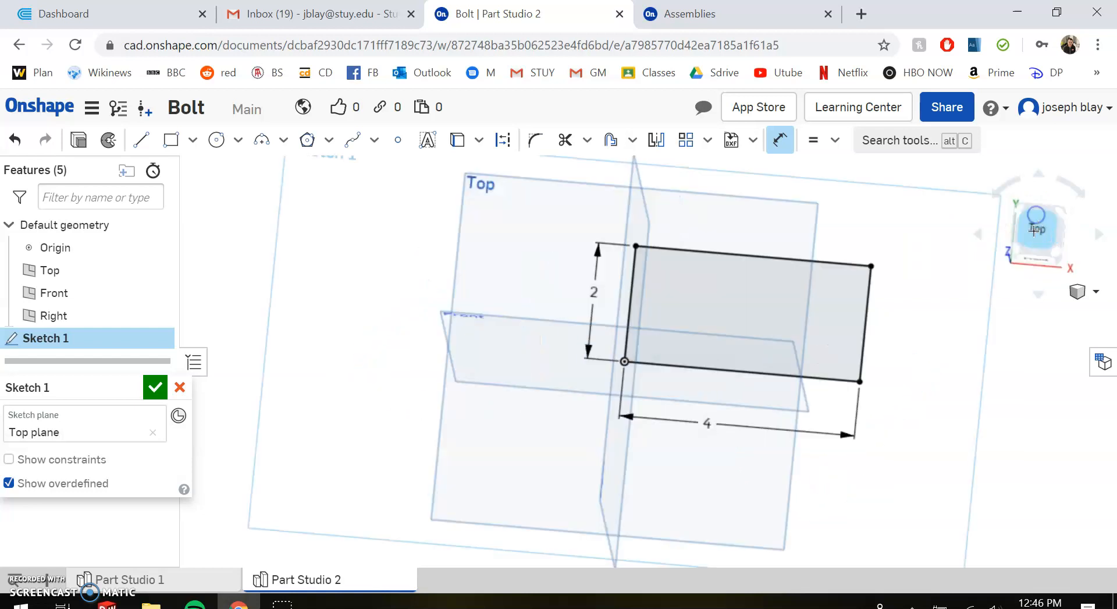
{"action": "scroll", "coordinate": [770, 291], "scroll_direction": "up", "scroll_amount": 3}
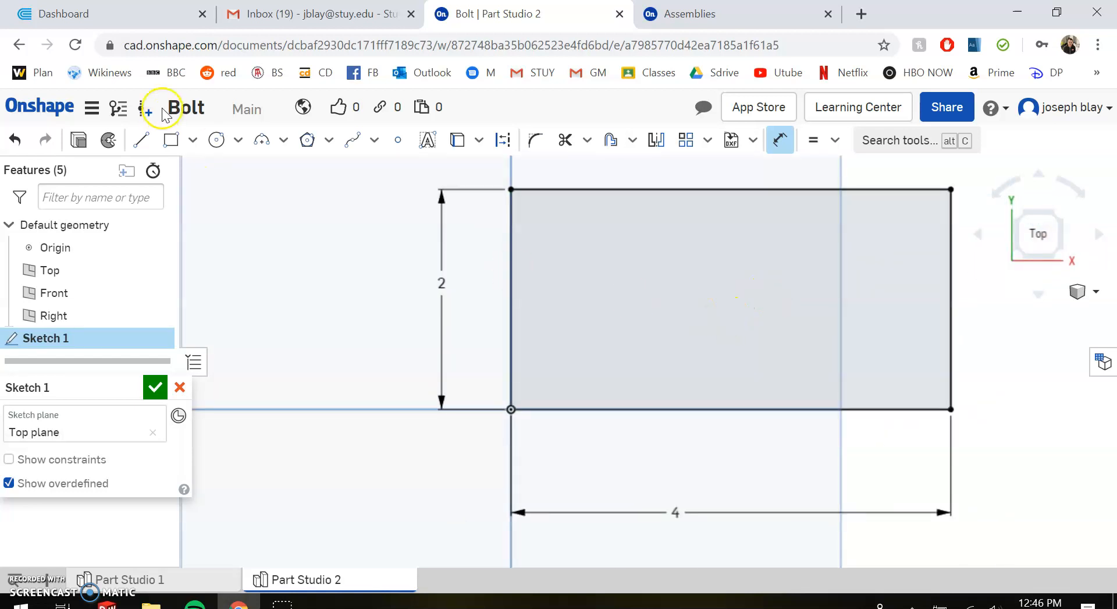
{"action": "left_click", "coordinate": [216, 139]}
{"action": "left_click", "coordinate": [585, 350]}
{"action": "left_click", "coordinate": [664, 323]}
{"action": "key", "text": "d"}
{"action": "left_click", "coordinate": [662, 323]}
{"action": "left_click", "coordinate": [701, 319]}
{"action": "type", "text": "0.25"}
{"action": "key", "text": "Return"}
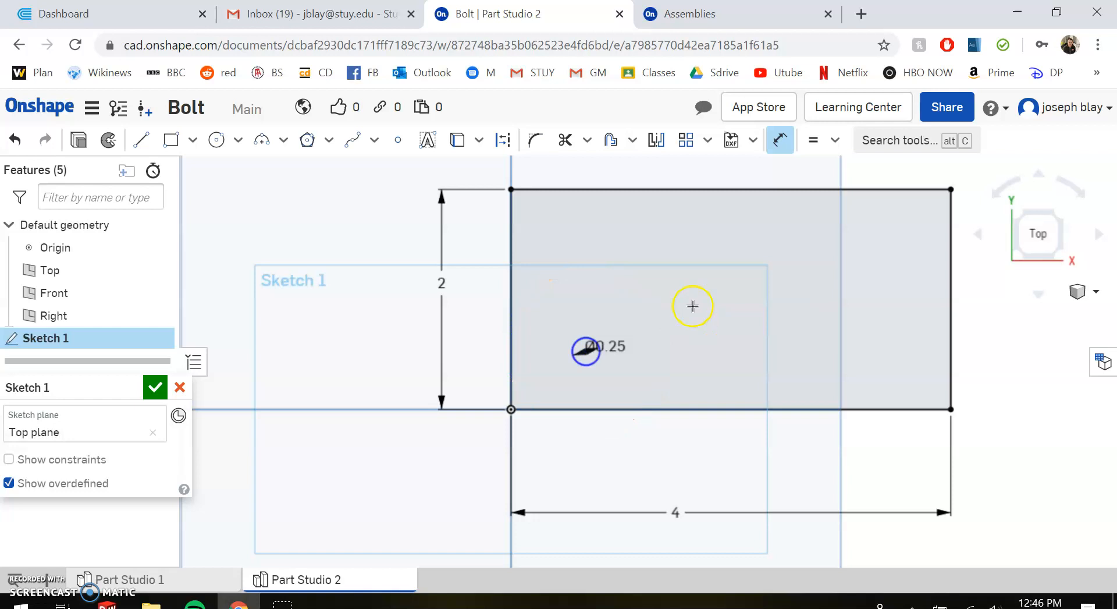
{"action": "key", "text": "Escape"}
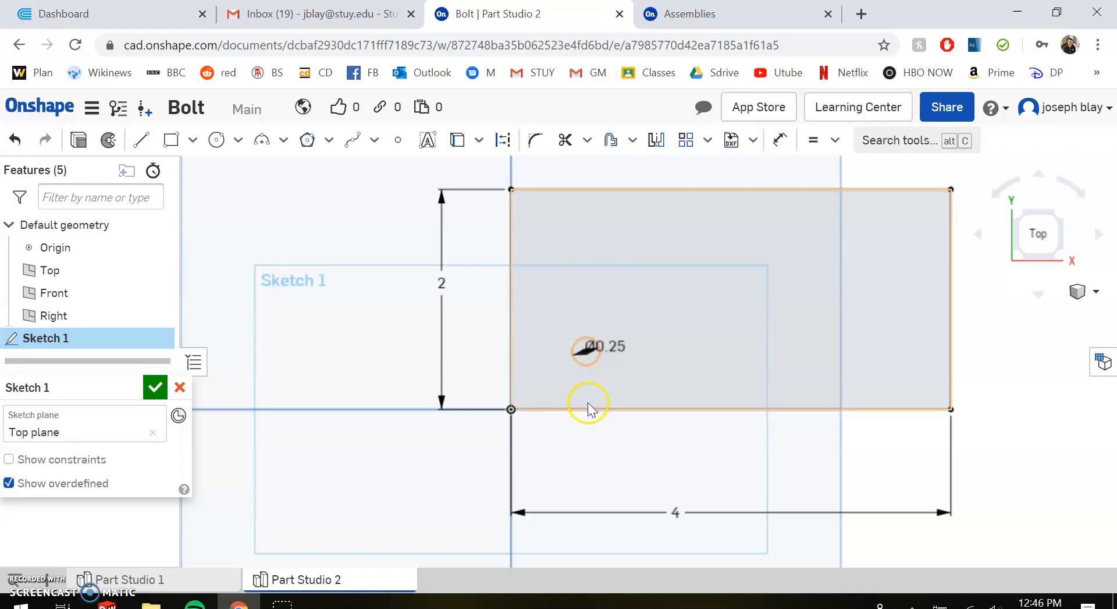
Step: Dimension the circle's center 0.5 in above the rectangle's bottom edge
{"action": "left_click", "coordinate": [586, 381]}
{"action": "scroll", "coordinate": [587, 378], "scroll_direction": "up", "scroll_amount": 5}
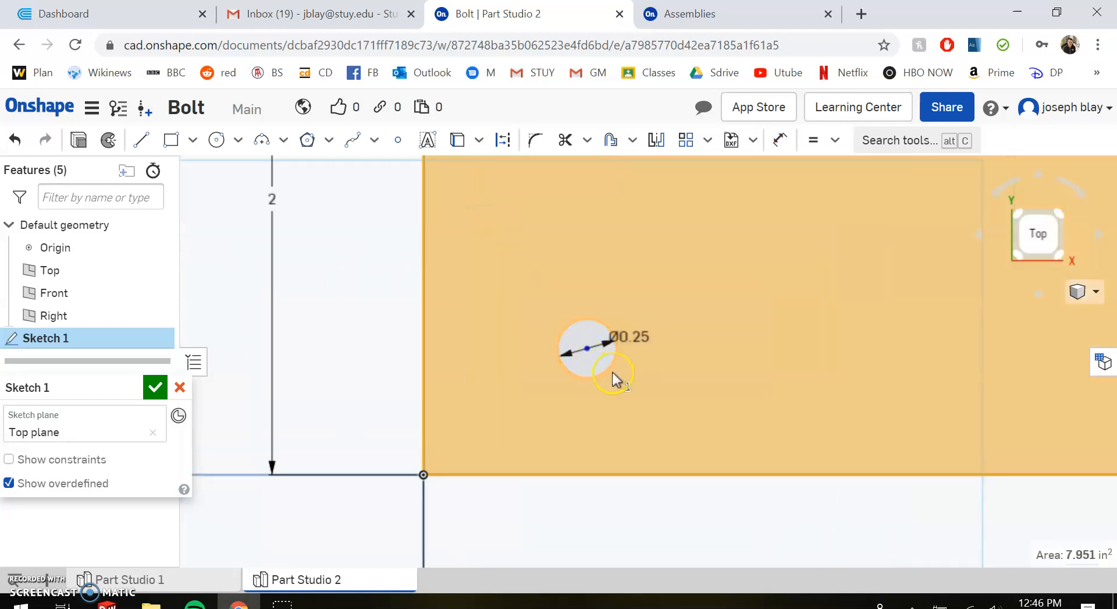
{"action": "key", "text": "d"}
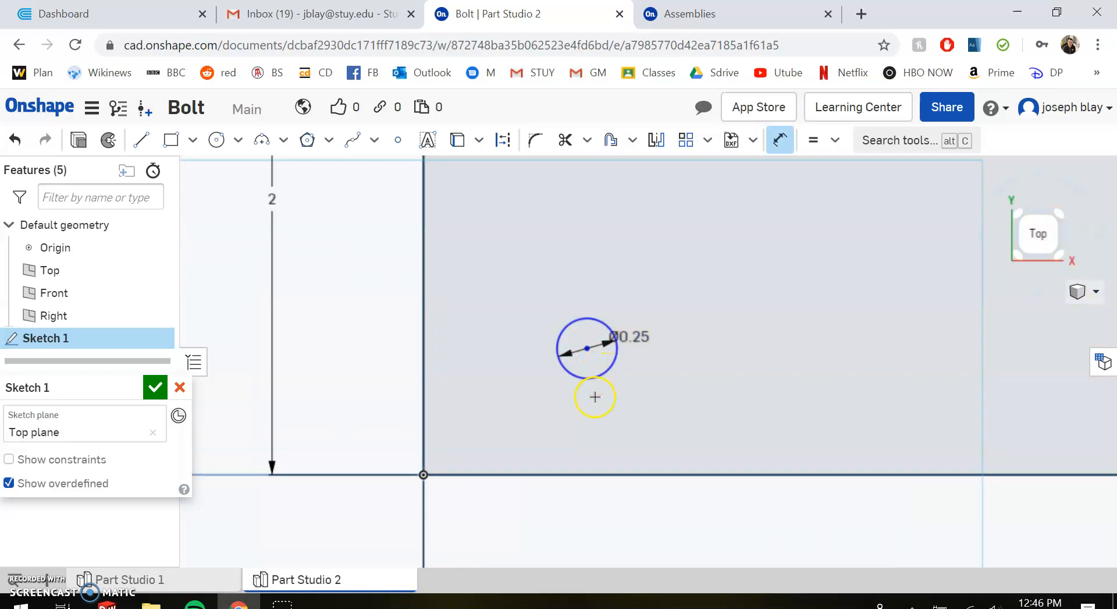
{"action": "left_click", "coordinate": [598, 472]}
{"action": "left_click", "coordinate": [587, 349]}
{"action": "left_click", "coordinate": [351, 394]}
{"action": "type", "text": "0.5"}
{"action": "key", "text": "Return"}
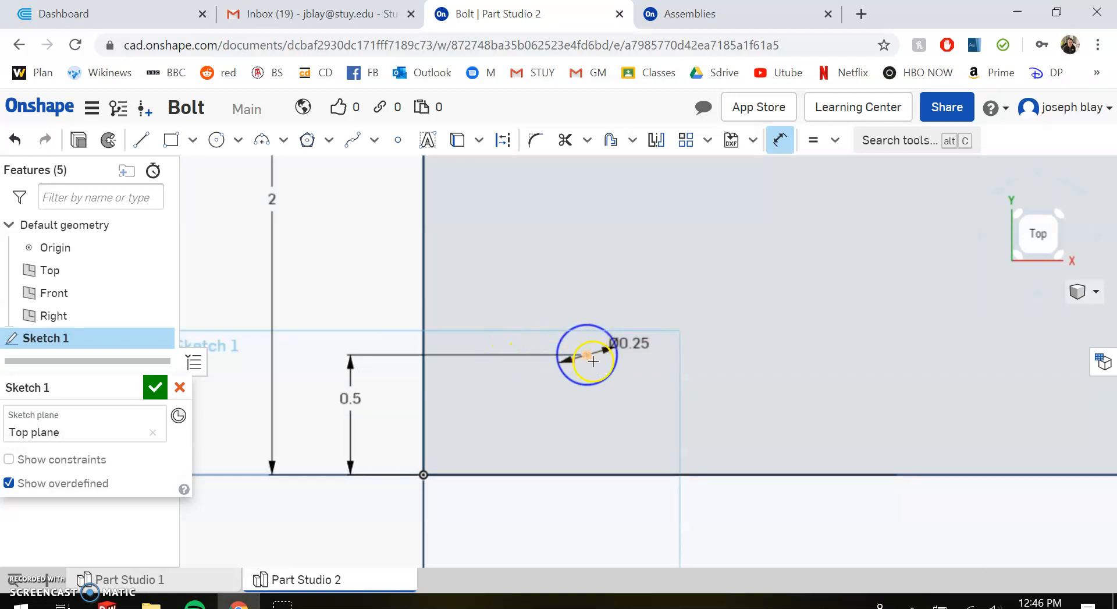
Step: Dimension the circle's center 0.5 in from the rectangle's left edge
{"action": "left_click", "coordinate": [426, 328]}
{"action": "left_click", "coordinate": [587, 354]}
{"action": "left_click", "coordinate": [518, 532]}
{"action": "type", "text": "0.5"}
{"action": "key", "text": "Return"}
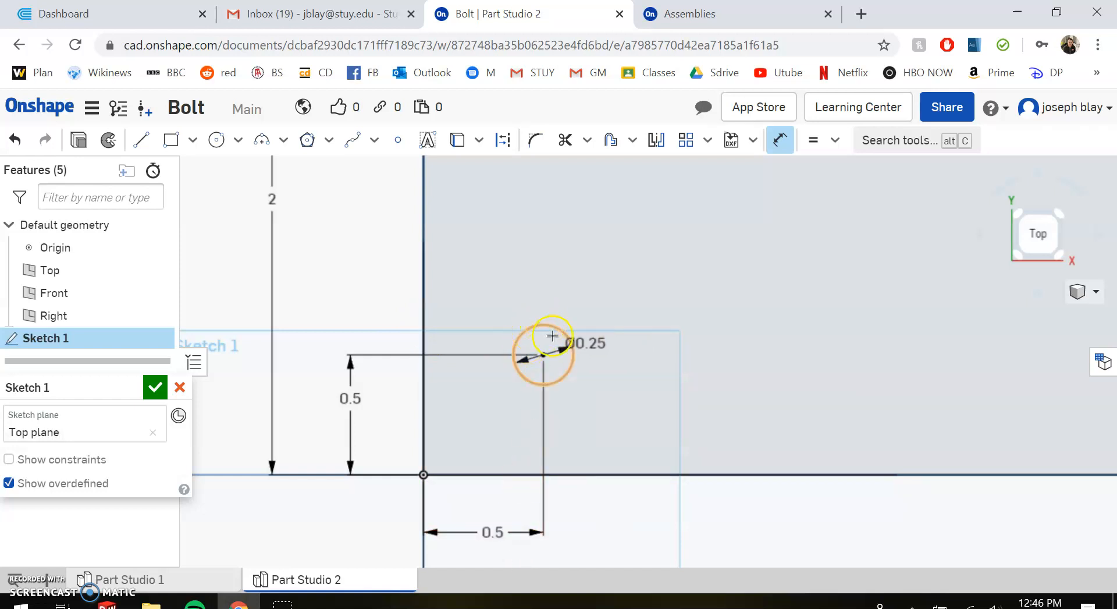
Step: Start a linear sketch pattern of the 0.25 in circle with 4 instances along the rectangle's long side
{"action": "scroll", "coordinate": [546, 324], "scroll_direction": "up", "scroll_amount": 2}
{"action": "scroll", "coordinate": [626, 358], "scroll_direction": "down", "scroll_amount": 6}
{"action": "scroll", "coordinate": [786, 350], "scroll_direction": "up", "scroll_amount": 1}
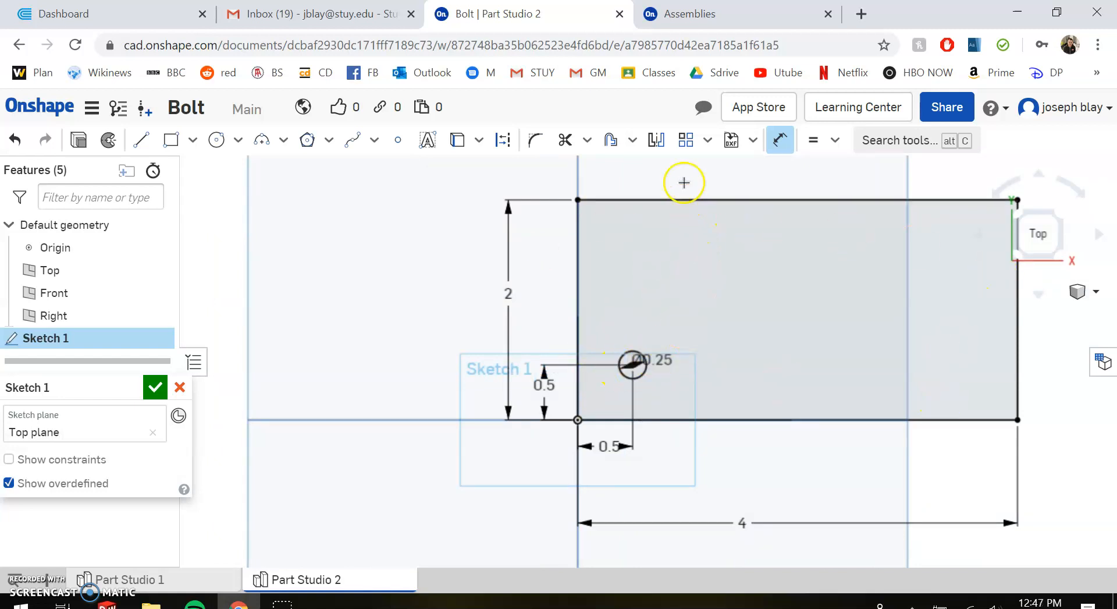
{"action": "left_click", "coordinate": [862, 139]}
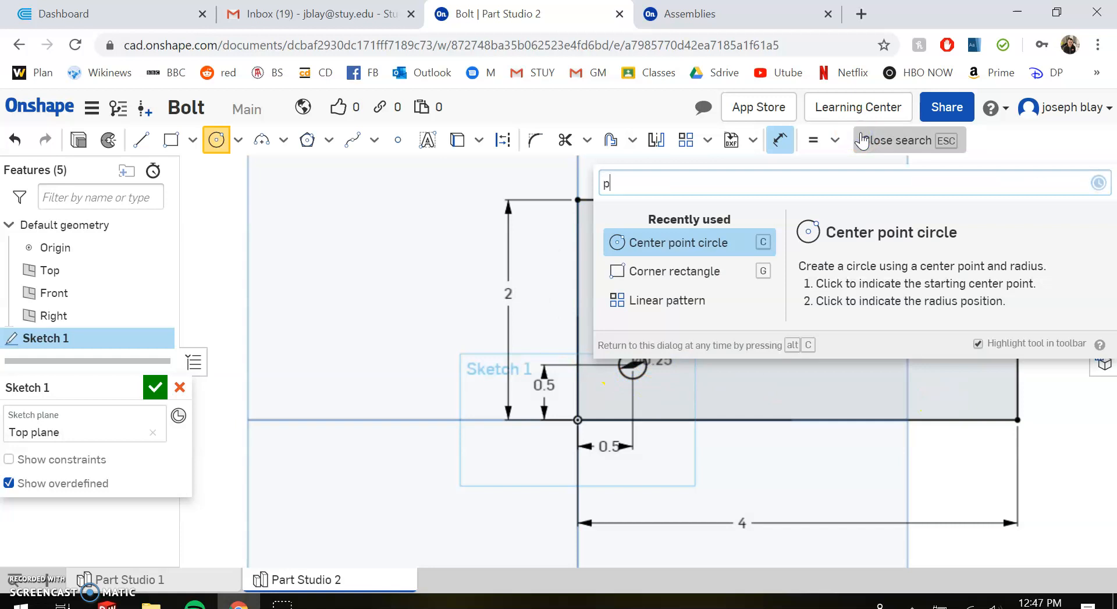
{"action": "type", "text": "pattern"}
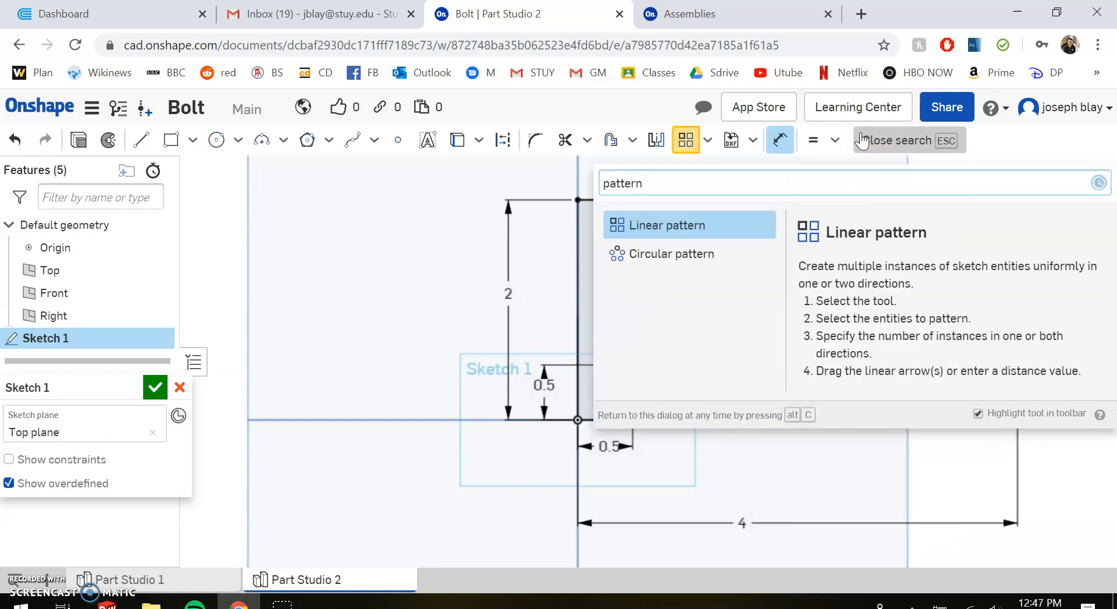
{"action": "left_click", "coordinate": [713, 227]}
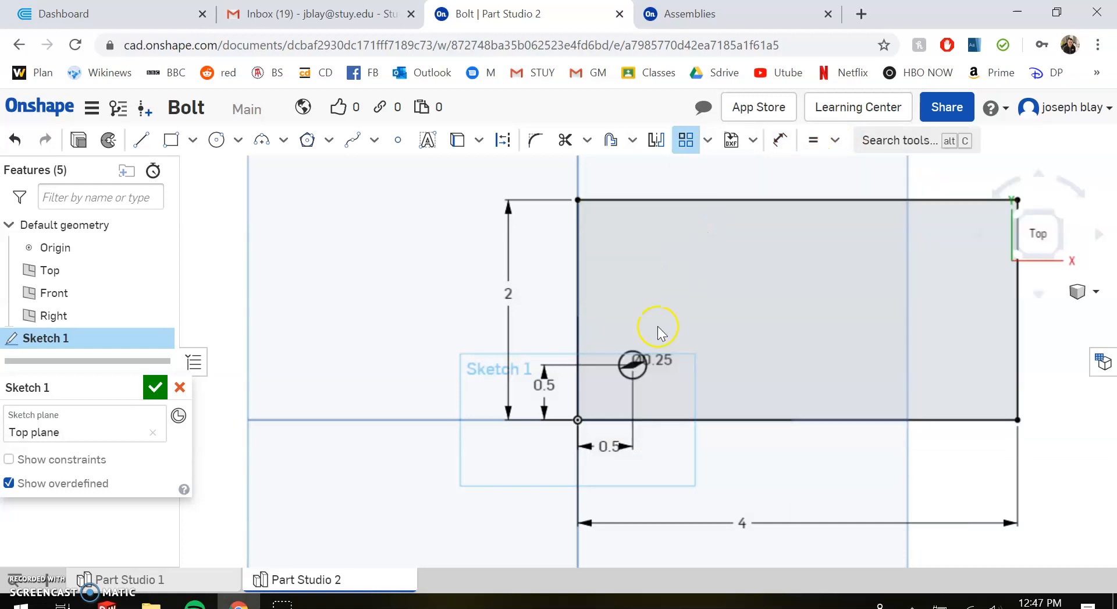
{"action": "left_click", "coordinate": [643, 373]}
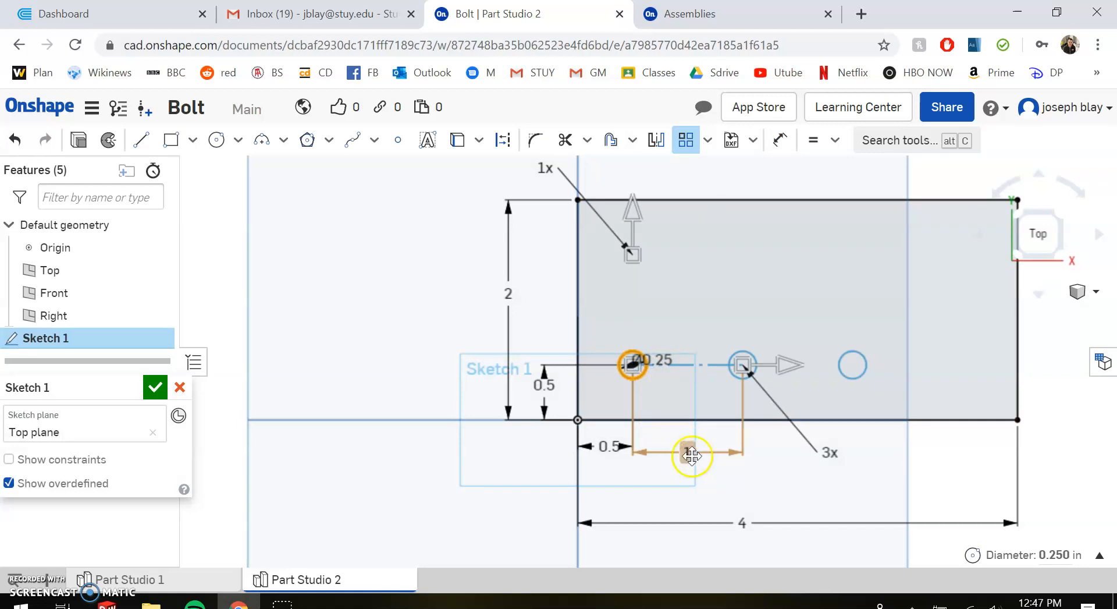
{"action": "left_click", "coordinate": [793, 462]}
{"action": "left_click", "coordinate": [831, 454]}
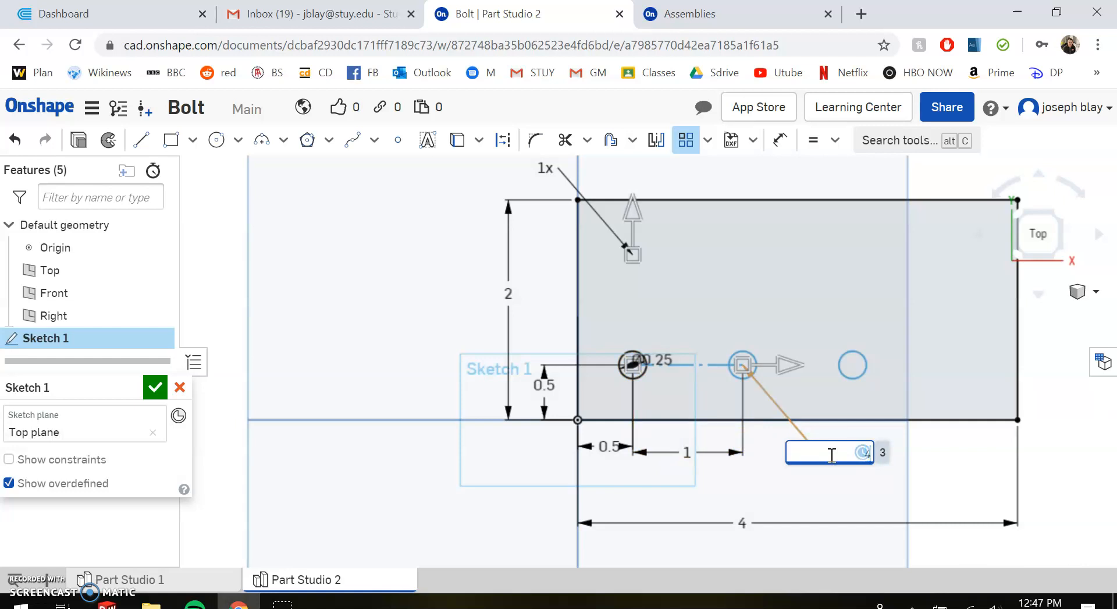
{"action": "type", "text": "4"}
{"action": "key", "text": "Return"}
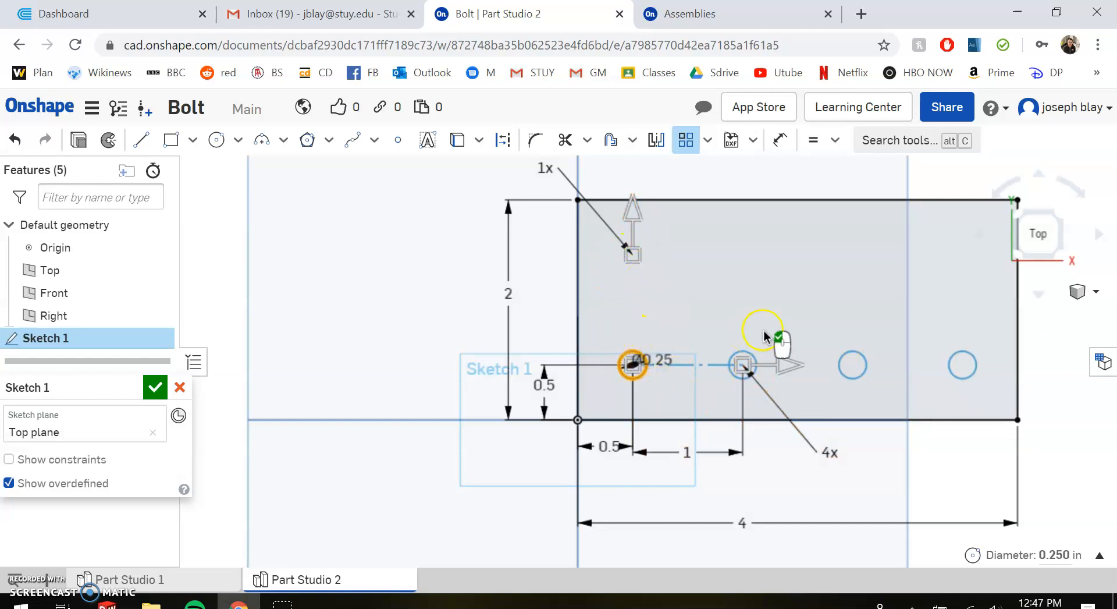
Step: Set the pattern's instance count along the rectangle's short side to 2
{"action": "scroll", "coordinate": [605, 239], "scroll_direction": "down", "scroll_amount": 5}
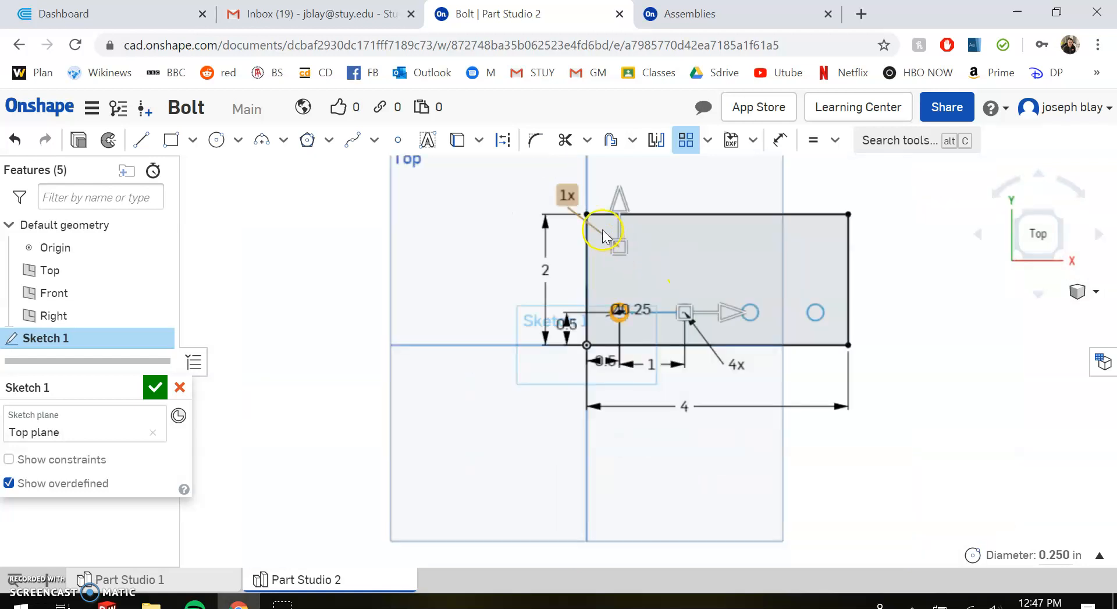
{"action": "double_click", "coordinate": [563, 195]}
{"action": "type", "text": "2"}
{"action": "key", "text": "Return"}
{"action": "scroll", "coordinate": [657, 256], "scroll_direction": "up", "scroll_amount": 3}
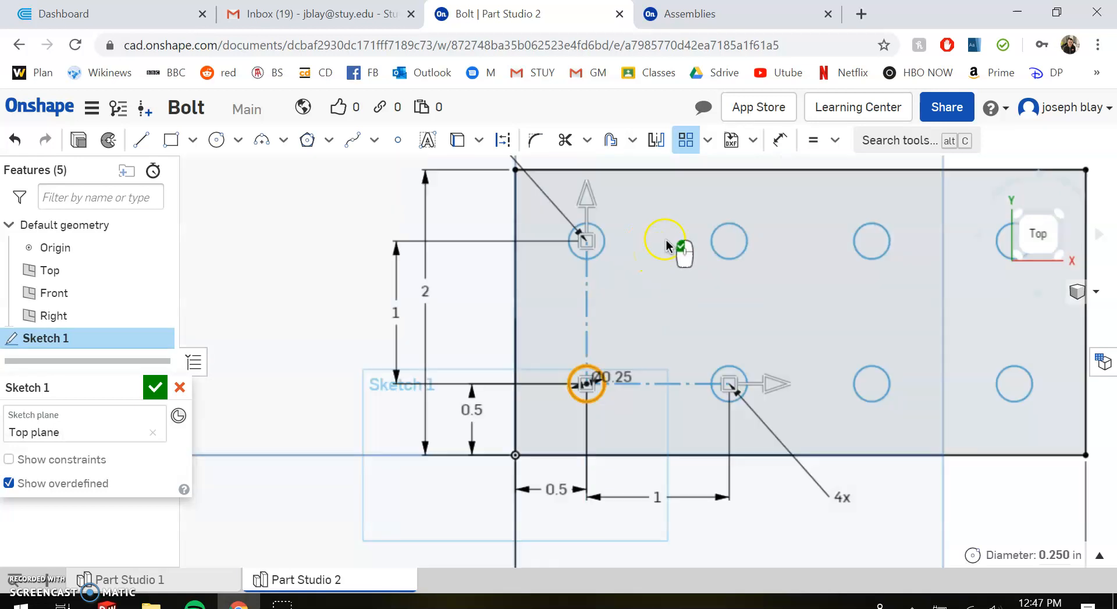
{"action": "mouse_move", "coordinate": [930, 293]}
{"action": "middle_mouse_down"}
{"action": "mouse_move", "coordinate": [860, 324]}
{"action": "mouse_move", "coordinate": [629, 337]}
{"action": "middle_mouse_up"}
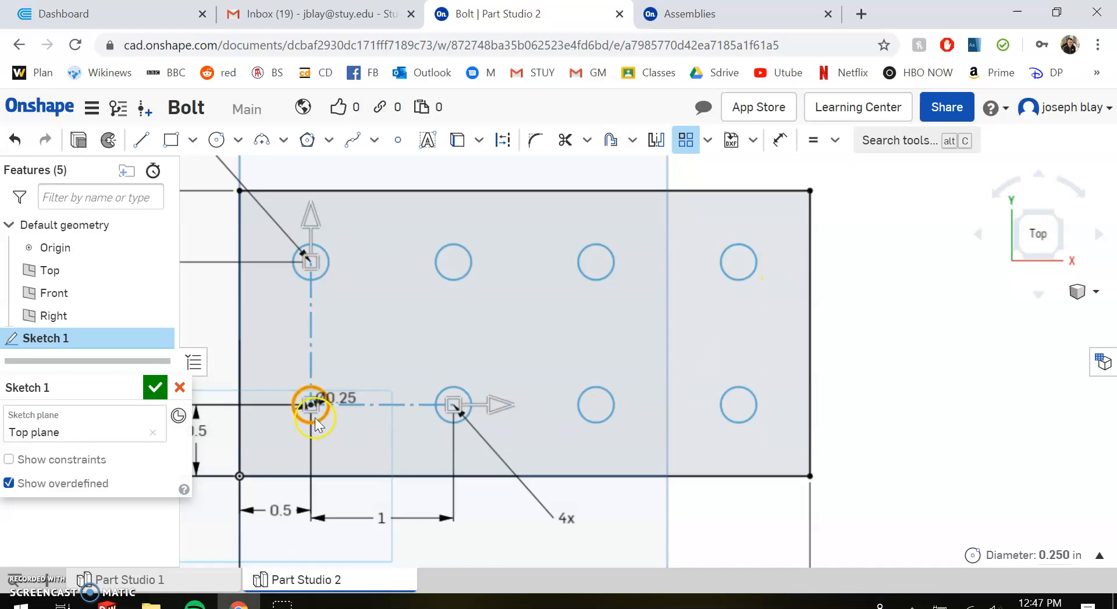
Step: Try 5 instances in the pattern's vertical direction
{"action": "scroll", "coordinate": [527, 331], "scroll_direction": "down", "scroll_amount": 3}
{"action": "double_click", "coordinate": [340, 232]}
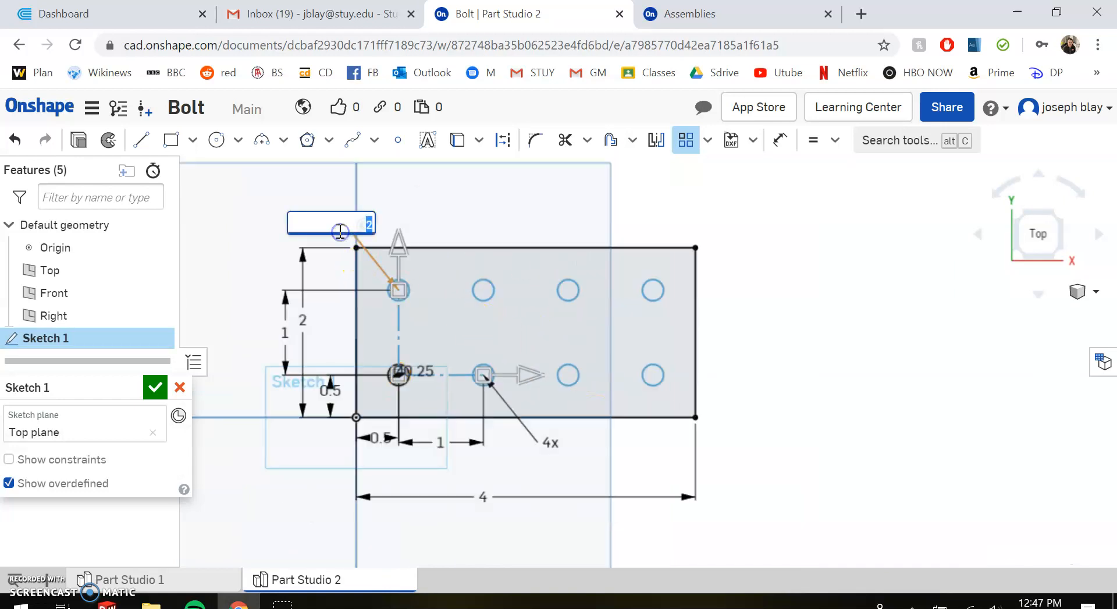
{"action": "type", "text": "5"}
{"action": "key", "text": "Return"}
{"action": "scroll", "coordinate": [379, 238], "scroll_direction": "up", "scroll_amount": 2}
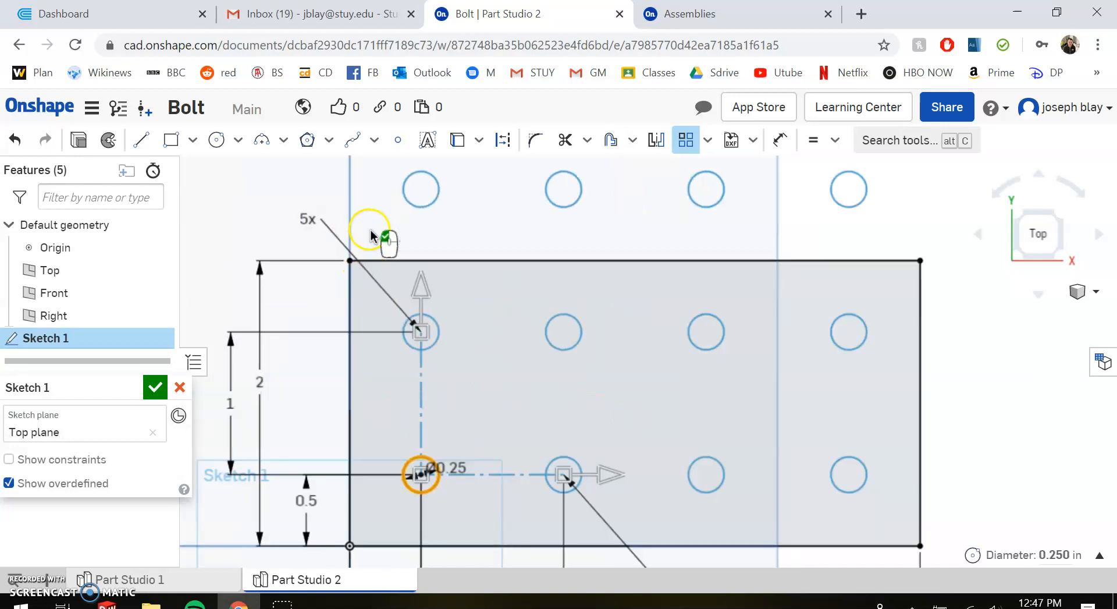
{"action": "scroll", "coordinate": [380, 230], "scroll_direction": "down", "scroll_amount": 4}
{"action": "left_click_drag", "start_coordinate": [341, 320], "coordinate": [351, 316]}
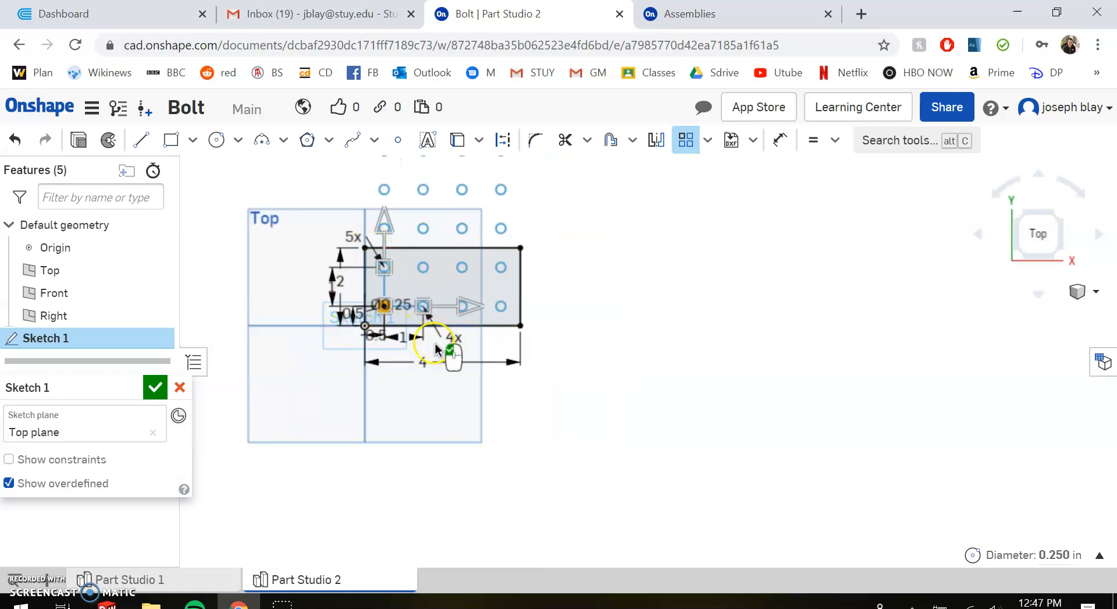
Step: Try 10 instances in the pattern's horizontal direction
{"action": "double_click", "coordinate": [456, 338]}
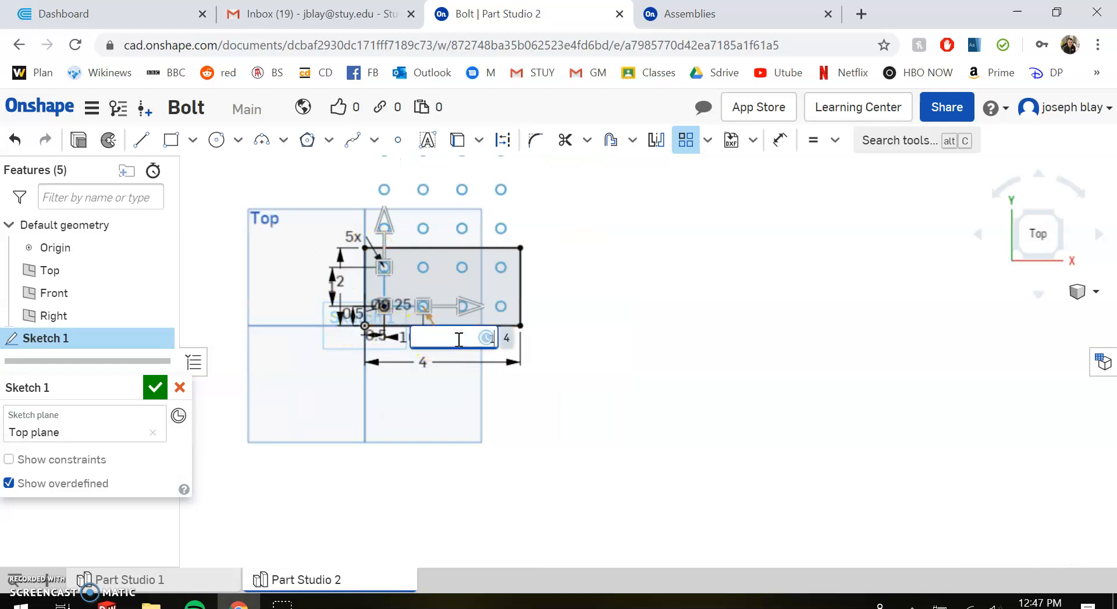
{"action": "type", "text": "10"}
{"action": "key", "text": "Return"}
{"action": "scroll", "coordinate": [519, 304], "scroll_direction": "up", "scroll_amount": 1}
{"action": "scroll", "coordinate": [519, 305], "scroll_direction": "down", "scroll_amount": 3}
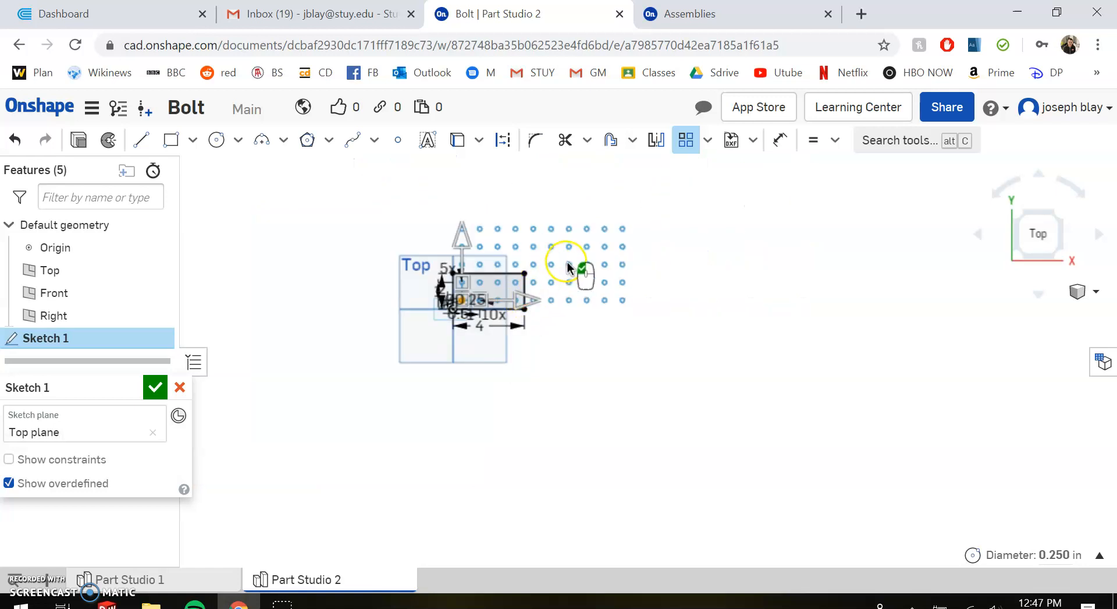
Step: Set the hole pattern to 4 instances horizontally and 2 vertically, and finish the pattern
{"action": "scroll", "coordinate": [567, 268], "scroll_direction": "up", "scroll_amount": 5}
{"action": "double_click", "coordinate": [460, 415]}
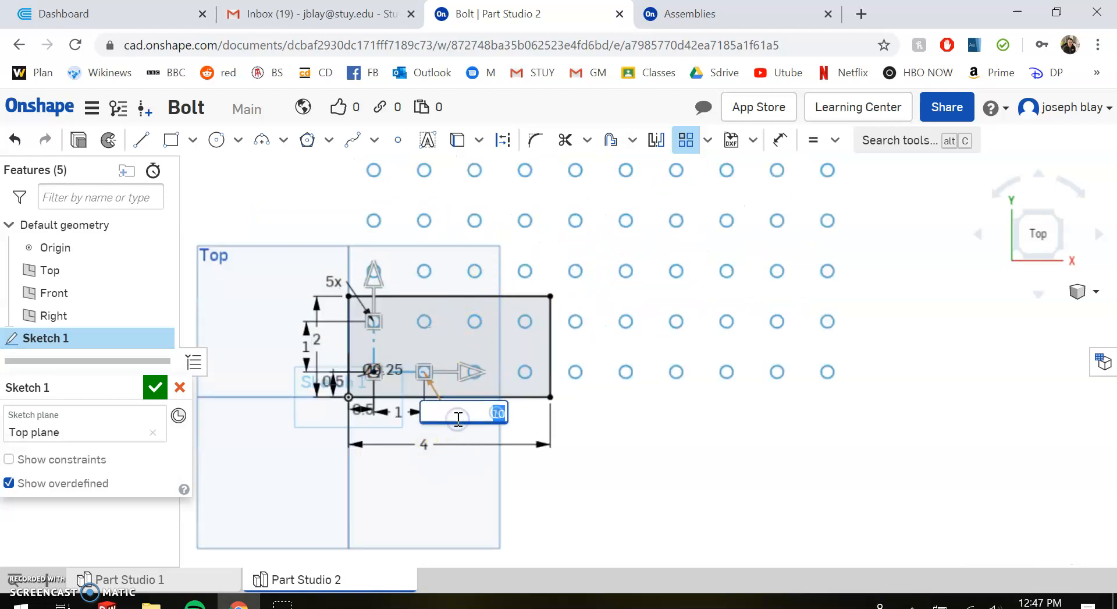
{"action": "type", "text": "4"}
{"action": "key", "text": "Return"}
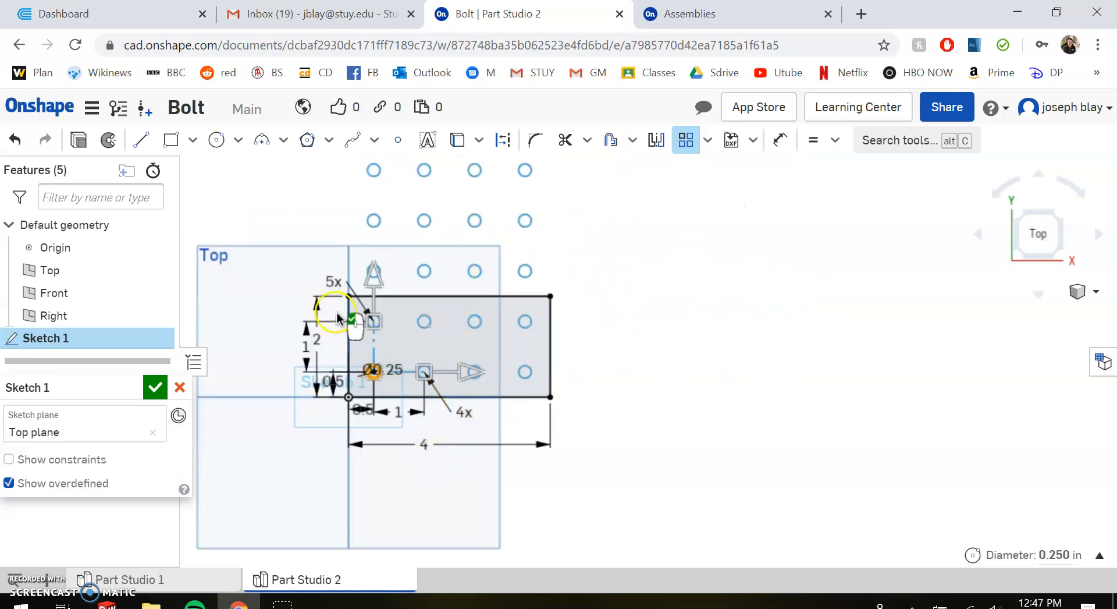
{"action": "double_click", "coordinate": [328, 283]}
{"action": "type", "text": "2"}
{"action": "key", "text": "Return"}
{"action": "left_click", "coordinate": [589, 338]}
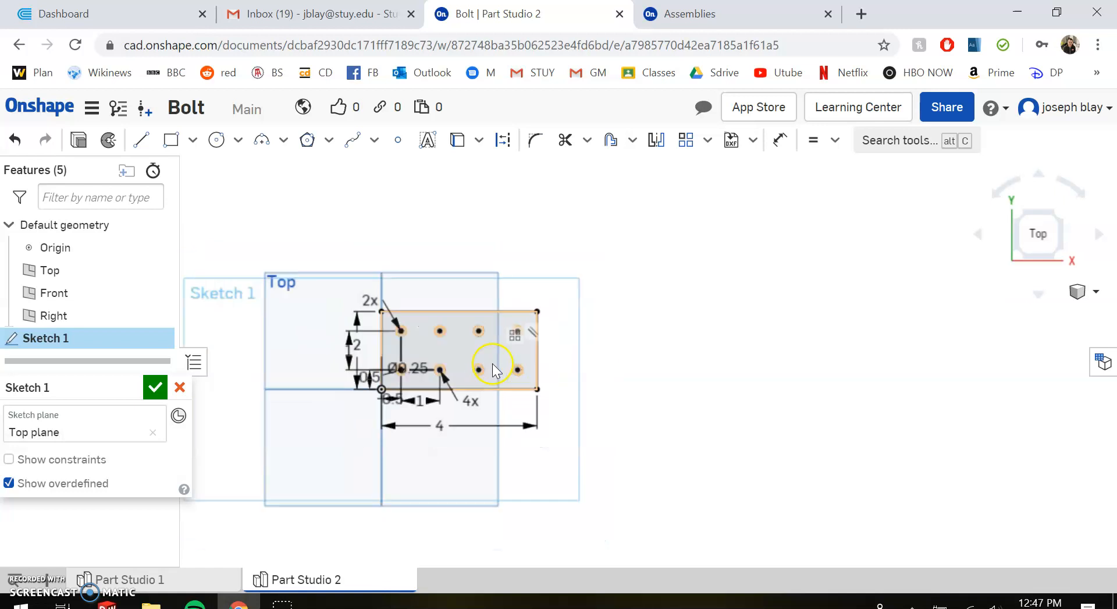
Step: Edit the finished pattern's vertical instance count to 3
{"action": "scroll", "coordinate": [402, 341], "scroll_direction": "up", "scroll_amount": 5}
{"action": "scroll", "coordinate": [382, 326], "scroll_direction": "down", "scroll_amount": 1}
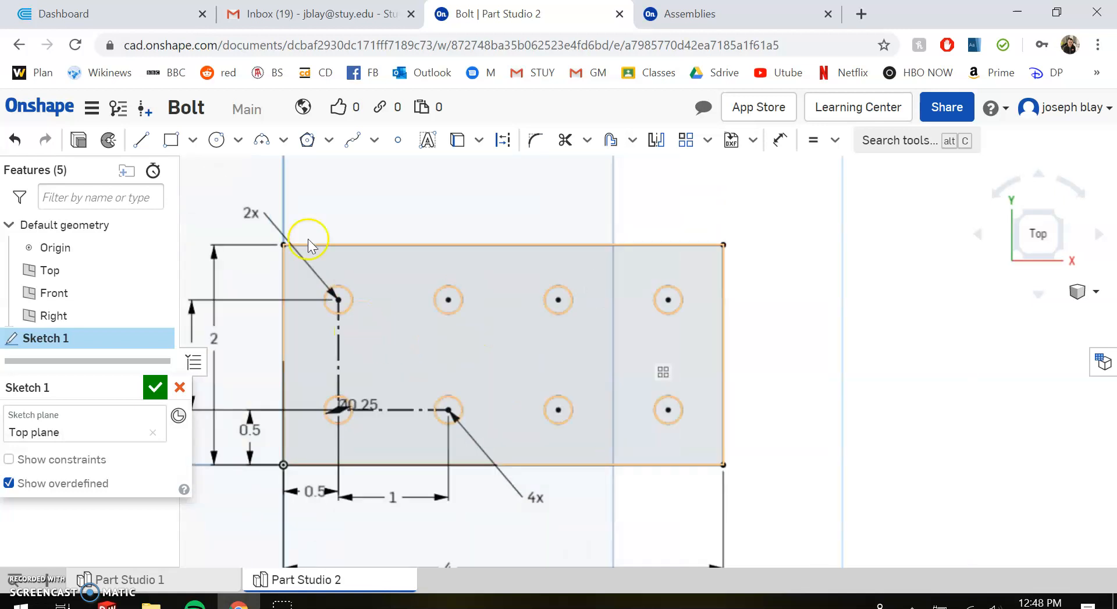
{"action": "double_click", "coordinate": [254, 210]}
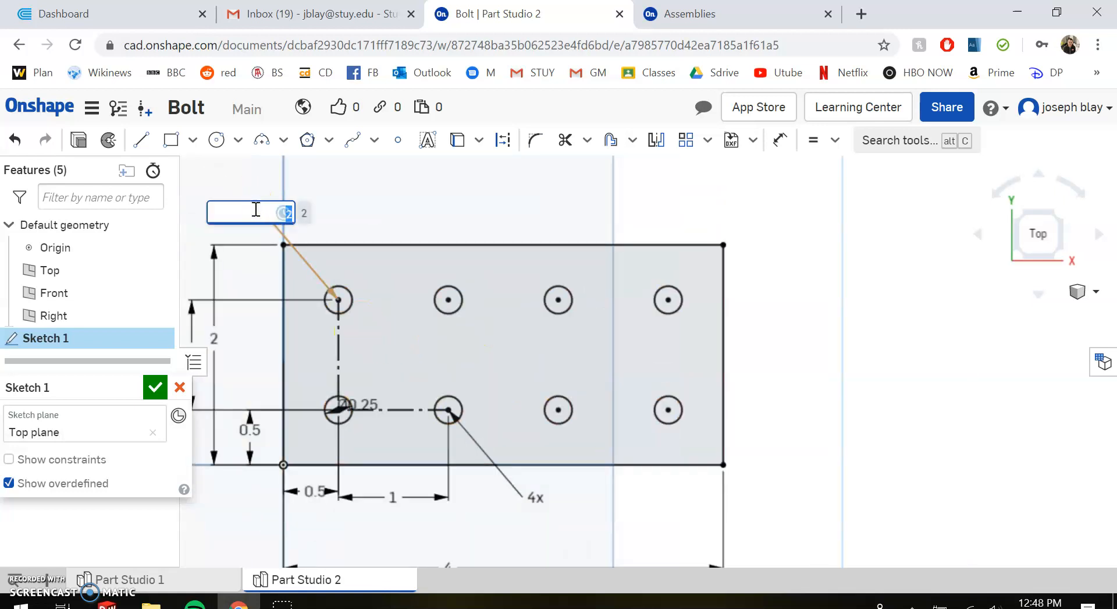
{"action": "type", "text": "3"}
{"action": "key", "text": "Return"}
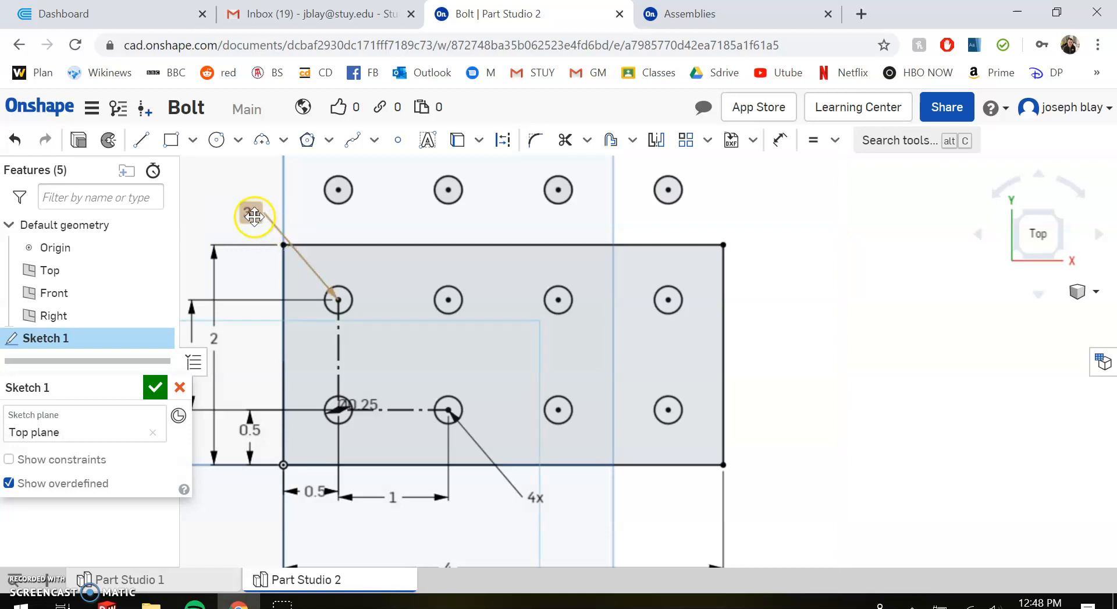
Step: Set the finished pattern's vertical instance count back to 2
{"action": "double_click", "coordinate": [254, 209]}
{"action": "type", "text": "2"}
{"action": "key", "text": "Return"}
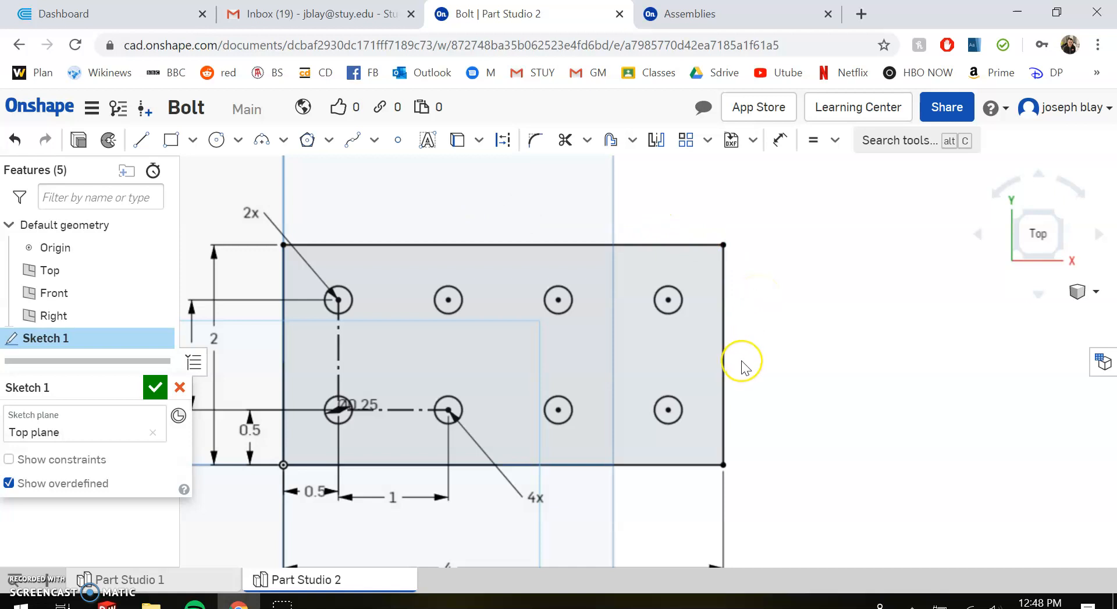
Step: Extrude the plate sketch with its holes as a new solid to a blind depth of 0.75 in
{"action": "key", "text": "shift+e"}
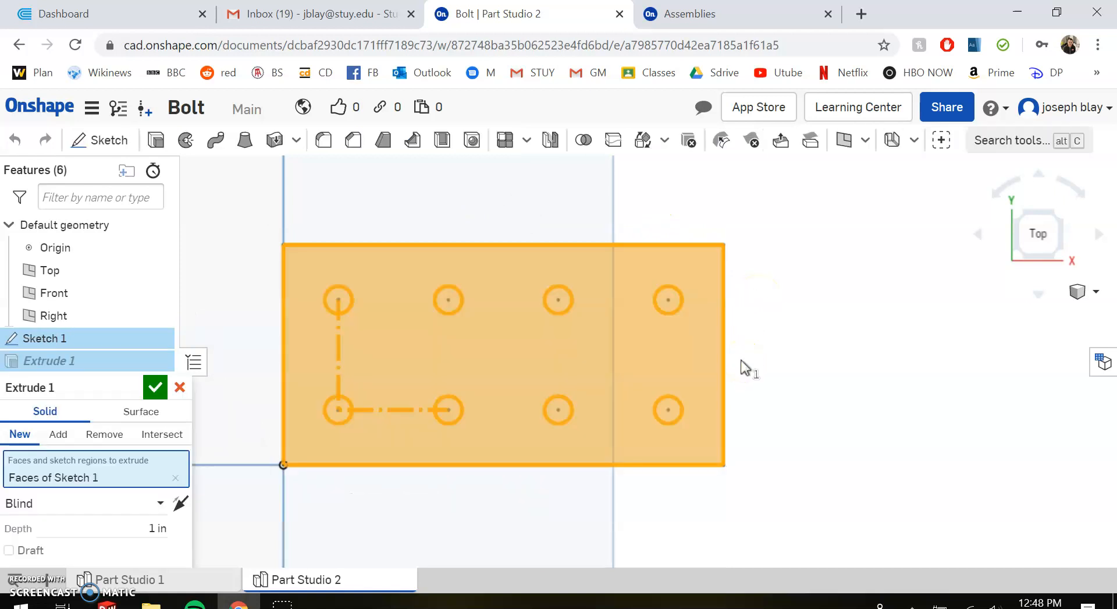
{"action": "key", "text": "shift+7"}
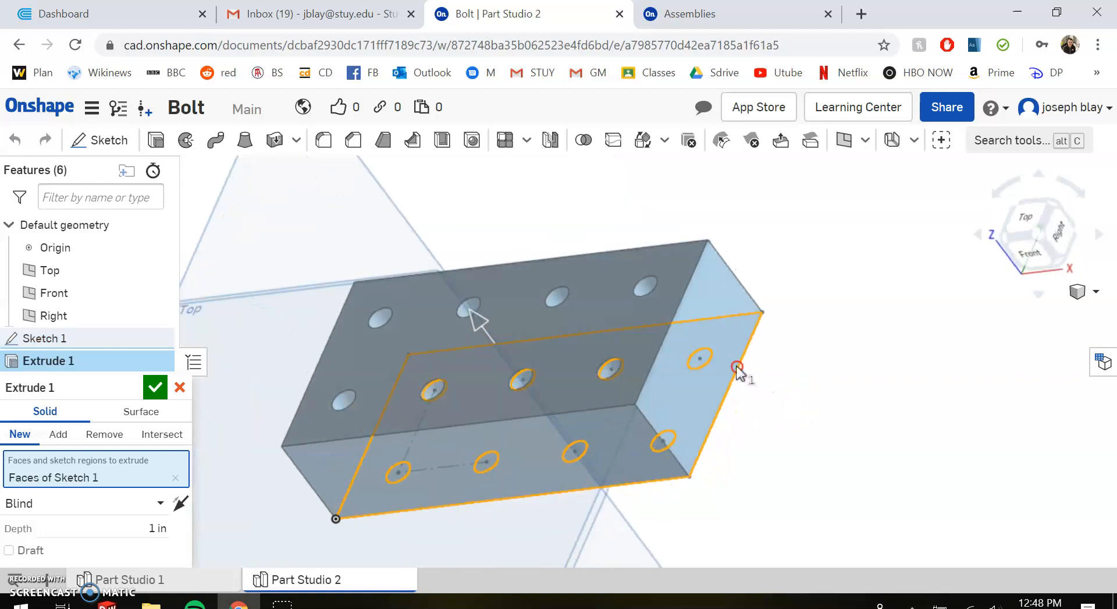
{"action": "left_click", "coordinate": [153, 522]}
{"action": "left_click", "coordinate": [142, 528]}
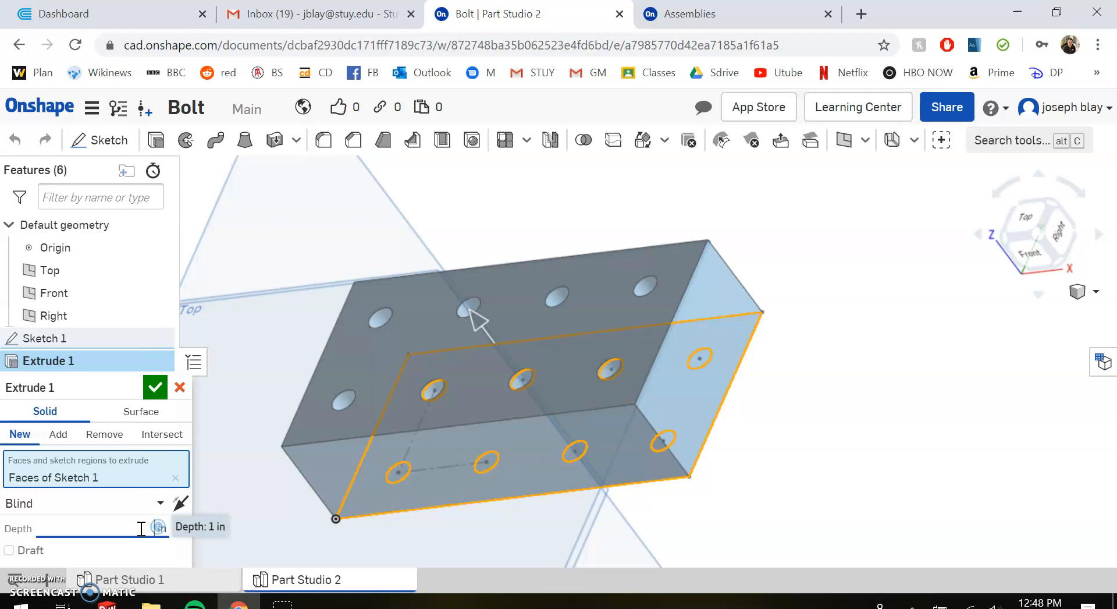
{"action": "left_click", "coordinate": [220, 521]}
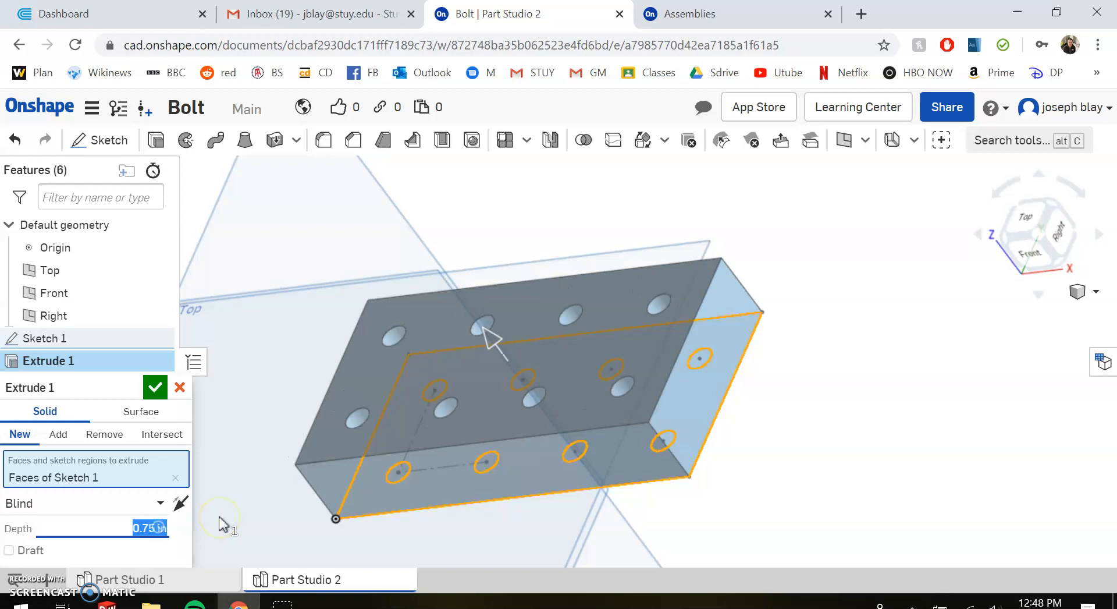
{"action": "key", "text": "Return"}
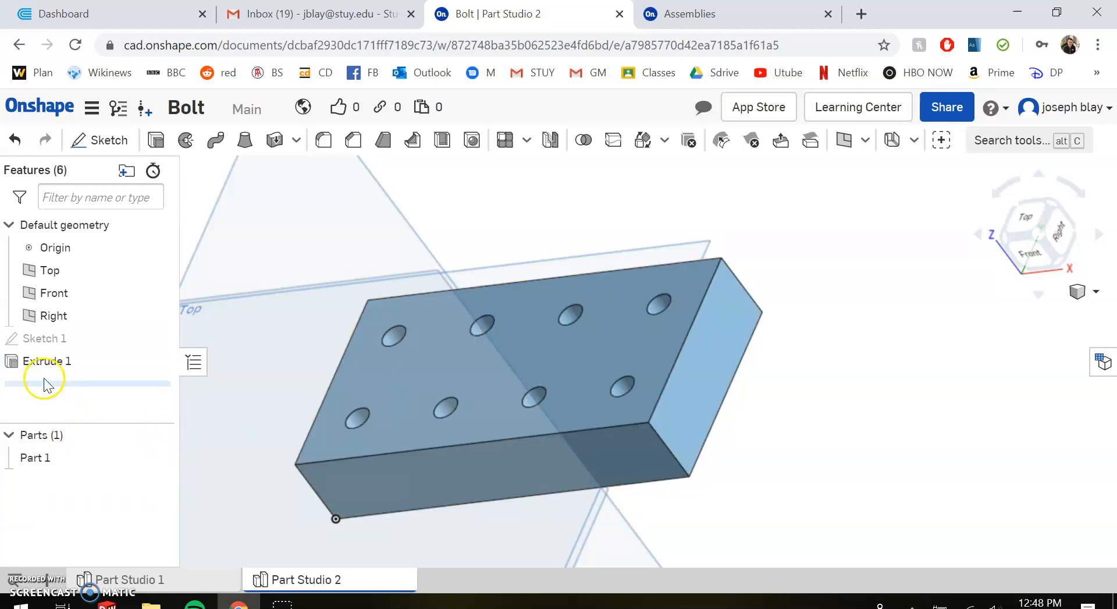
Step: Edit the plate's sketch and set the pattern's horizontal hole spacing to 0.5 in
{"action": "double_click", "coordinate": [51, 340]}
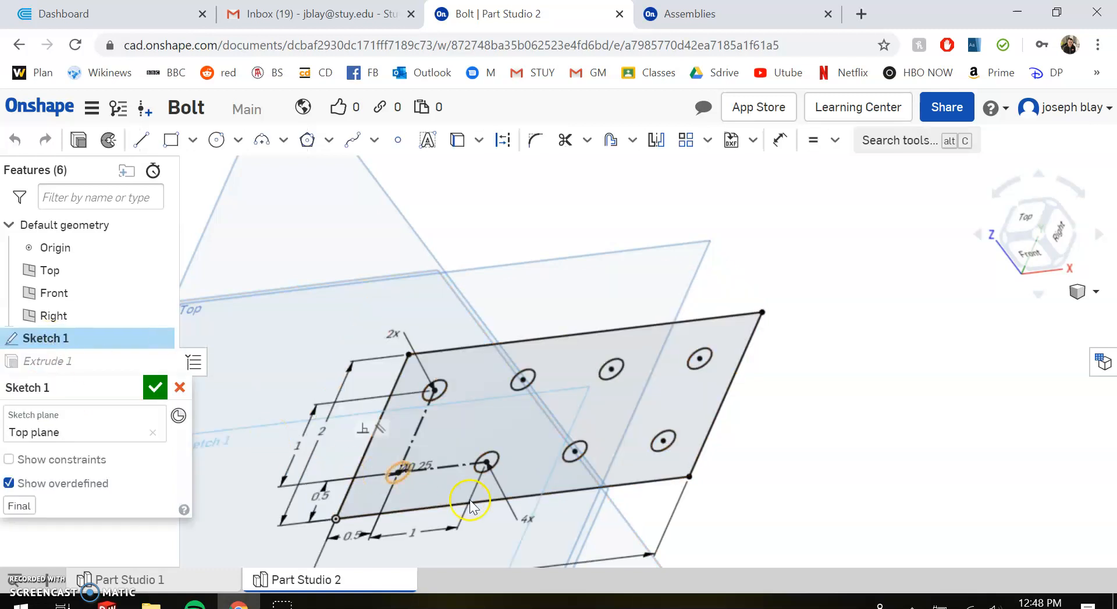
{"action": "double_click", "coordinate": [417, 529]}
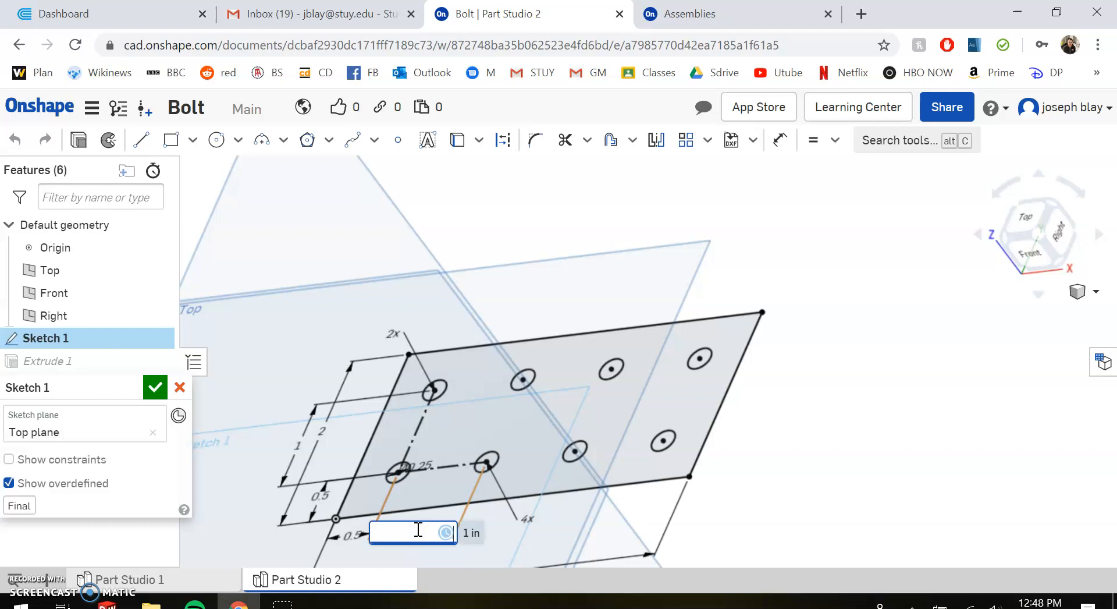
{"action": "type", "text": "0.5"}
{"action": "key", "text": "Return"}
{"action": "left_click", "coordinate": [170, 397]}
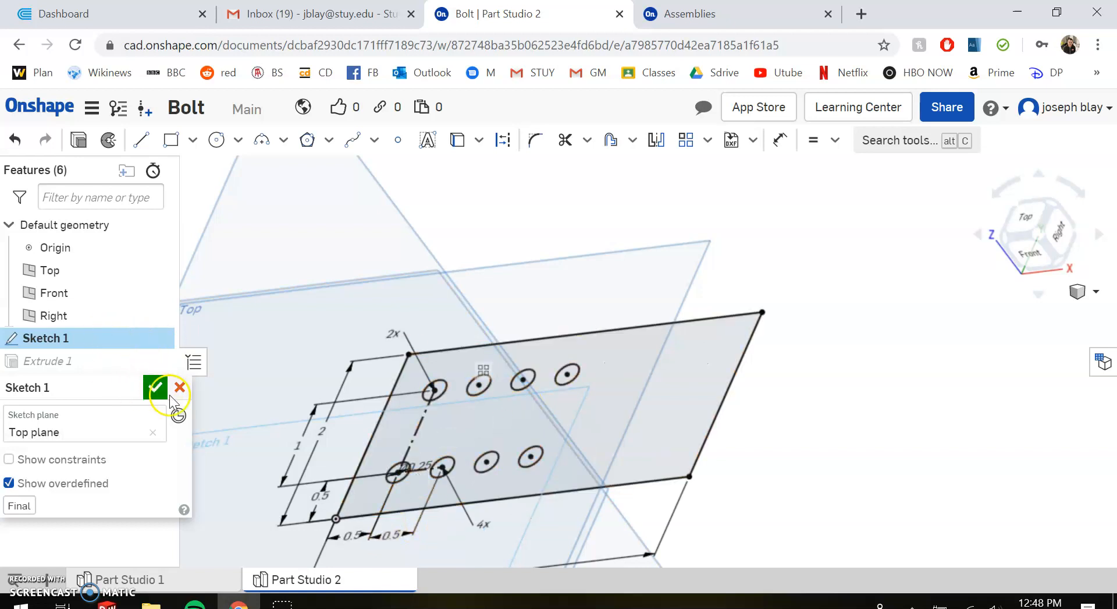
Step: Set the pattern's horizontal hole spacing back to 1 in and accept the plate's sketch
{"action": "double_click", "coordinate": [51, 348]}
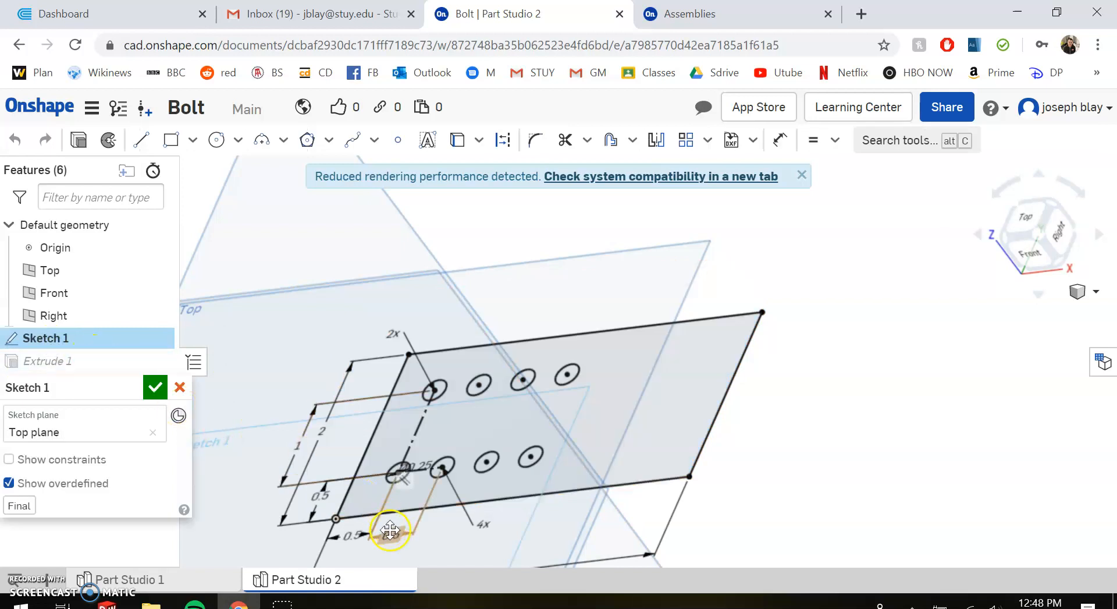
{"action": "double_click", "coordinate": [391, 535]}
{"action": "type", "text": "1"}
{"action": "key", "text": "Return"}
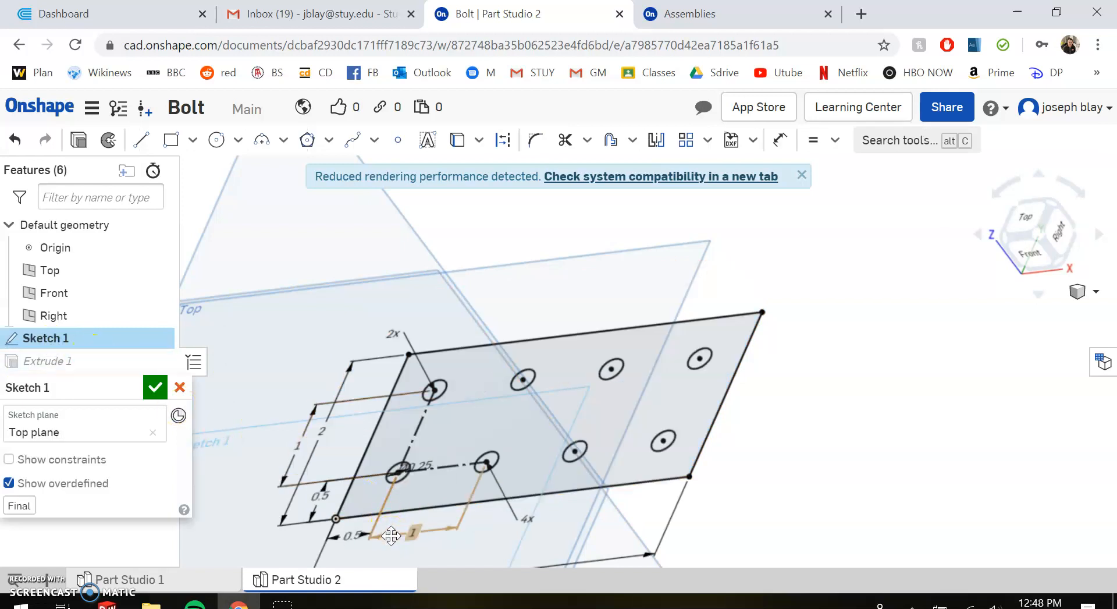
{"action": "left_click", "coordinate": [155, 386]}
Step: Dismiss the rendering performance notice and view the extruded plate from another angle
{"action": "right_click", "coordinate": [751, 378]}
{"action": "left_click", "coordinate": [800, 182]}
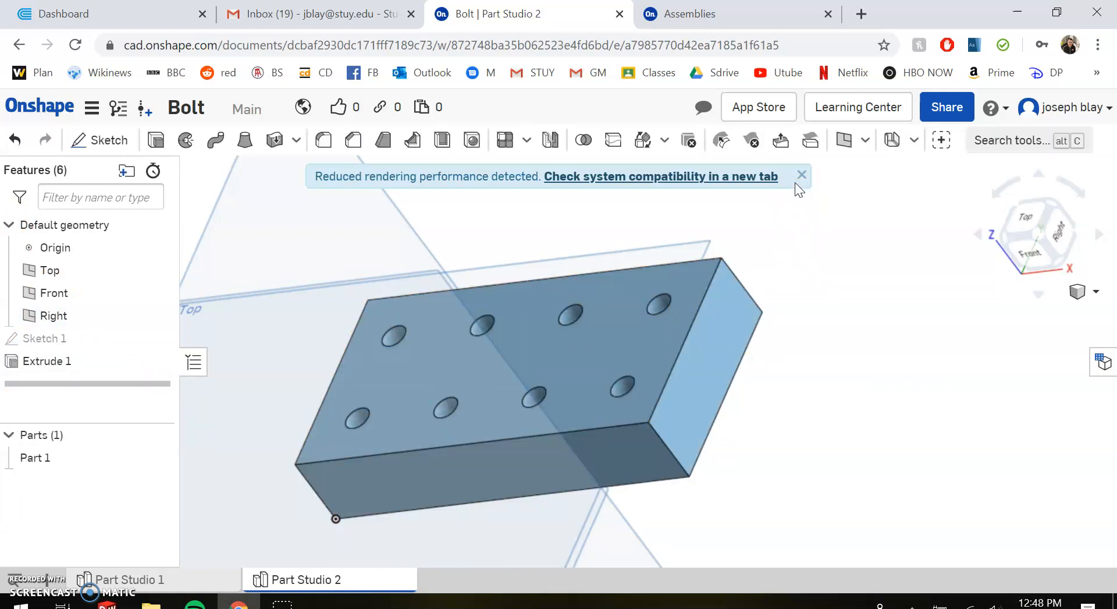
{"action": "left_click", "coordinate": [800, 177]}
{"action": "right_click_drag", "start_coordinate": [789, 266], "coordinate": [870, 488]}
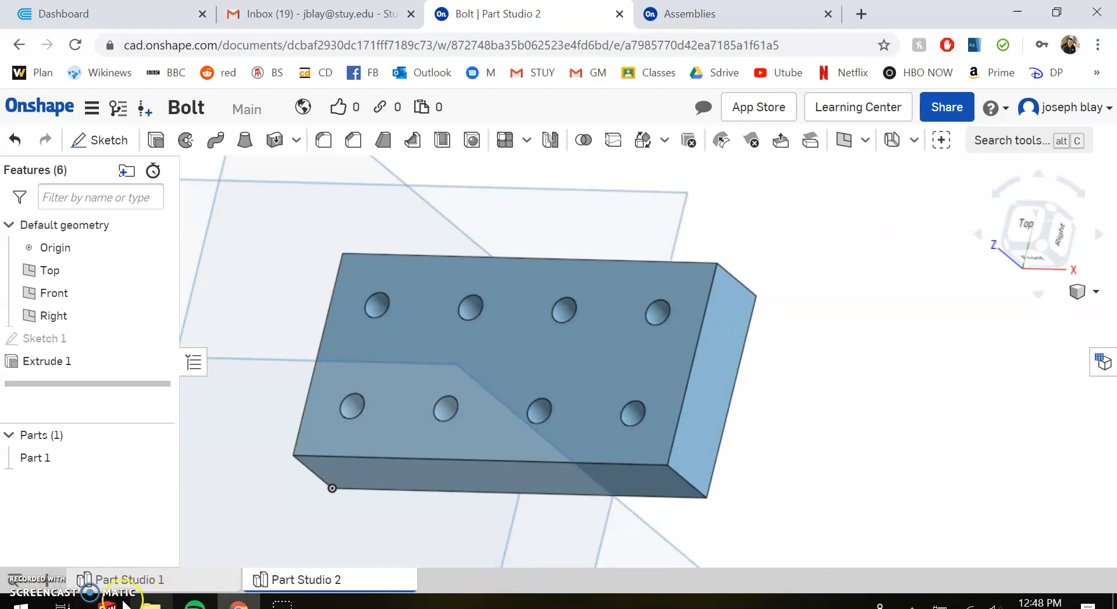
Step: Create a new assembly in the document
{"action": "left_click", "coordinate": [51, 578]}
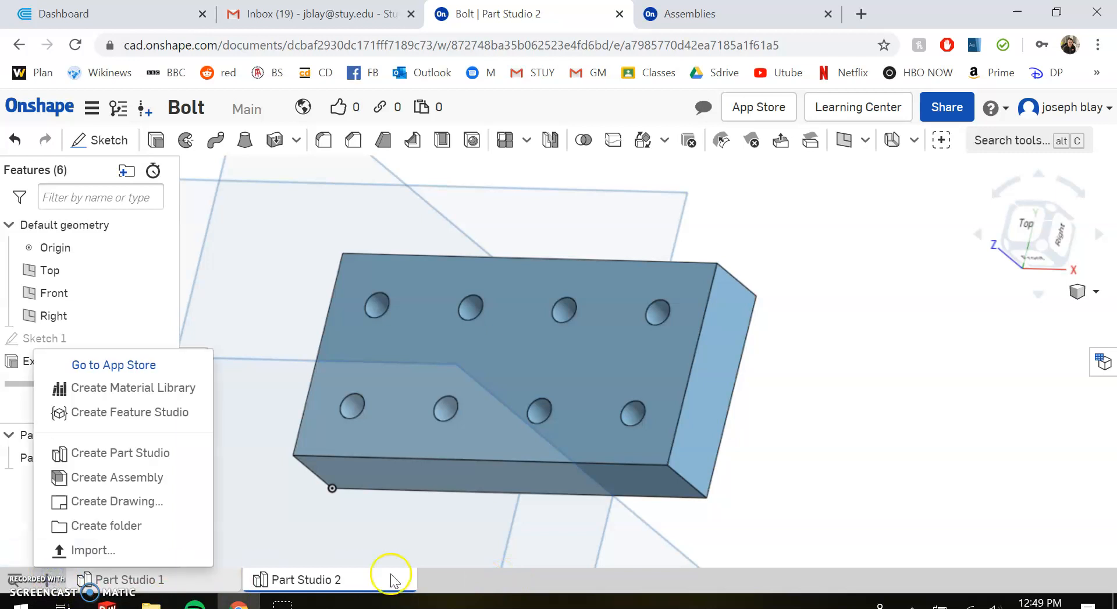
{"action": "left_click", "coordinate": [146, 484]}
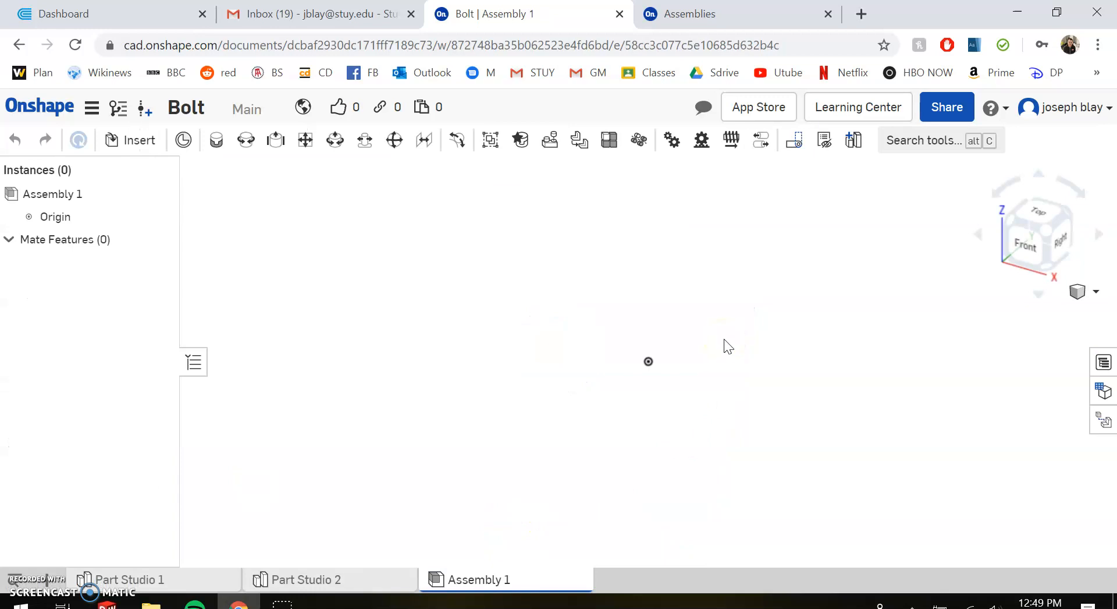
{"action": "left_click", "coordinate": [372, 578]}
{"action": "left_click", "coordinate": [462, 580]}
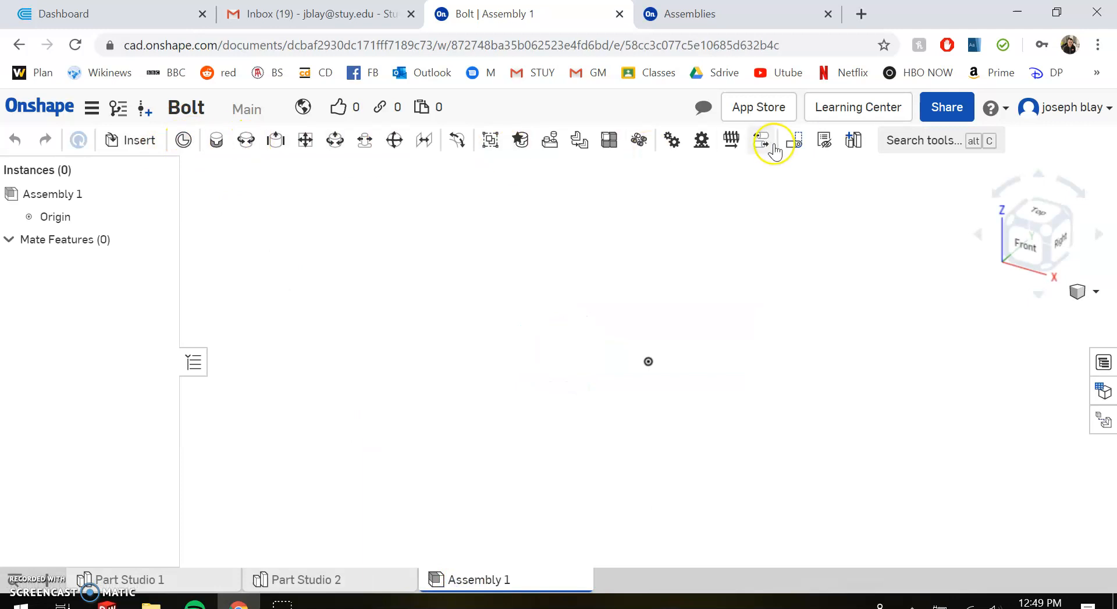
Step: Insert the bolt from Part Studio 1 and the drilled plate from Part Studio 2 into the assembly
{"action": "left_click", "coordinate": [135, 139]}
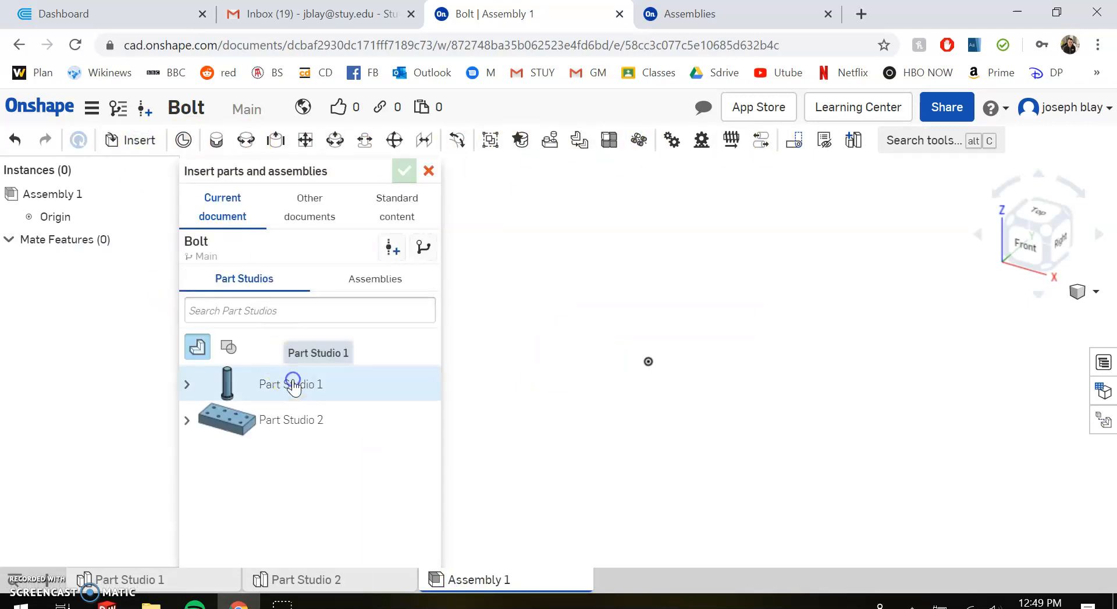
{"action": "left_click", "coordinate": [292, 381]}
{"action": "left_click", "coordinate": [543, 365]}
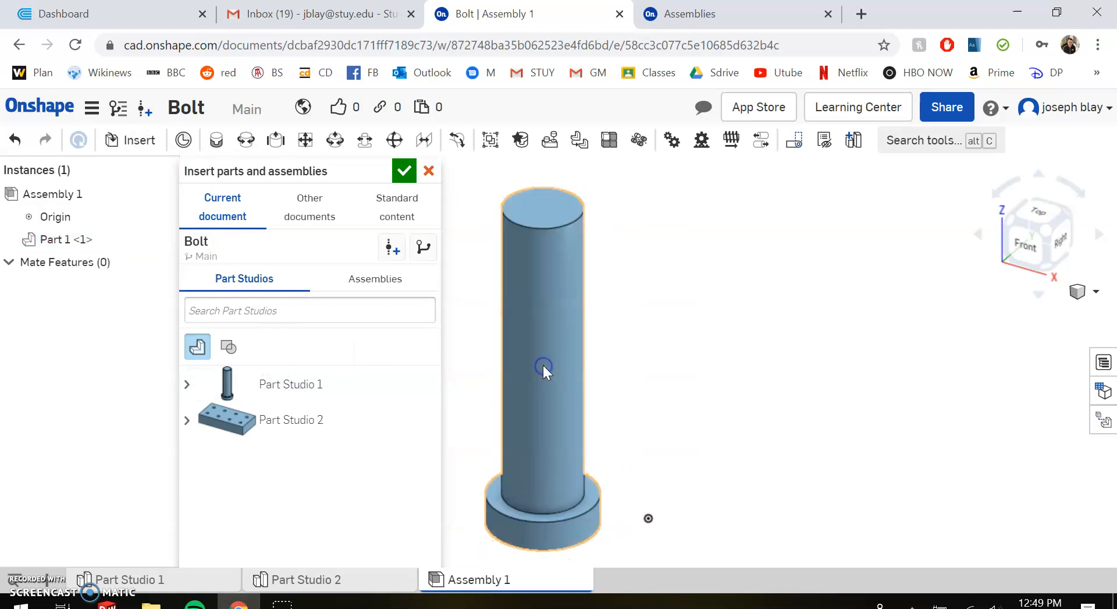
{"action": "left_click", "coordinate": [291, 419]}
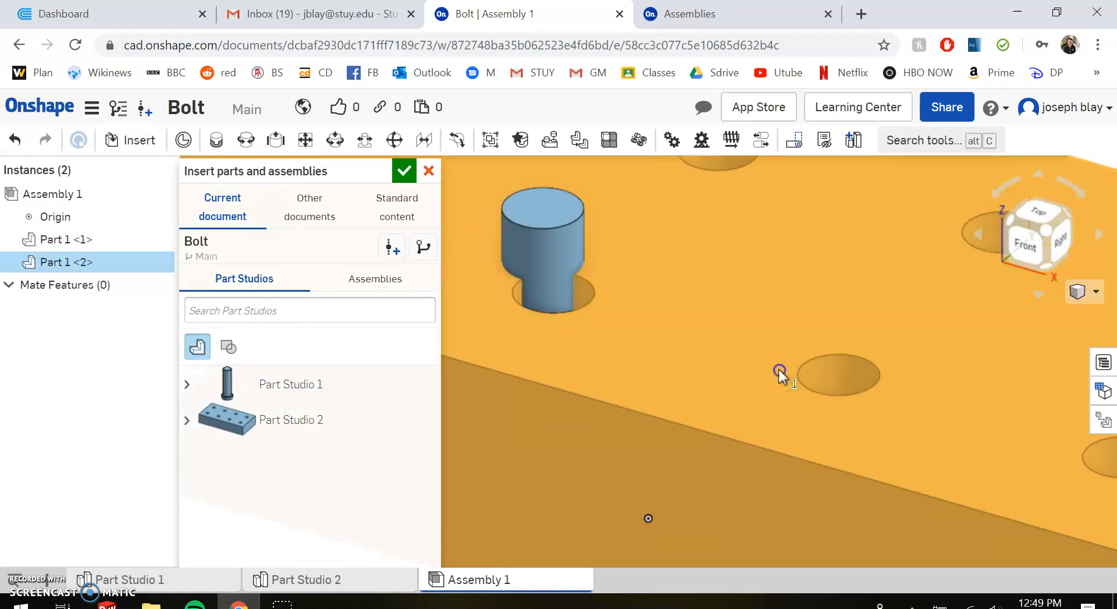
{"action": "left_click", "coordinate": [779, 369]}
{"action": "scroll", "coordinate": [643, 395], "scroll_direction": "up", "scroll_amount": 3}
{"action": "scroll", "coordinate": [652, 384], "scroll_direction": "down", "scroll_amount": 5}
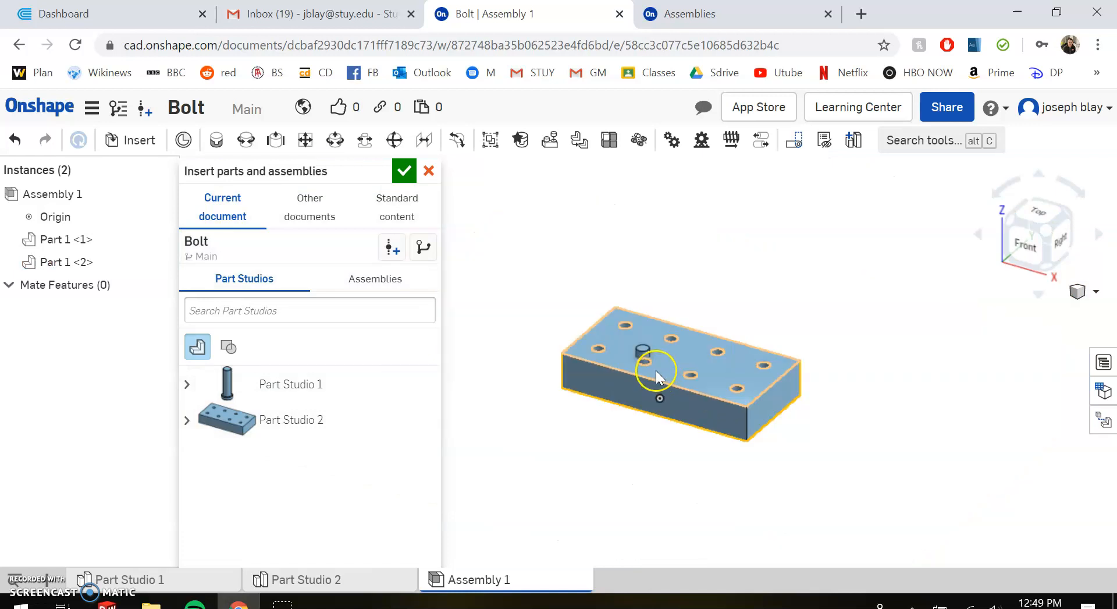
{"action": "scroll", "coordinate": [654, 370], "scroll_direction": "up", "scroll_amount": 3}
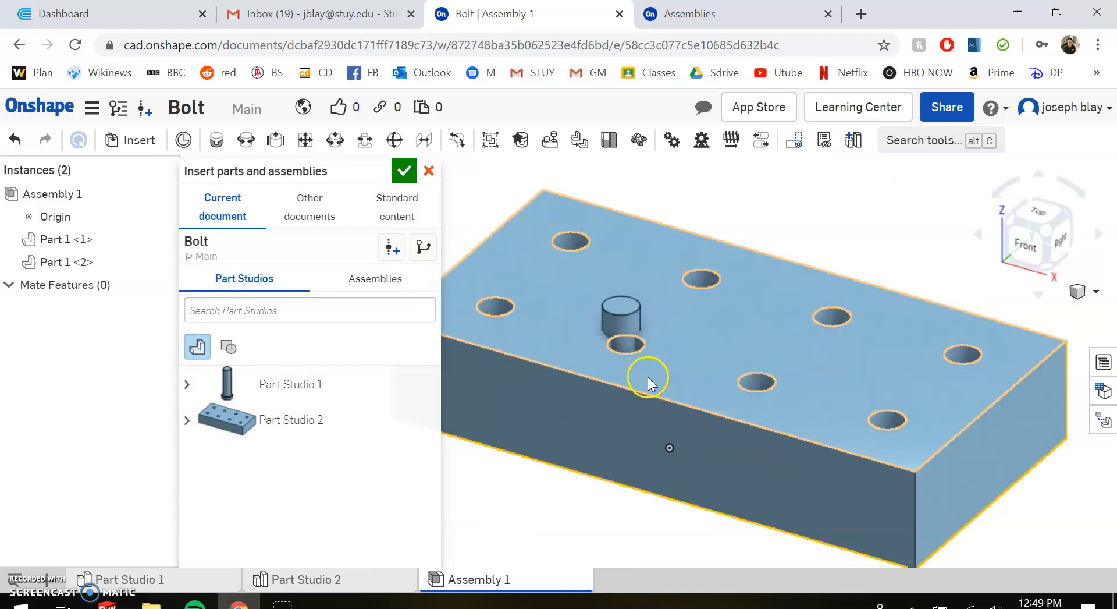
{"action": "left_click", "coordinate": [406, 172]}
Step: Move the bolt out of the plate so it stands beside the plate's short end
{"action": "left_click_drag", "start_coordinate": [630, 320], "coordinate": [334, 312]}
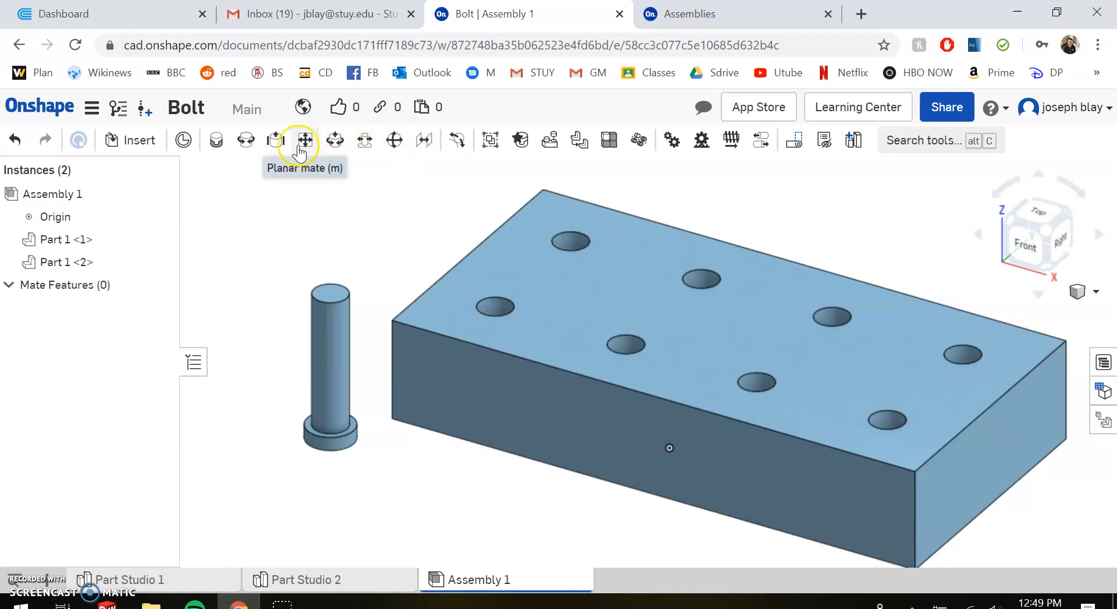
{"action": "left_click", "coordinate": [382, 246]}
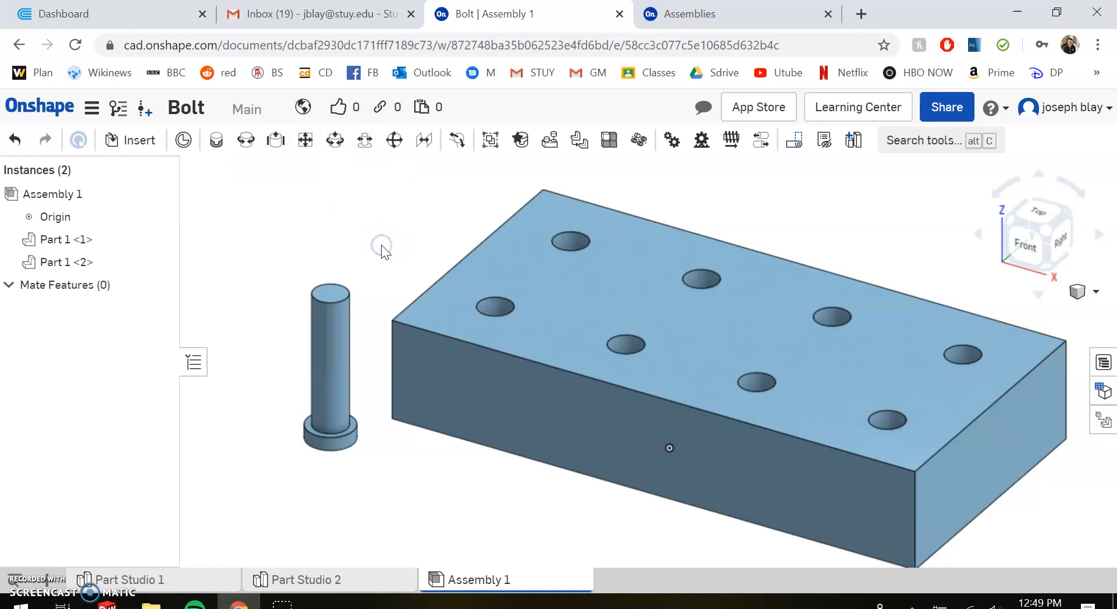
{"action": "key", "text": "f"}
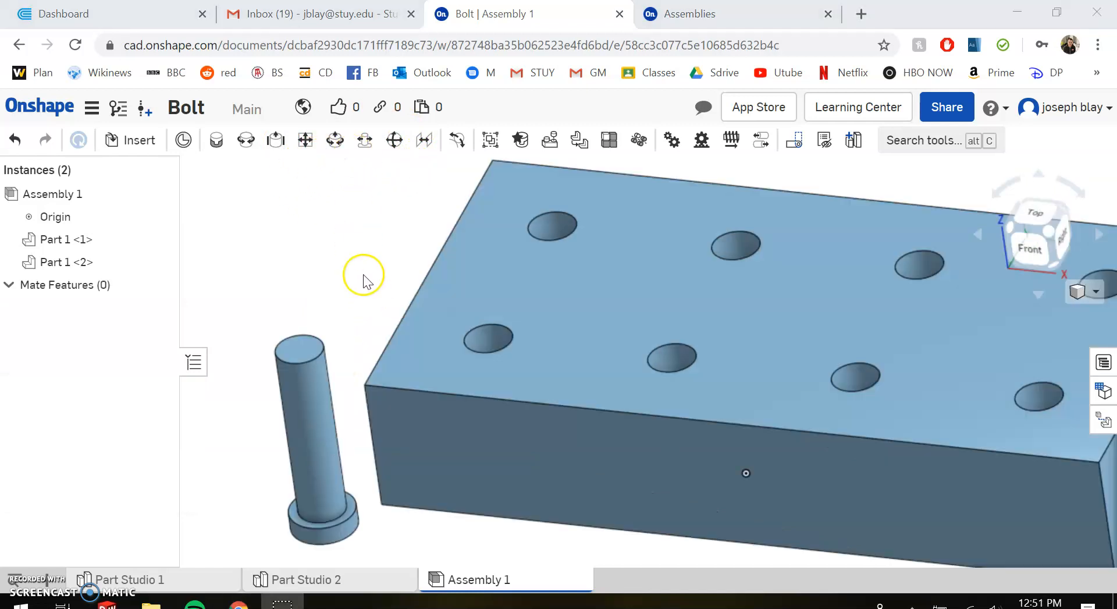
{"action": "left_click", "coordinate": [365, 282]}
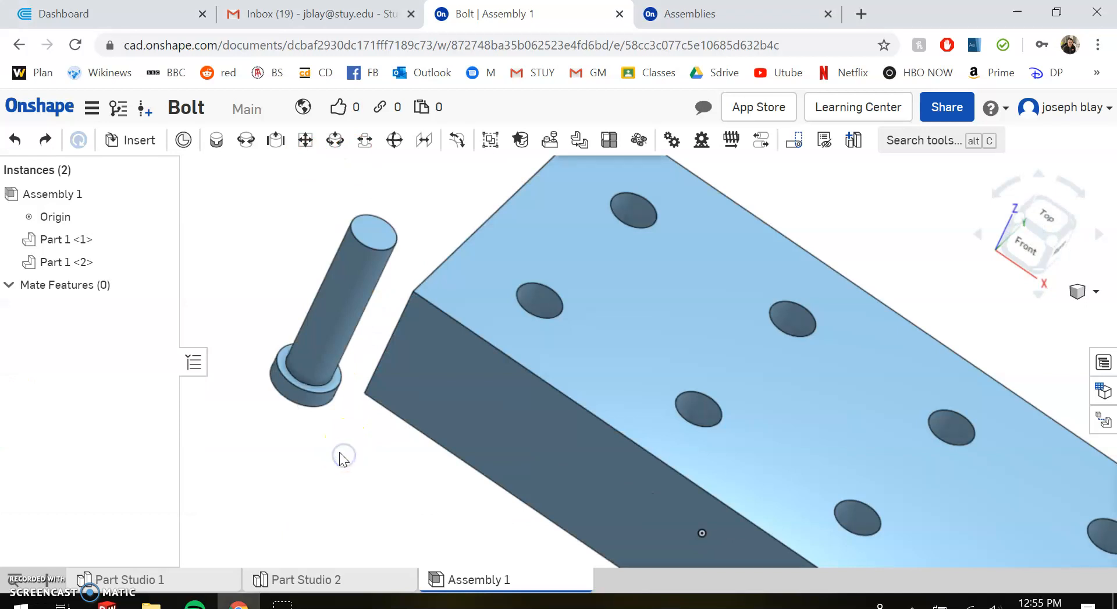
Step: Fasten the underside of the bolt head to the plate's near corner hole, flipping the mate axis so the shank enters the hole
{"action": "key", "text": "f"}
{"action": "left_click", "coordinate": [331, 442]}
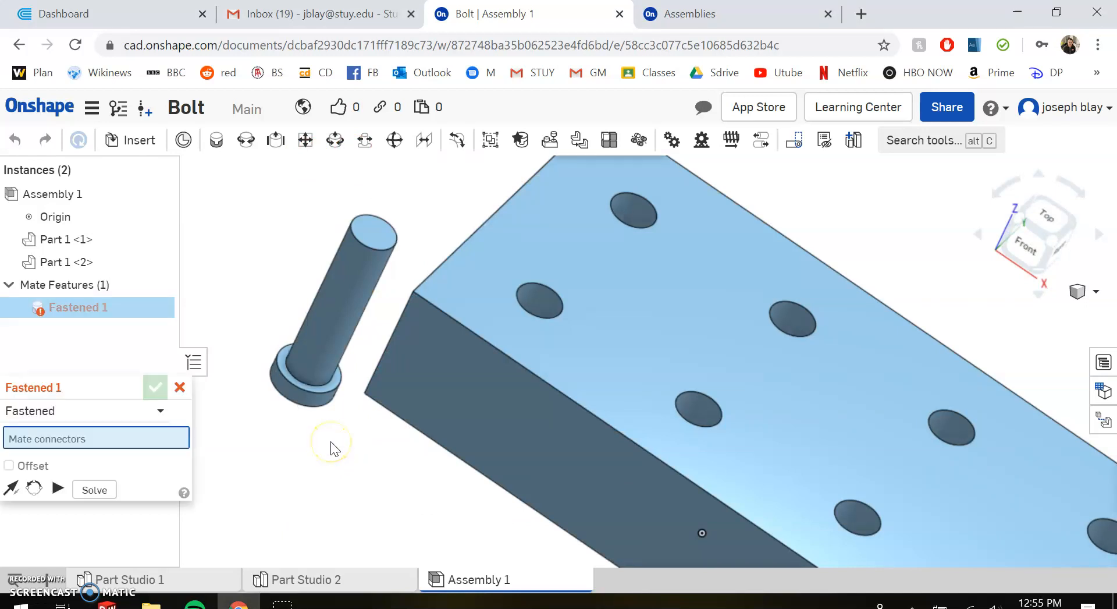
{"action": "left_click", "coordinate": [335, 376]}
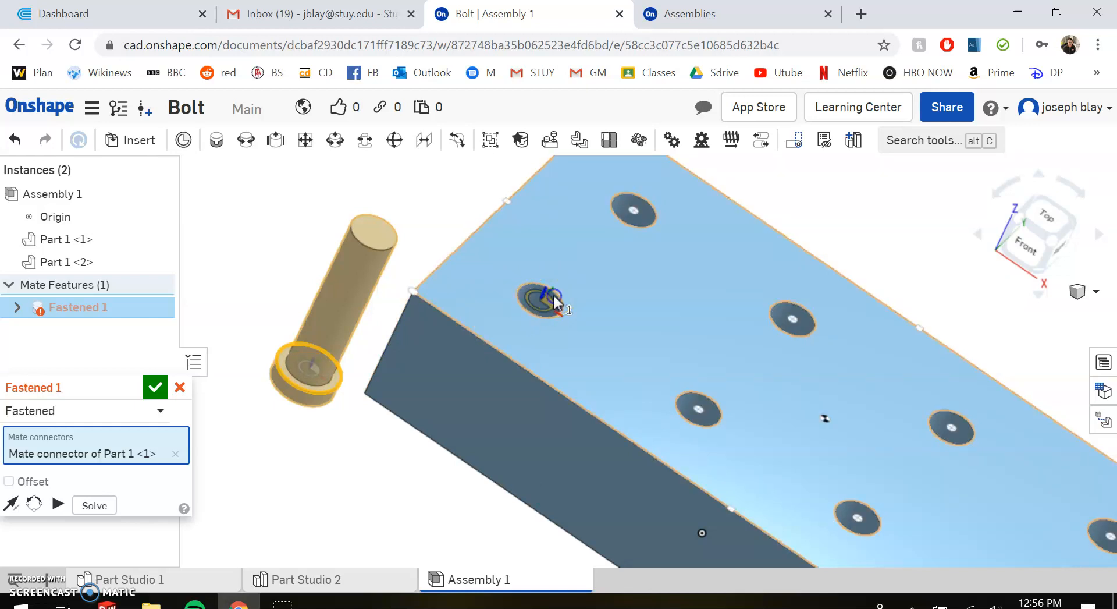
{"action": "left_click", "coordinate": [554, 302]}
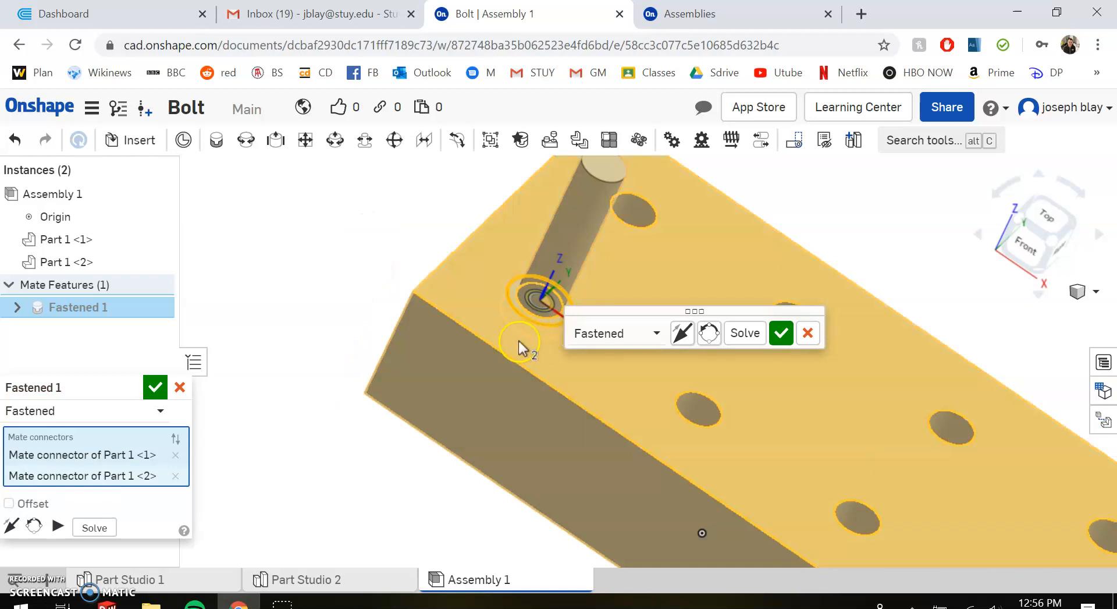
{"action": "left_click_drag", "start_coordinate": [649, 313], "coordinate": [244, 274]}
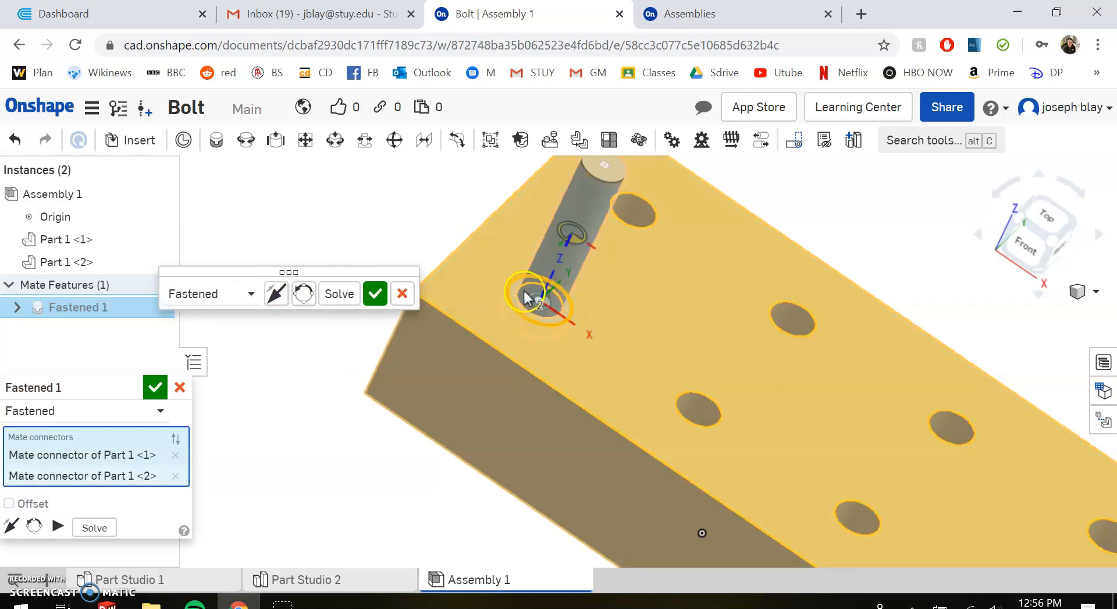
{"action": "right_click_drag", "start_coordinate": [539, 274], "coordinate": [552, 305]}
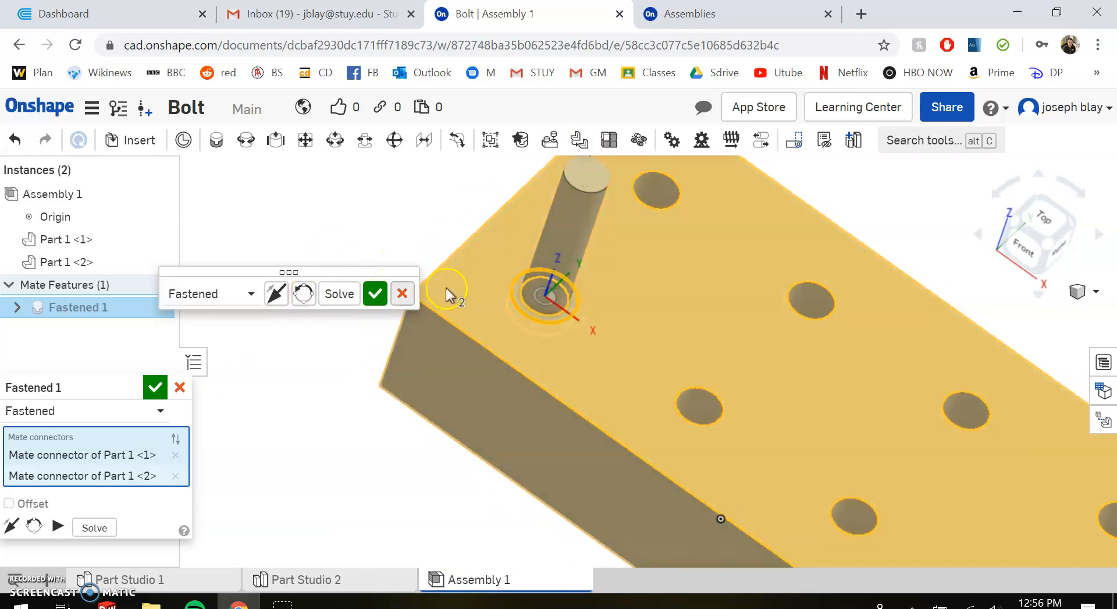
{"action": "left_click", "coordinate": [278, 294]}
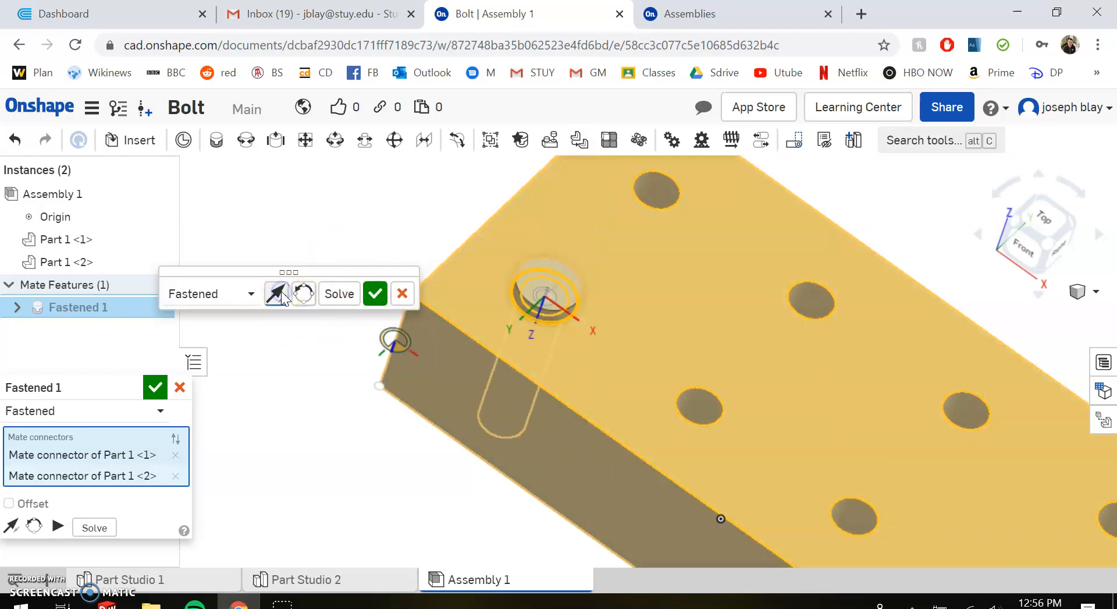
{"action": "left_click", "coordinate": [375, 294]}
Step: Discard the extra fastened mate and undo the mate that seats the bolt in the plate's corner hole
{"action": "right_click_drag", "start_coordinate": [589, 256], "coordinate": [658, 317]}
{"action": "right_click_drag", "start_coordinate": [518, 362], "coordinate": [587, 331]}
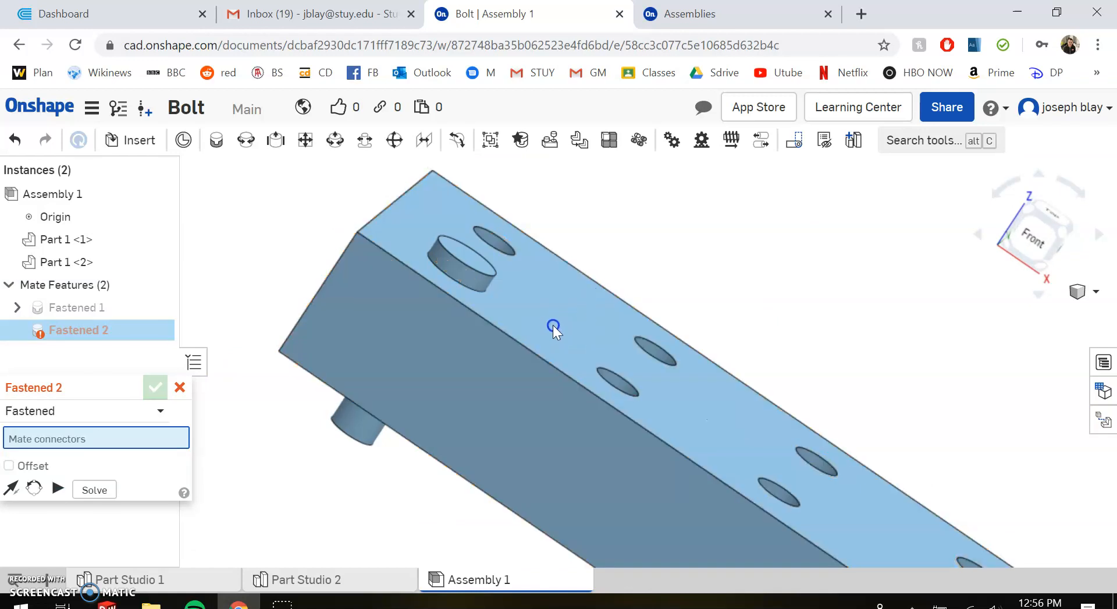
{"action": "right_click_drag", "start_coordinate": [592, 308], "coordinate": [775, 269]}
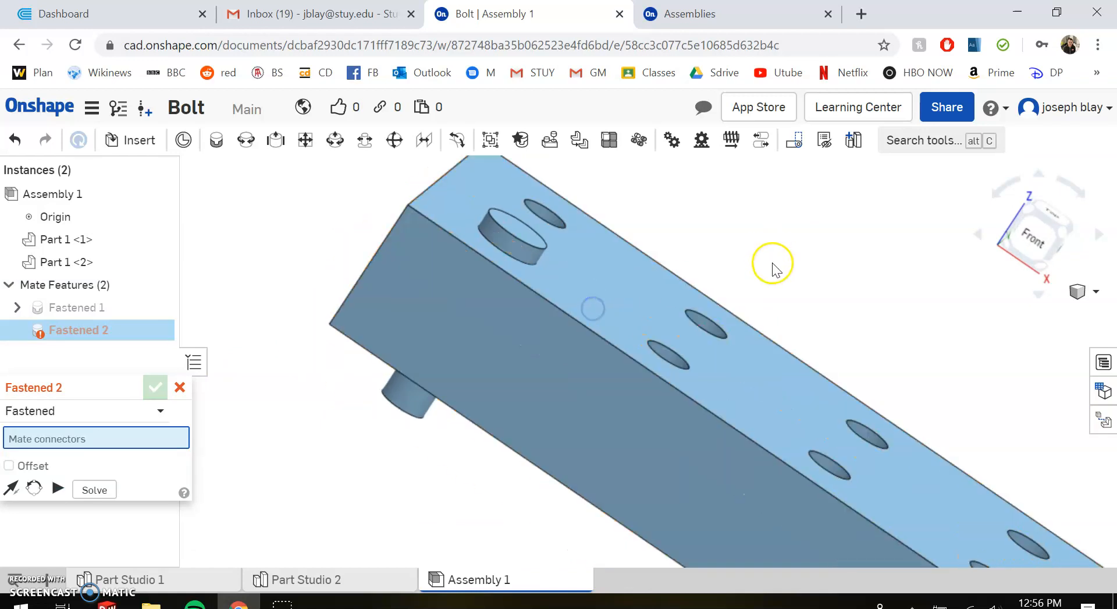
{"action": "left_click", "coordinate": [178, 386]}
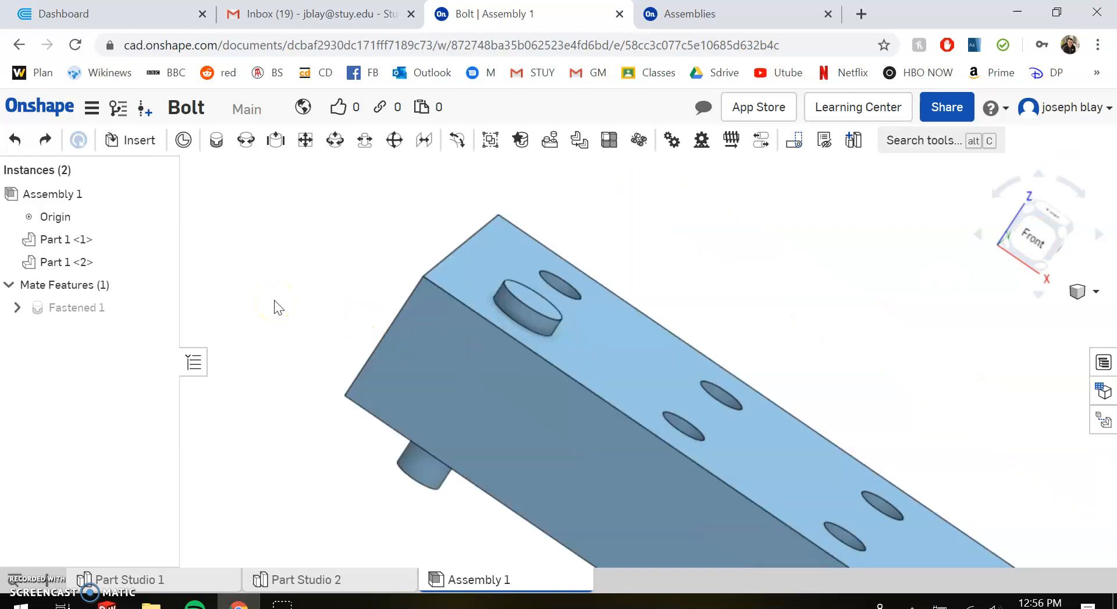
{"action": "key", "text": "ctrl+z"}
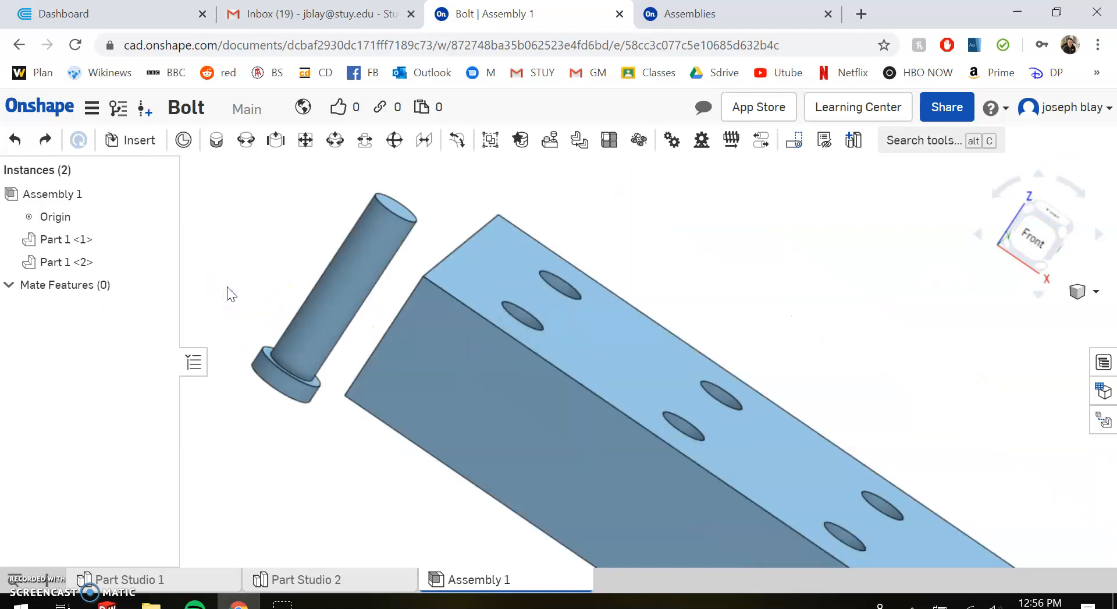
Step: Start a mate connecting the middle of the bolt's shank to the corner hole in the plate's top face
{"action": "left_click", "coordinate": [225, 239]}
{"action": "key", "text": "j"}
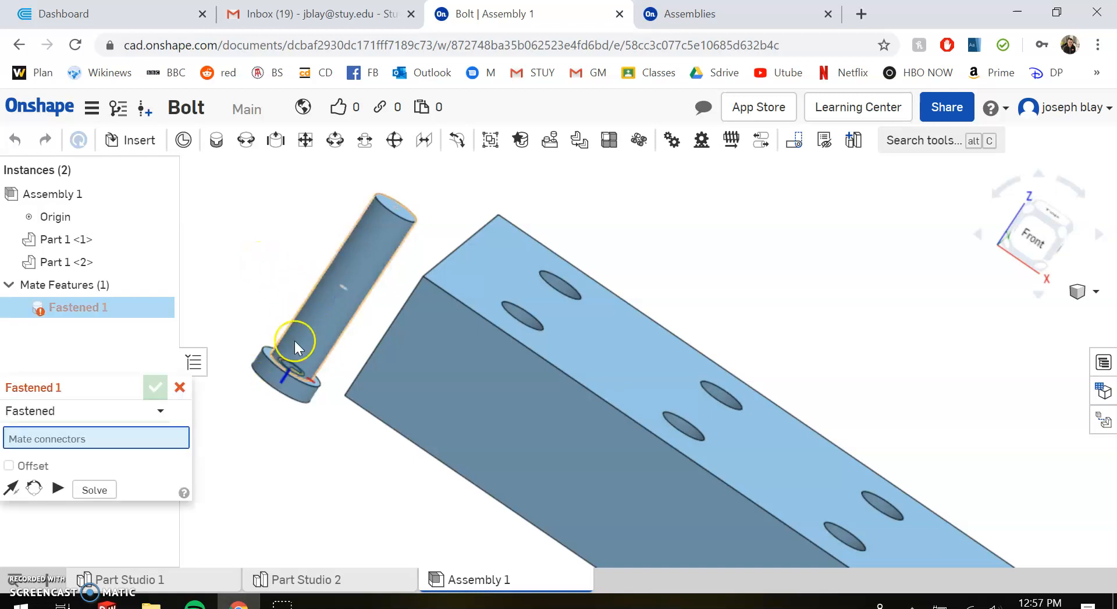
{"action": "left_click", "coordinate": [309, 311]}
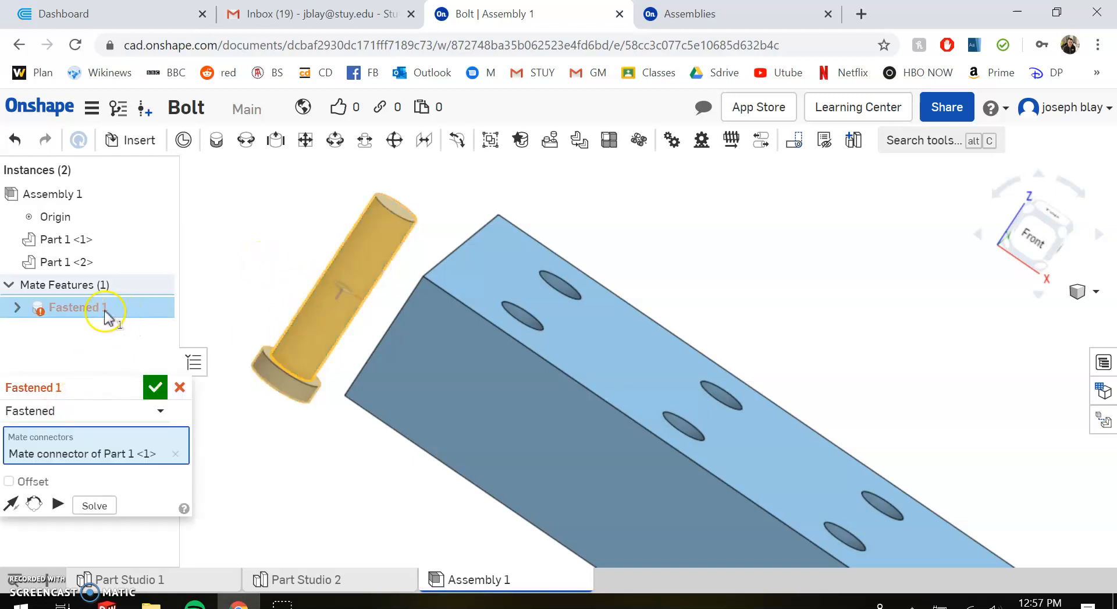
{"action": "scroll", "coordinate": [499, 327], "scroll_direction": "down", "scroll_amount": 5}
{"action": "scroll", "coordinate": [498, 329], "scroll_direction": "up", "scroll_amount": 5}
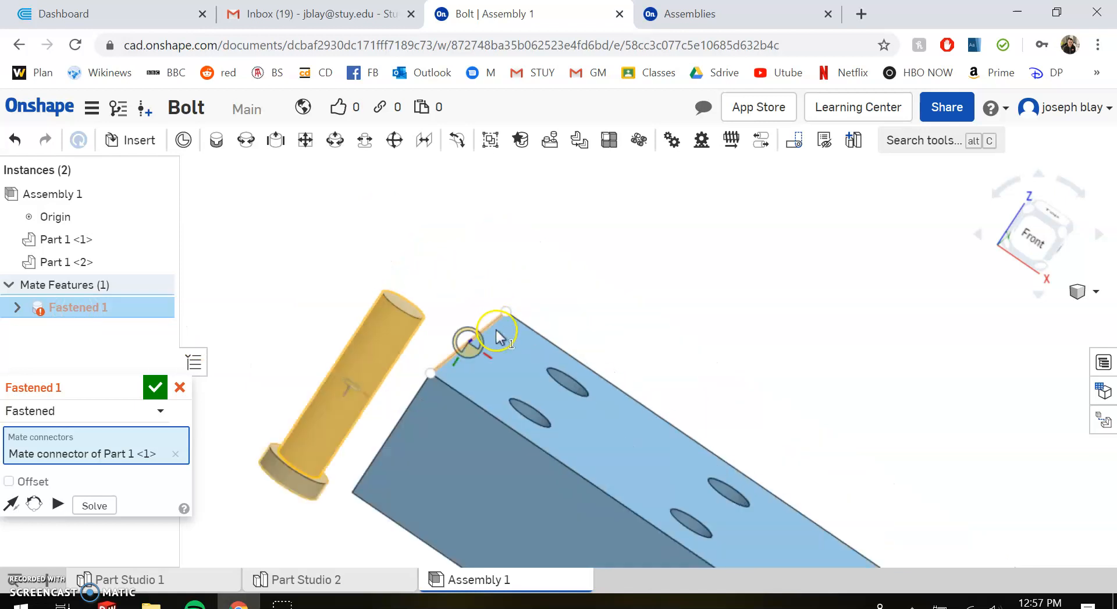
{"action": "scroll", "coordinate": [499, 337], "scroll_direction": "up", "scroll_amount": 1}
{"action": "right_click_drag", "start_coordinate": [529, 437], "coordinate": [474, 451]}
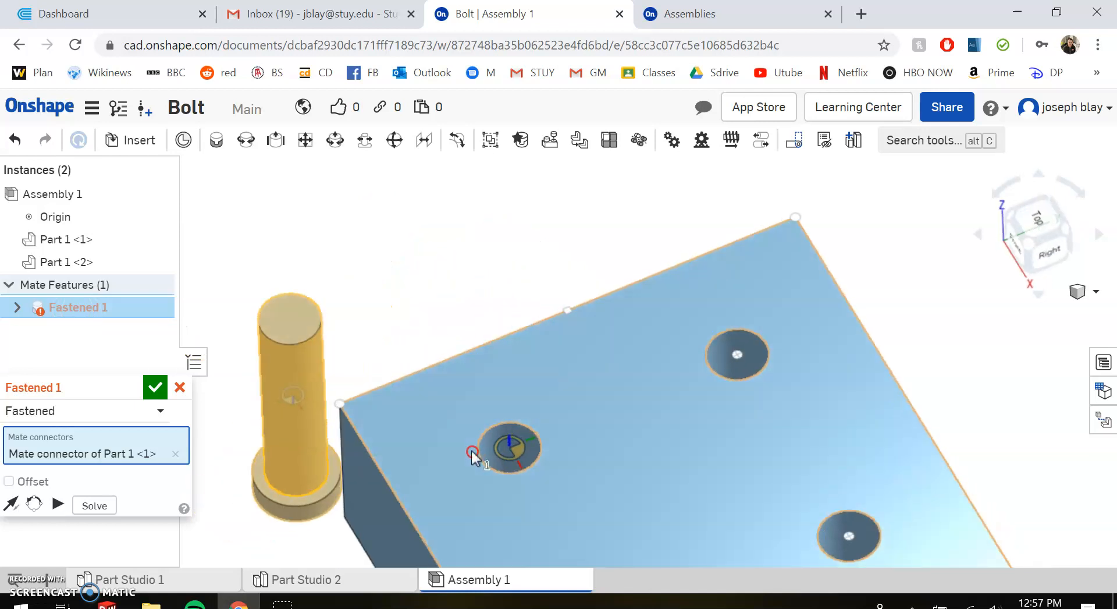
{"action": "left_click", "coordinate": [526, 445]}
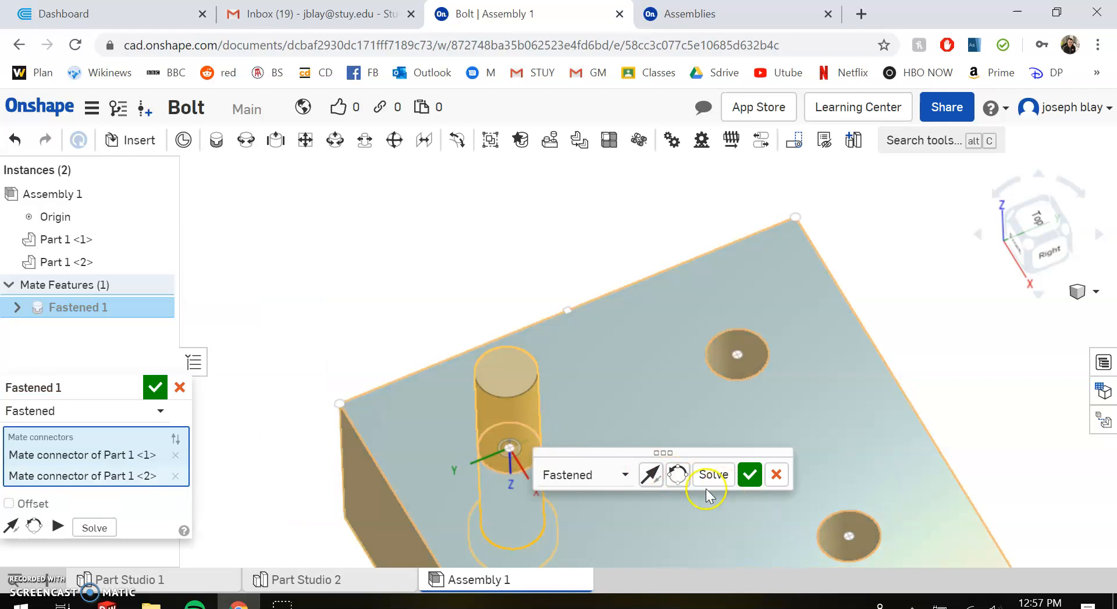
Step: Change the mate between bolt and plate to Cylindrical, accept it and close the mate dialog
{"action": "left_click", "coordinate": [599, 476]}
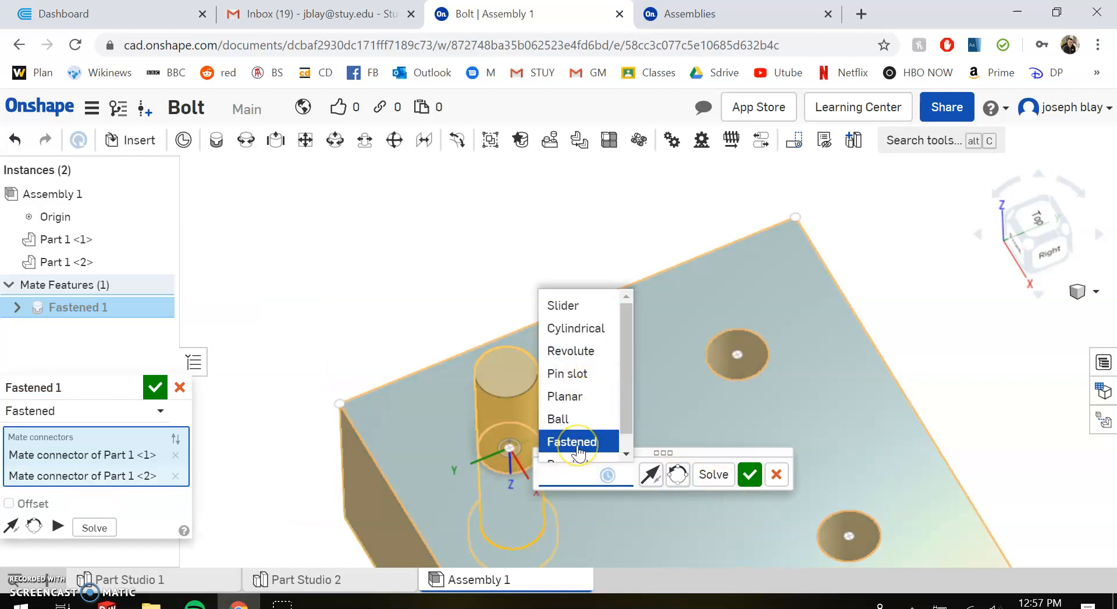
{"action": "left_click", "coordinate": [612, 339]}
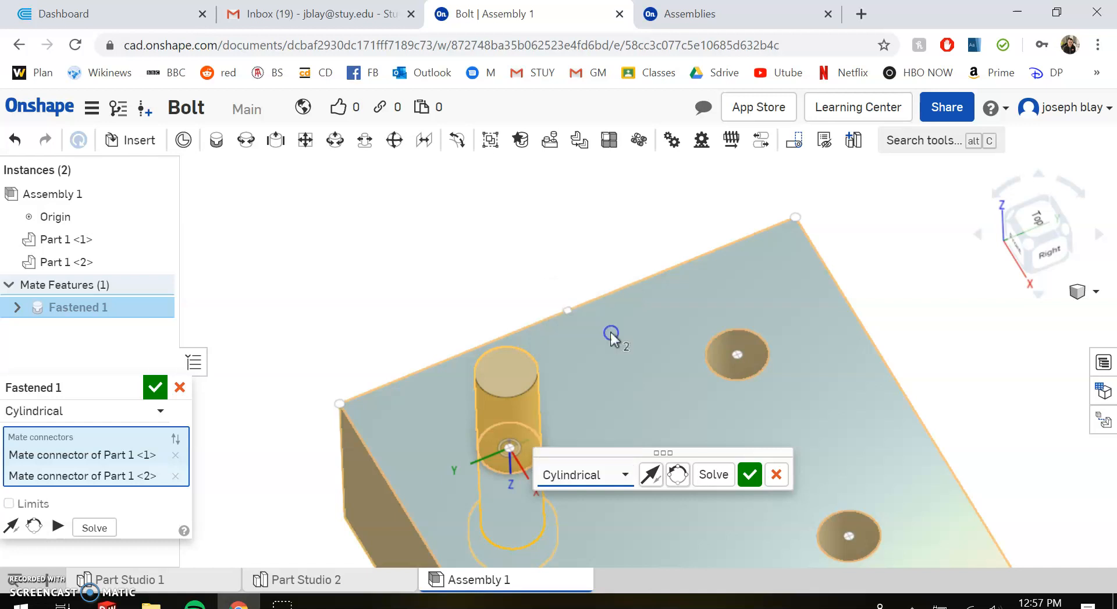
{"action": "left_click", "coordinate": [757, 485]}
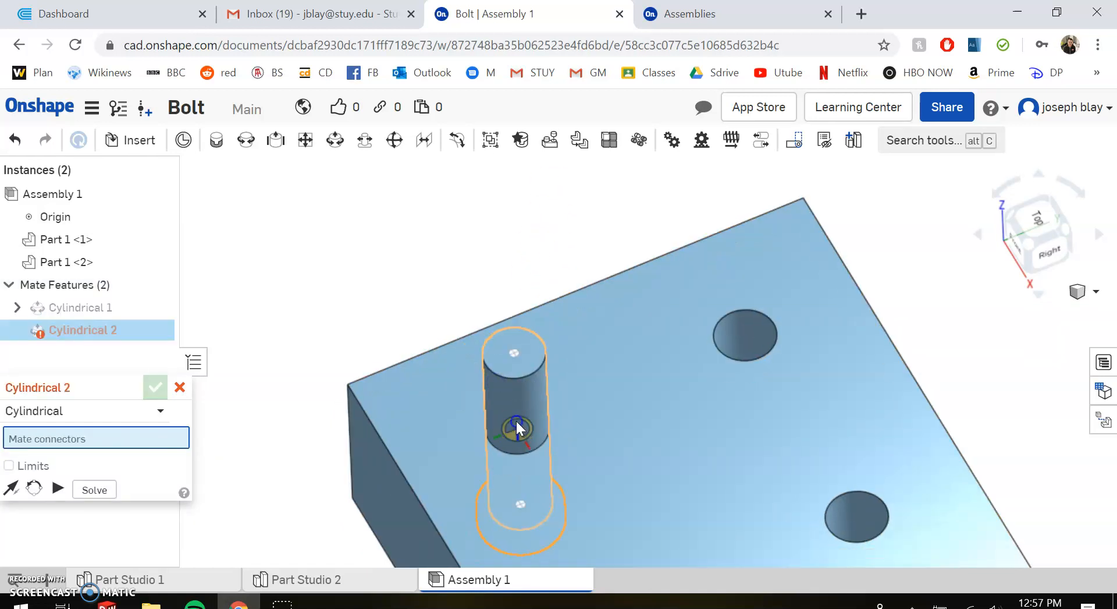
{"action": "left_click", "coordinate": [155, 387]}
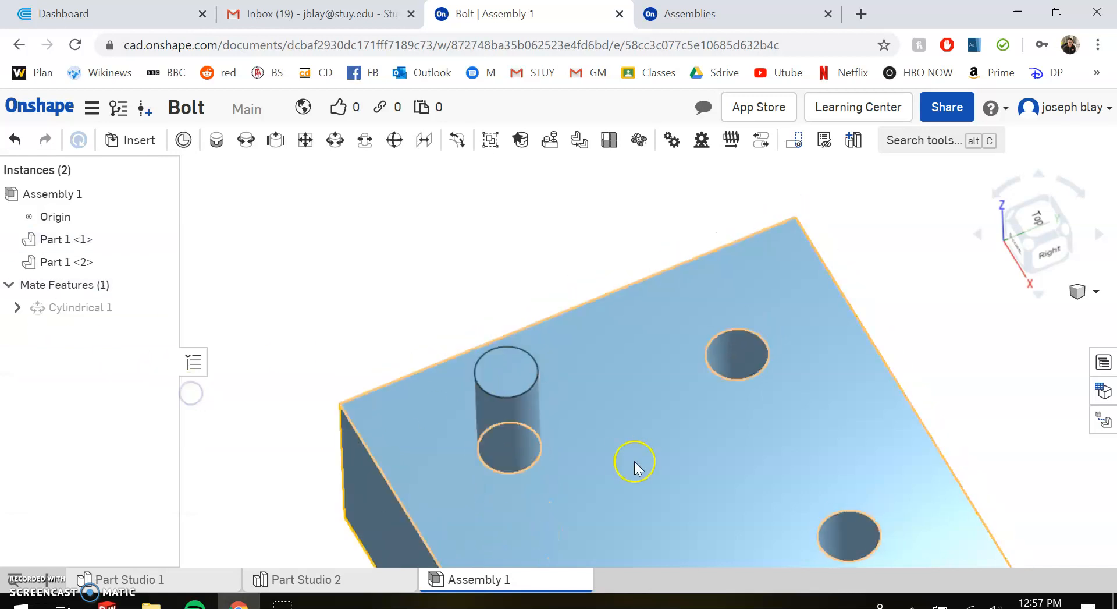
Step: Slide the bolt along its cylindrical mate until its head sits above the plate's top face
{"action": "right_click_drag", "start_coordinate": [522, 430], "coordinate": [564, 352]}
{"action": "left_click_drag", "start_coordinate": [564, 353], "coordinate": [661, 224]}
{"action": "right_click_drag", "start_coordinate": [736, 404], "coordinate": [648, 387]}
Step: Start a mate connecting the plate's corner hole in the top face to the circular edge under the bolt's head
{"action": "key", "text": "m"}
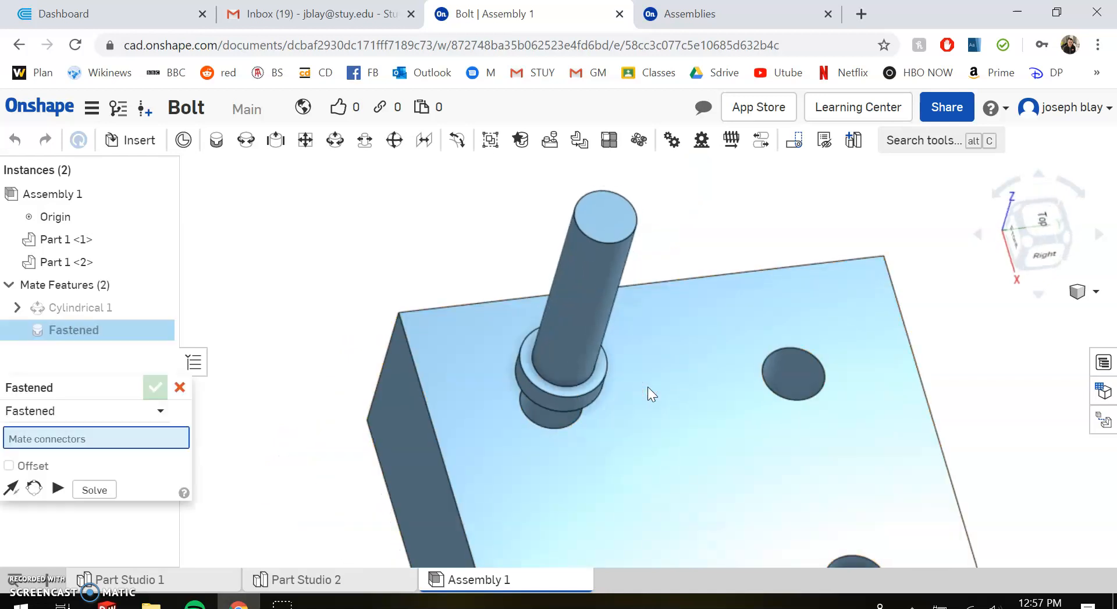
{"action": "scroll", "coordinate": [599, 362], "scroll_direction": "down", "scroll_amount": 2}
{"action": "scroll", "coordinate": [598, 361], "scroll_direction": "up", "scroll_amount": 4}
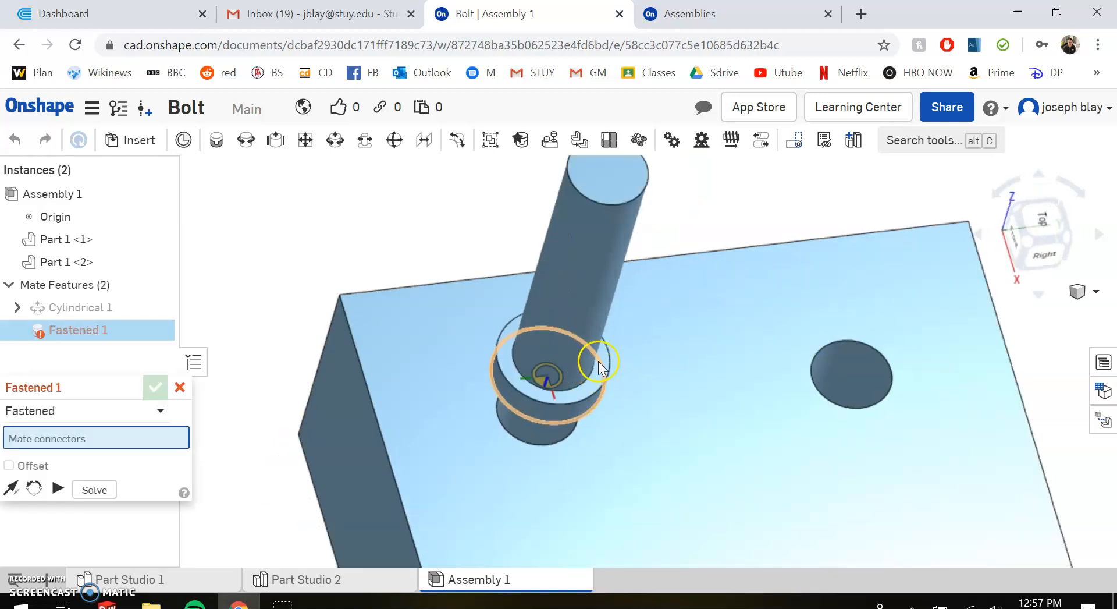
{"action": "scroll", "coordinate": [598, 362], "scroll_direction": "up", "scroll_amount": 4}
{"action": "left_click", "coordinate": [639, 383]}
{"action": "scroll", "coordinate": [653, 379], "scroll_direction": "down", "scroll_amount": 6}
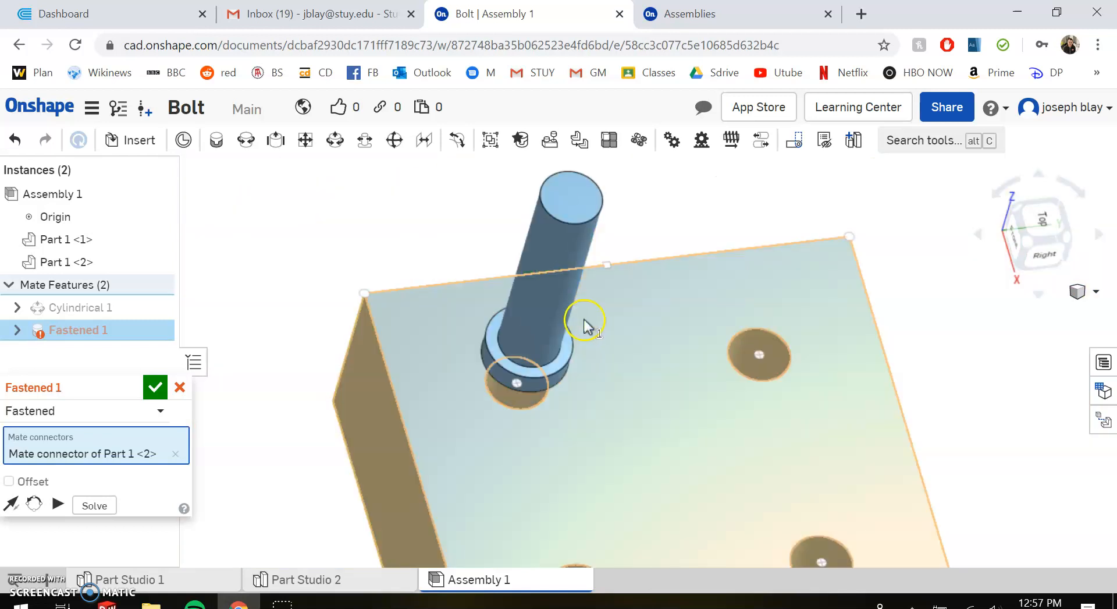
{"action": "left_click", "coordinate": [566, 351]}
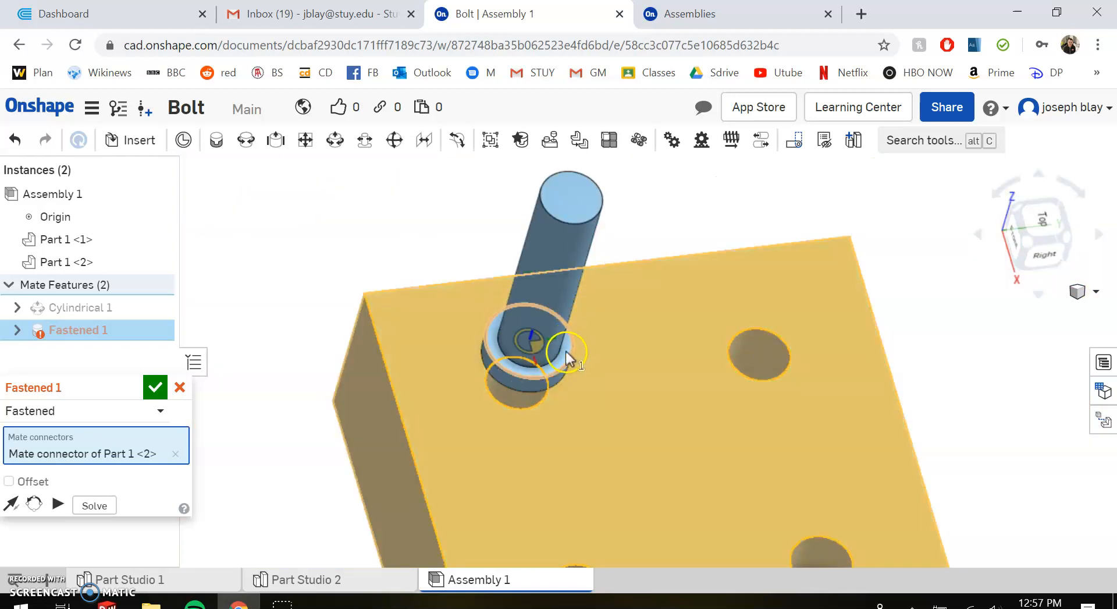
Step: Change the mate between plate and bolt head to Planar, accept it and close the mate dialog
{"action": "left_click", "coordinate": [666, 389]}
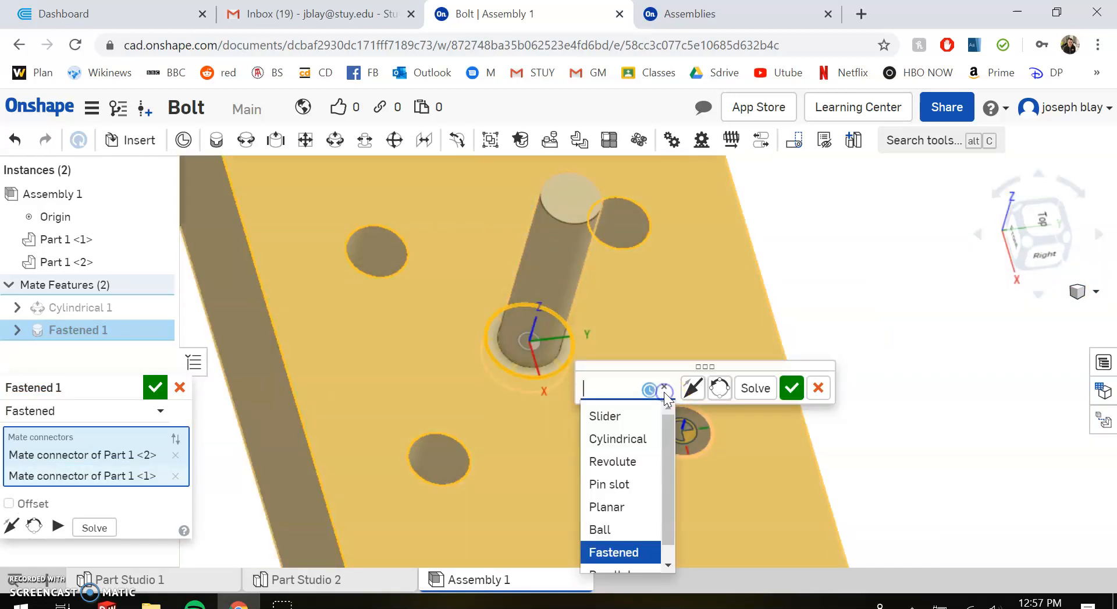
{"action": "scroll", "coordinate": [623, 513], "scroll_direction": "down", "scroll_amount": 1}
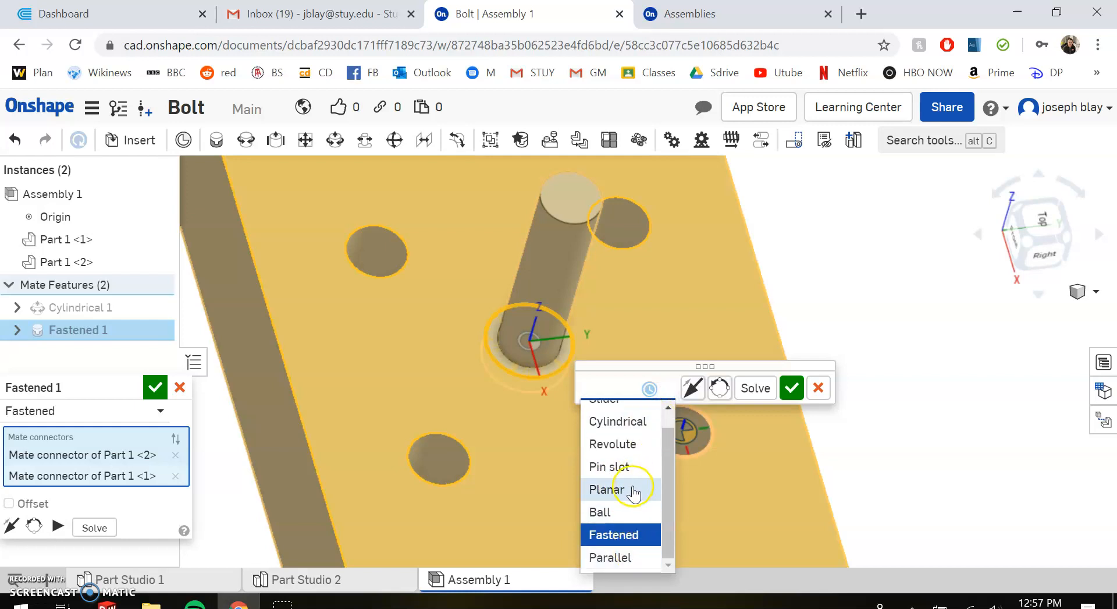
{"action": "left_click", "coordinate": [634, 490]}
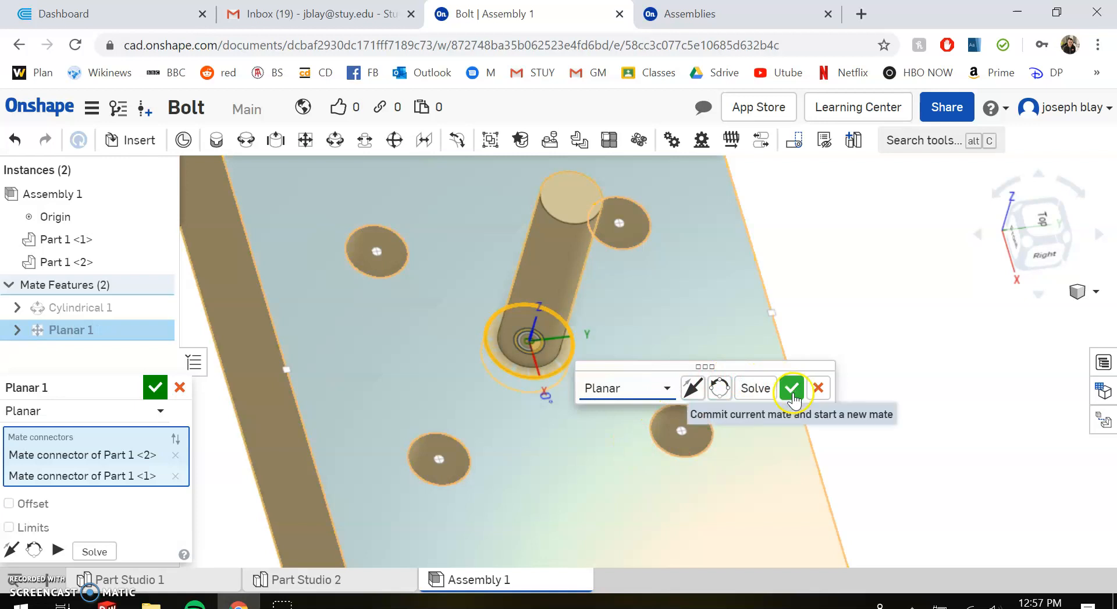
{"action": "left_click", "coordinate": [788, 391]}
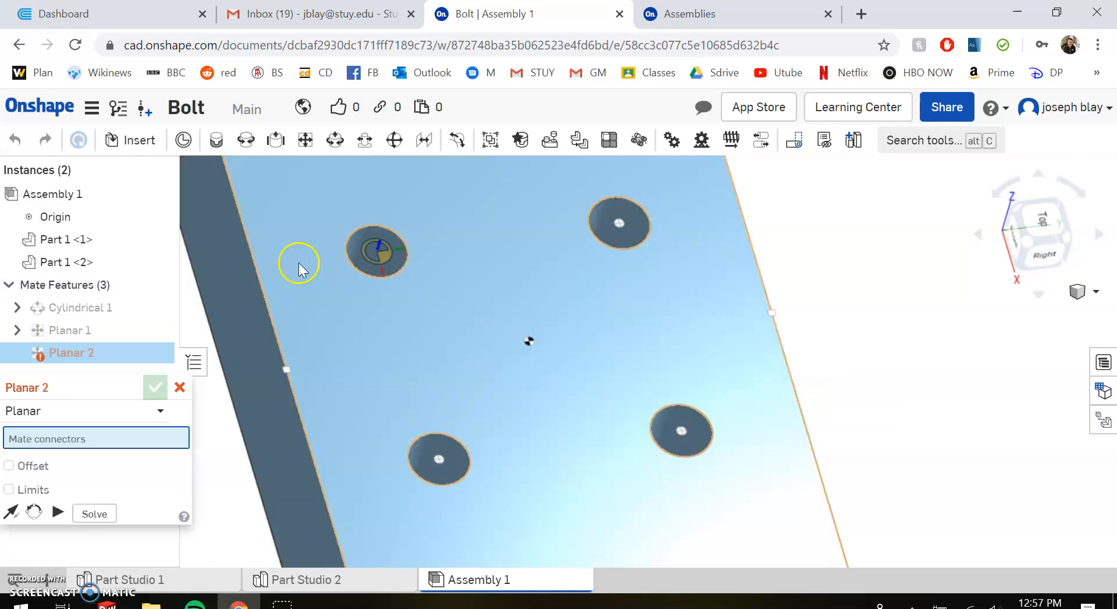
{"action": "scroll", "coordinate": [293, 201], "scroll_direction": "up", "scroll_amount": 3}
{"action": "scroll", "coordinate": [458, 338], "scroll_direction": "down", "scroll_amount": 4}
{"action": "right_click_drag", "start_coordinate": [459, 339], "coordinate": [484, 269]}
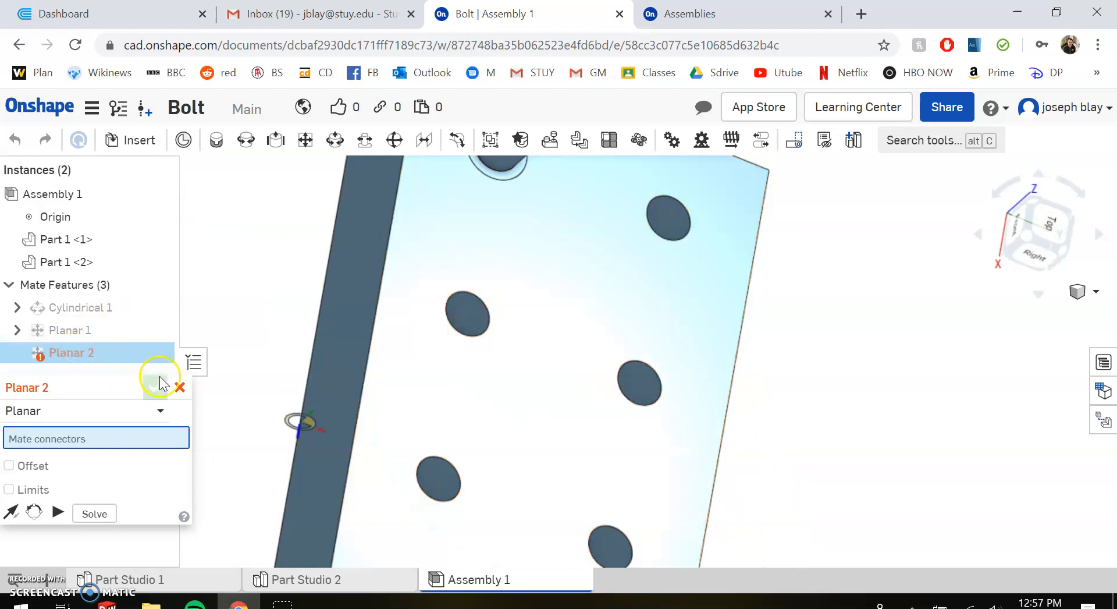
{"action": "left_click", "coordinate": [181, 389]}
Step: Edit the planar mate to flip its primary axis, accept it and try moving the bolt
{"action": "scroll", "coordinate": [461, 217], "scroll_direction": "down", "scroll_amount": 5}
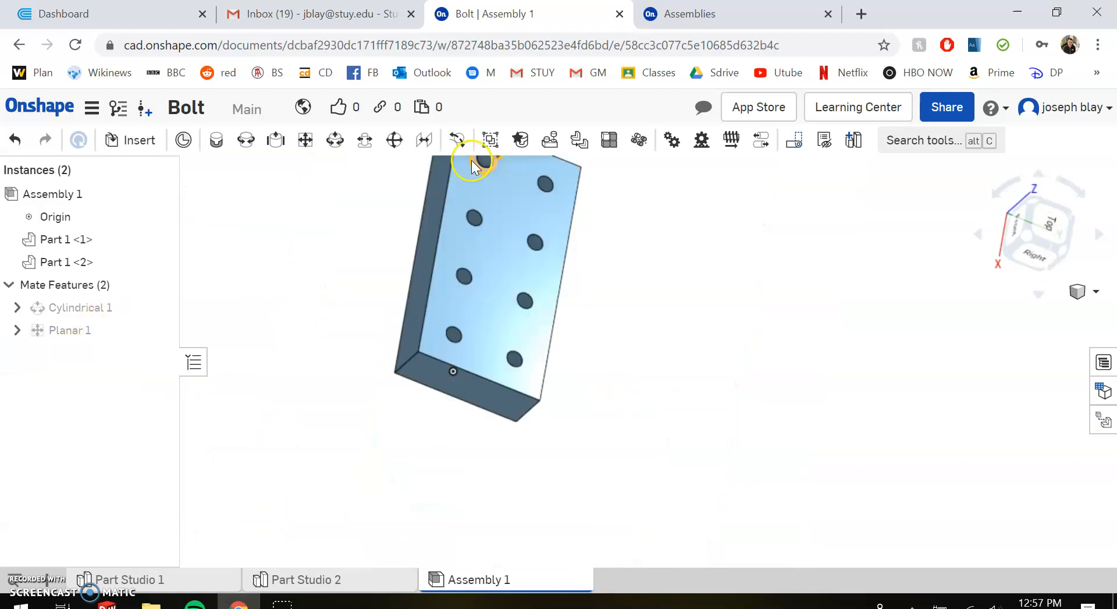
{"action": "right_click_drag", "start_coordinate": [476, 170], "coordinate": [574, 354]}
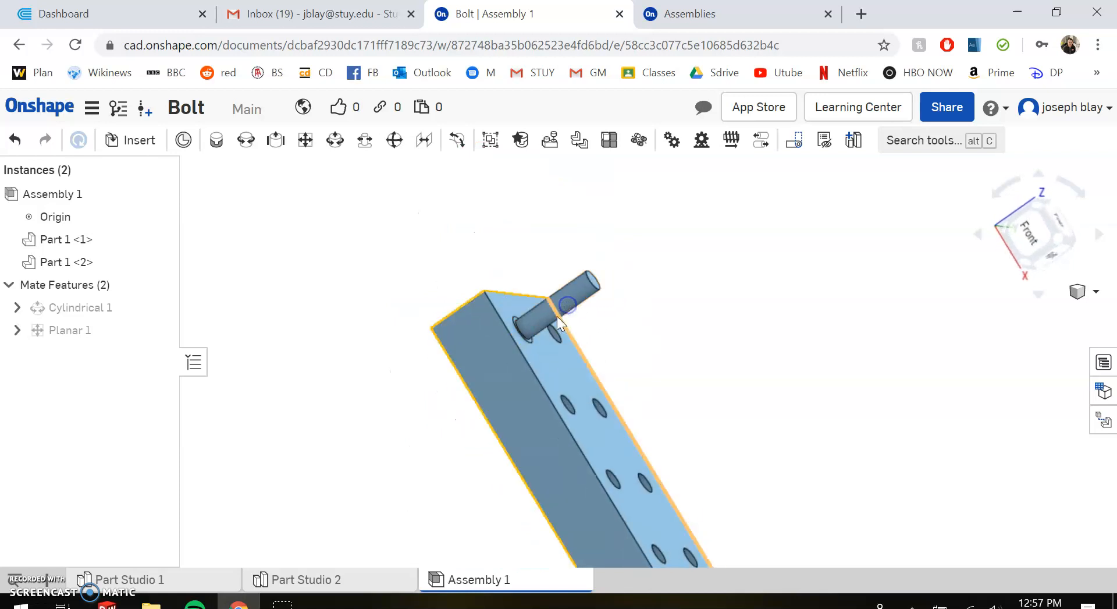
{"action": "double_click", "coordinate": [114, 332]}
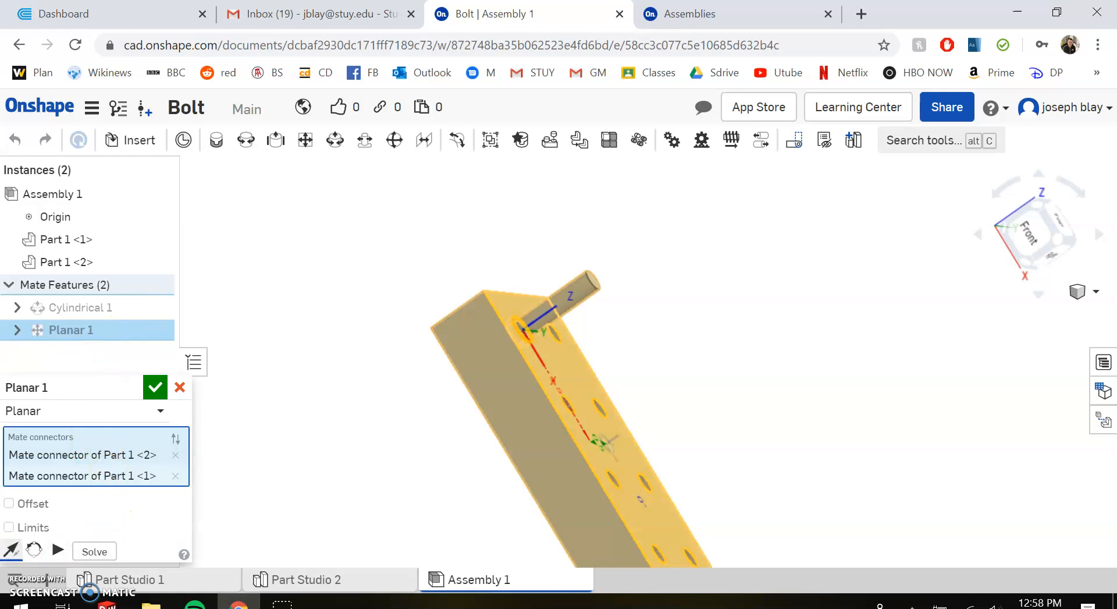
{"action": "left_click", "coordinate": [12, 550]}
{"action": "mouse_move", "coordinate": [658, 304]}
{"action": "right_mouse_down"}
{"action": "mouse_move", "coordinate": [733, 292]}
{"action": "mouse_move", "coordinate": [652, 305]}
{"action": "right_mouse_up"}
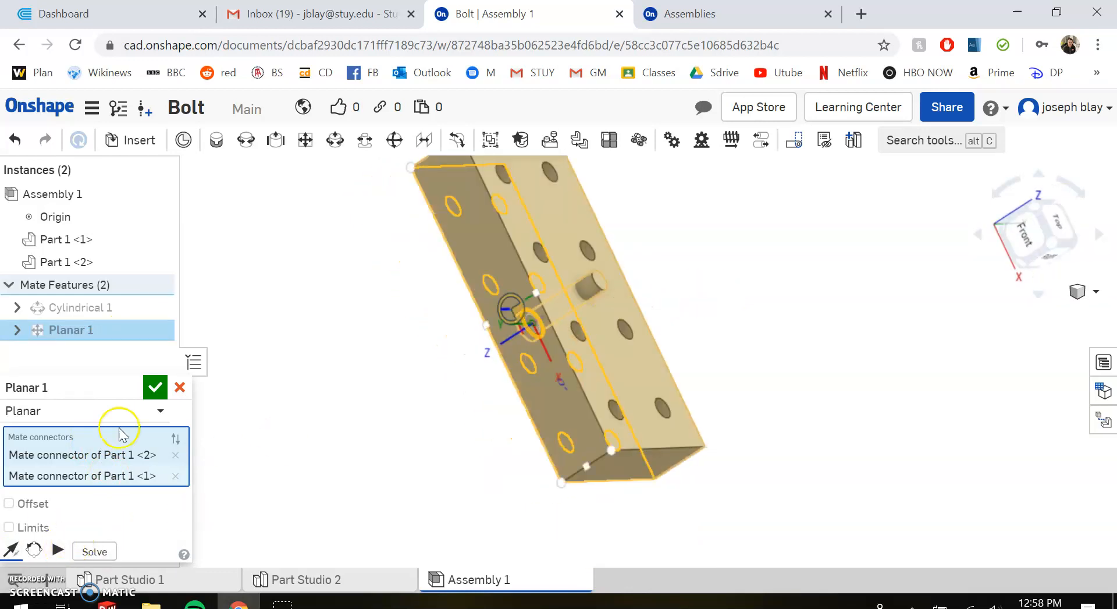
{"action": "left_click", "coordinate": [155, 387]}
{"action": "right_click_drag", "start_coordinate": [630, 302], "coordinate": [668, 337]}
{"action": "left_click", "coordinate": [585, 331]}
{"action": "left_click_drag", "start_coordinate": [585, 329], "coordinate": [586, 324]}
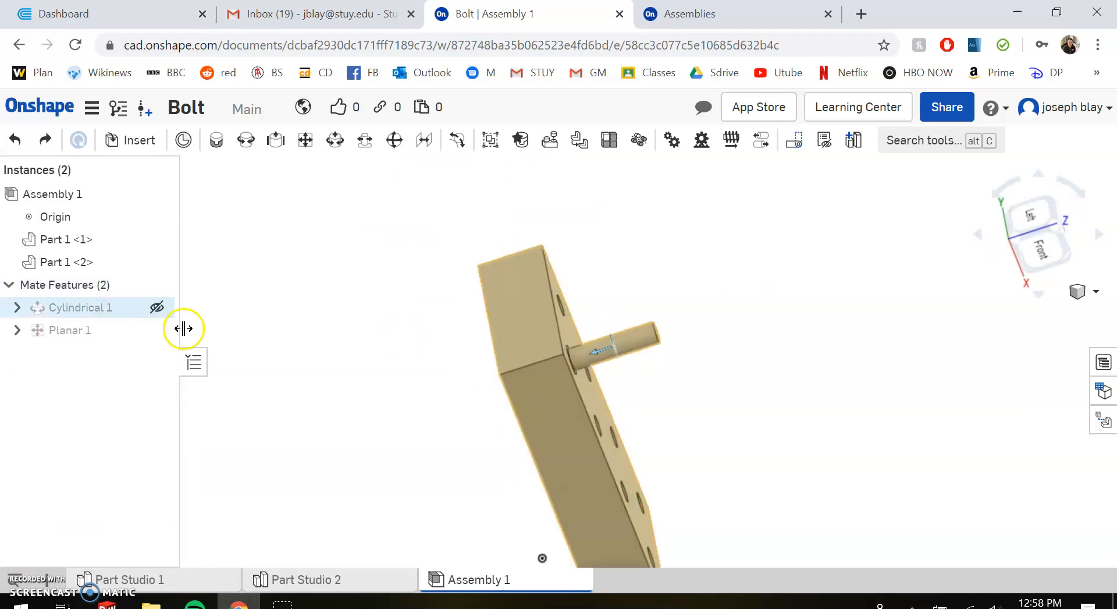
Step: Edit the cylindrical mate to flip its primary axis direction and accept the change
{"action": "left_click", "coordinate": [118, 311]}
{"action": "right_click", "coordinate": [118, 311]}
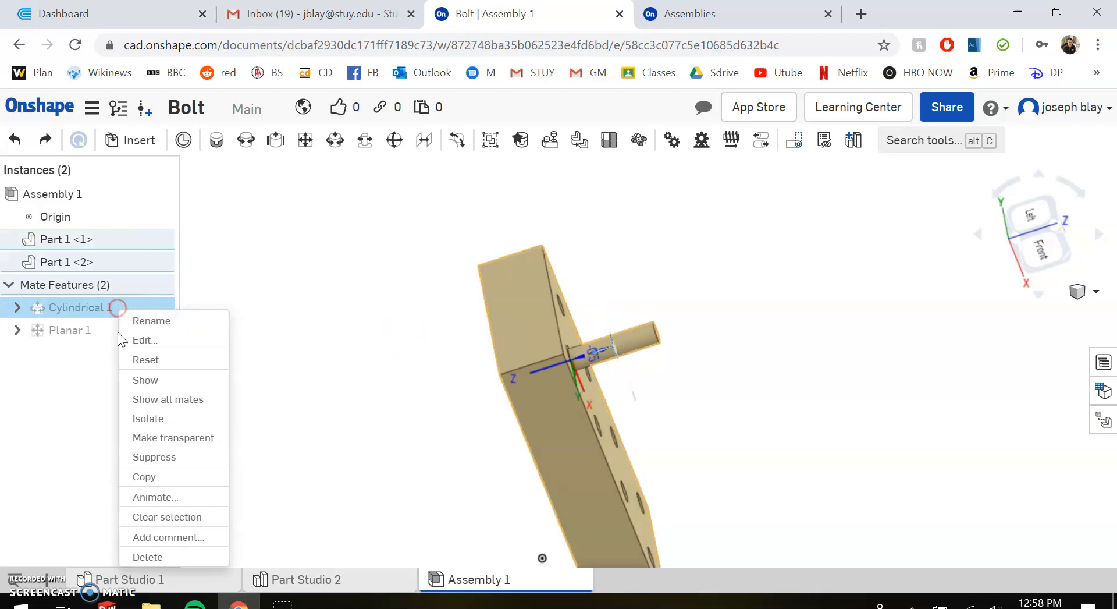
{"action": "left_click", "coordinate": [156, 344]}
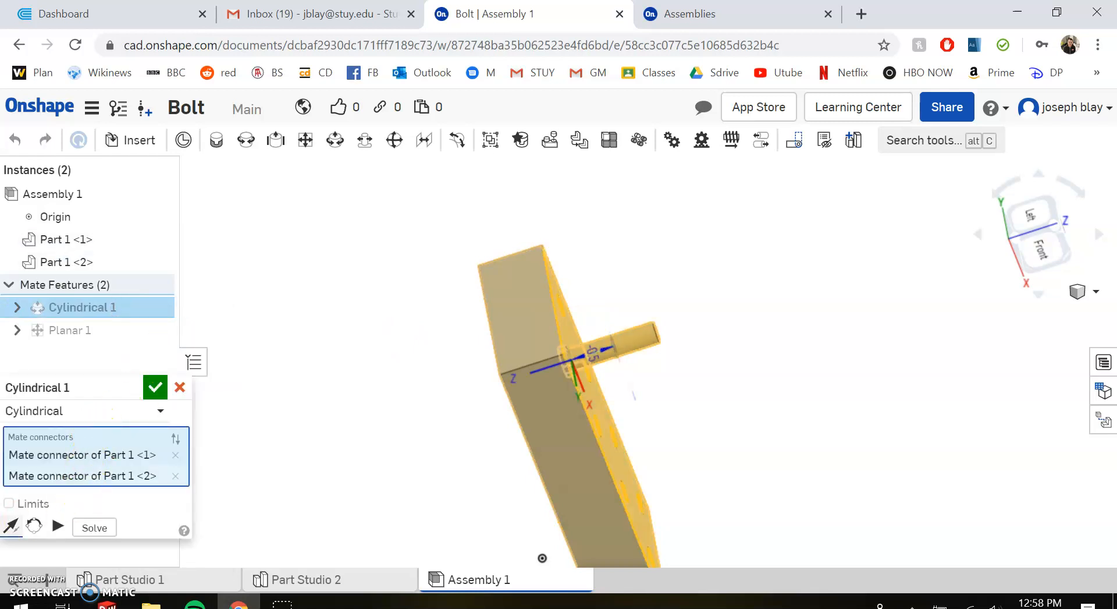
{"action": "left_click", "coordinate": [11, 525]}
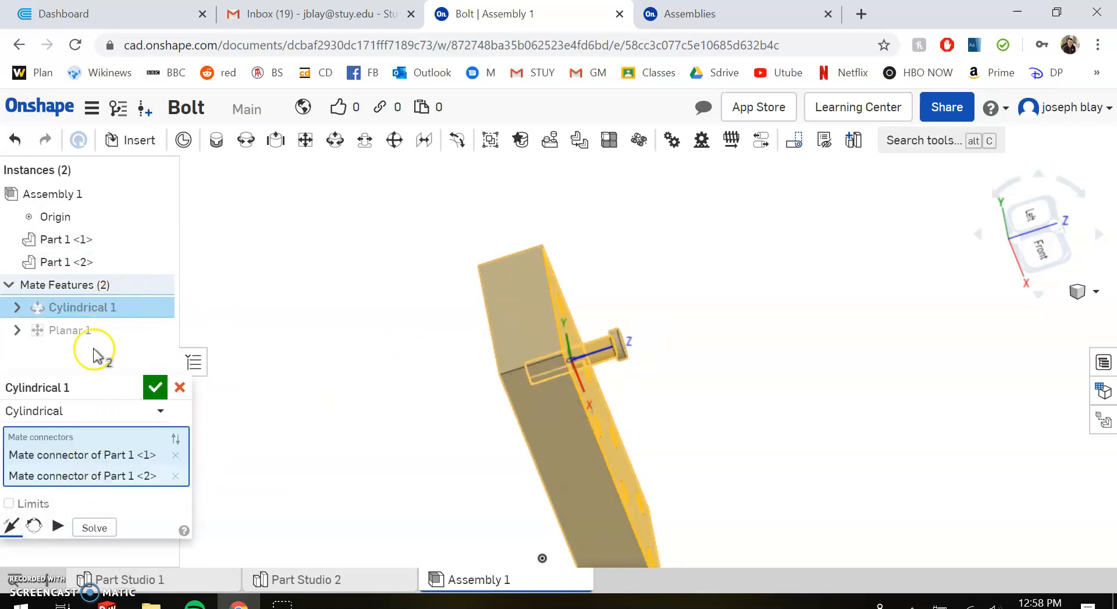
{"action": "left_click", "coordinate": [153, 388]}
{"action": "left_click", "coordinate": [620, 346]}
{"action": "left_click", "coordinate": [807, 424]}
{"action": "right_click_drag", "start_coordinate": [806, 425], "coordinate": [675, 386]}
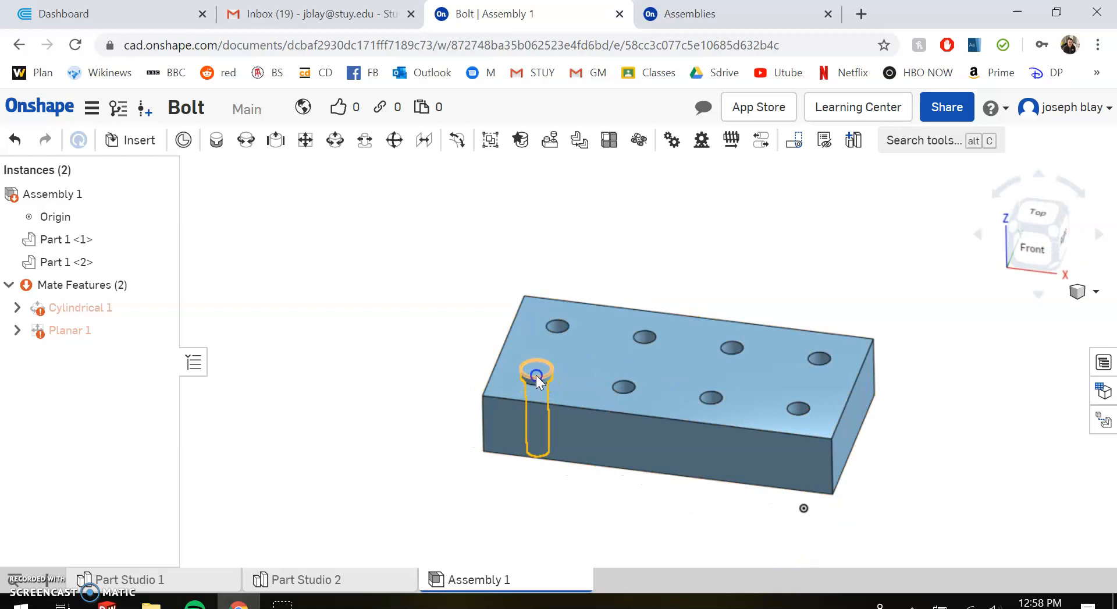
Step: Reverse the planar mate's alignment to suit the flipped bolt, and accept the edit
{"action": "left_click", "coordinate": [88, 330]}
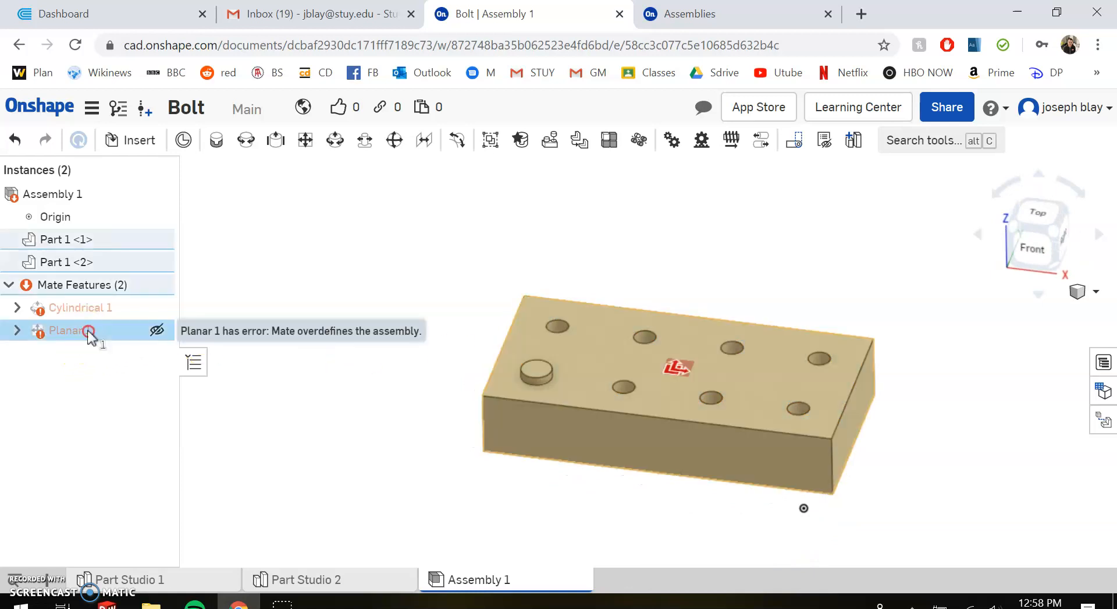
{"action": "right_click", "coordinate": [89, 330]}
{"action": "left_click", "coordinate": [91, 363]}
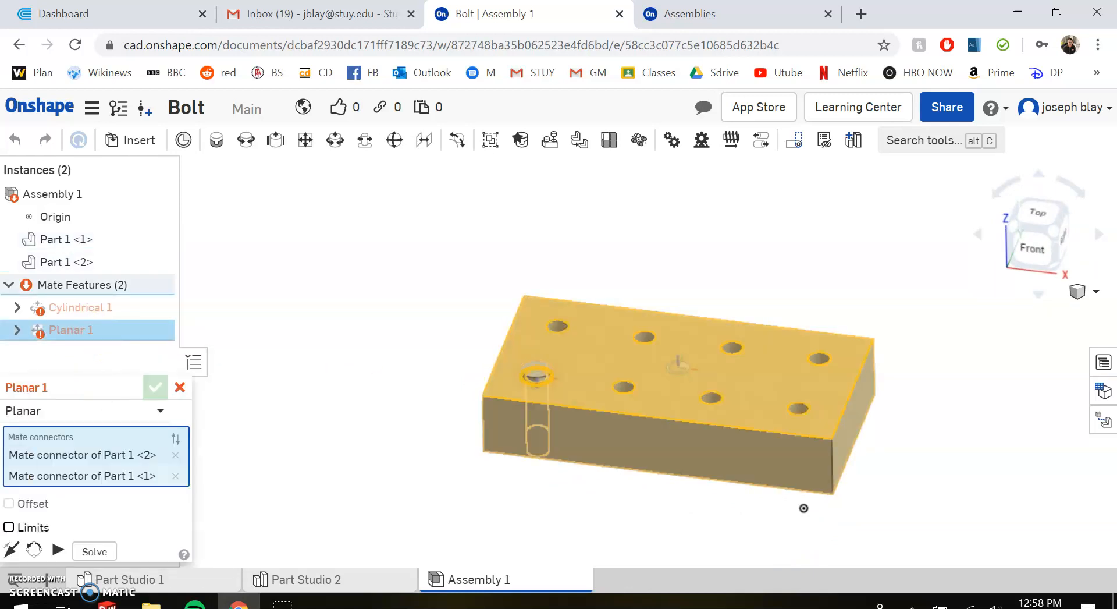
{"action": "left_click", "coordinate": [158, 393]}
{"action": "left_click", "coordinate": [474, 391]}
{"action": "right_click_drag", "start_coordinate": [468, 372], "coordinate": [383, 397]}
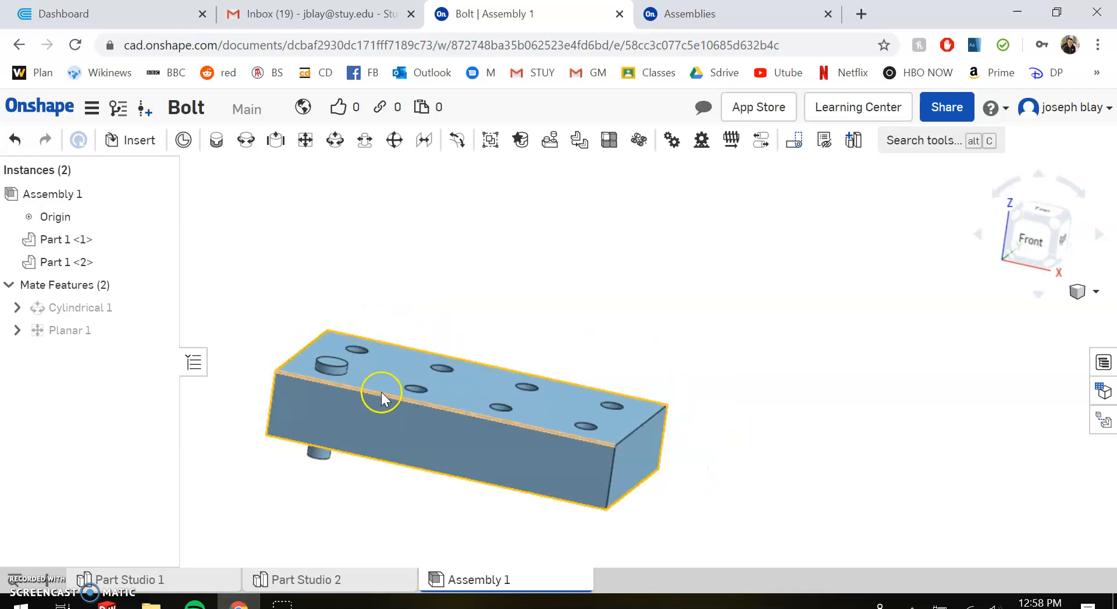
{"action": "left_click", "coordinate": [513, 317]}
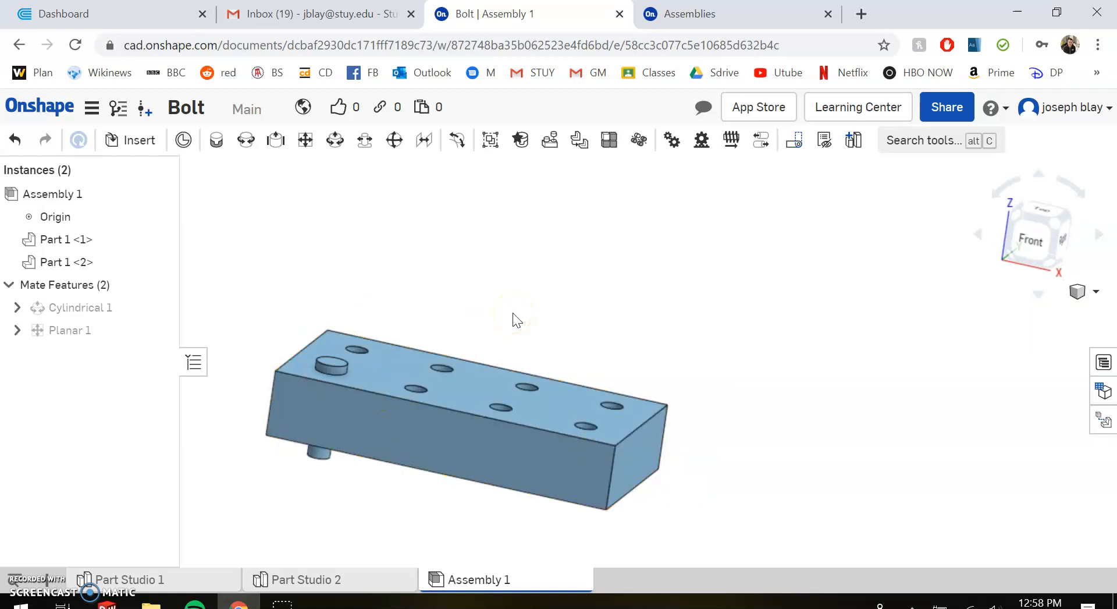
Step: Undo the mate edits along with the planar and cylindrical mates to separate the bolt from the plate
{"action": "key", "text": "ctrl+z"}
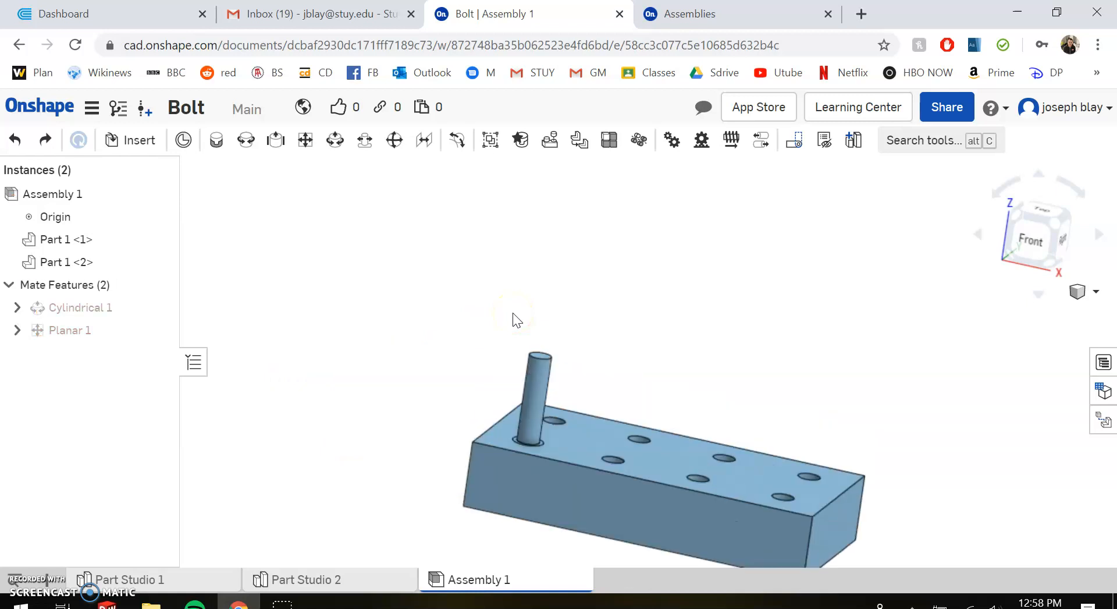
{"action": "key", "text": "ctrl+z"}
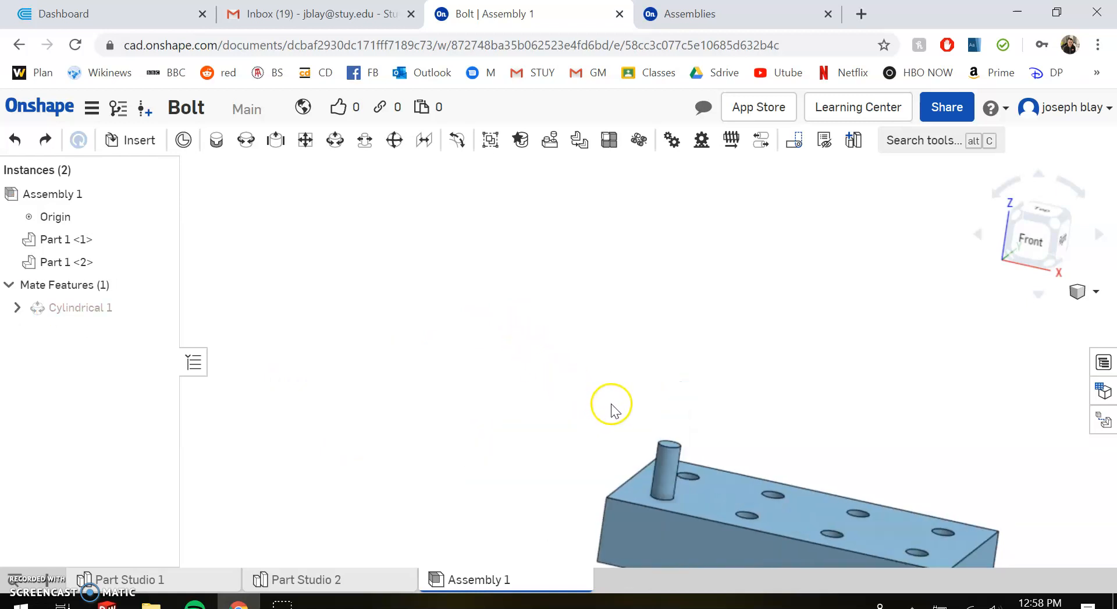
{"action": "key", "text": "ctrl+z"}
{"action": "key", "text": "ctrl+z"}
{"action": "right_click_drag", "start_coordinate": [788, 439], "coordinate": [718, 510]}
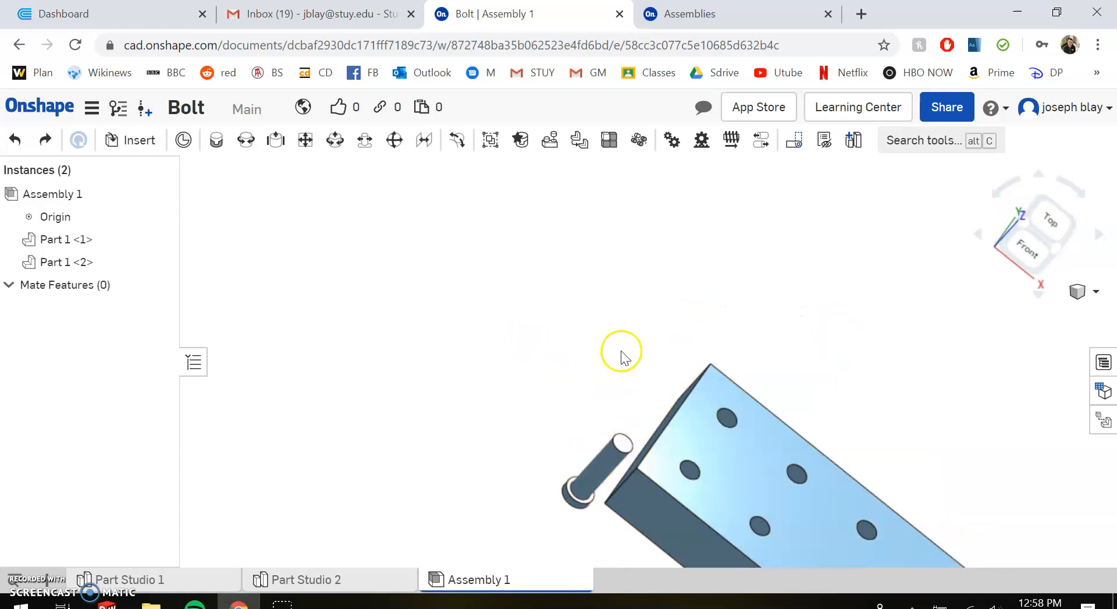
Step: Fasten the circular edge under the bolt's head to the plate's corner hole in the top face
{"action": "key", "text": "f"}
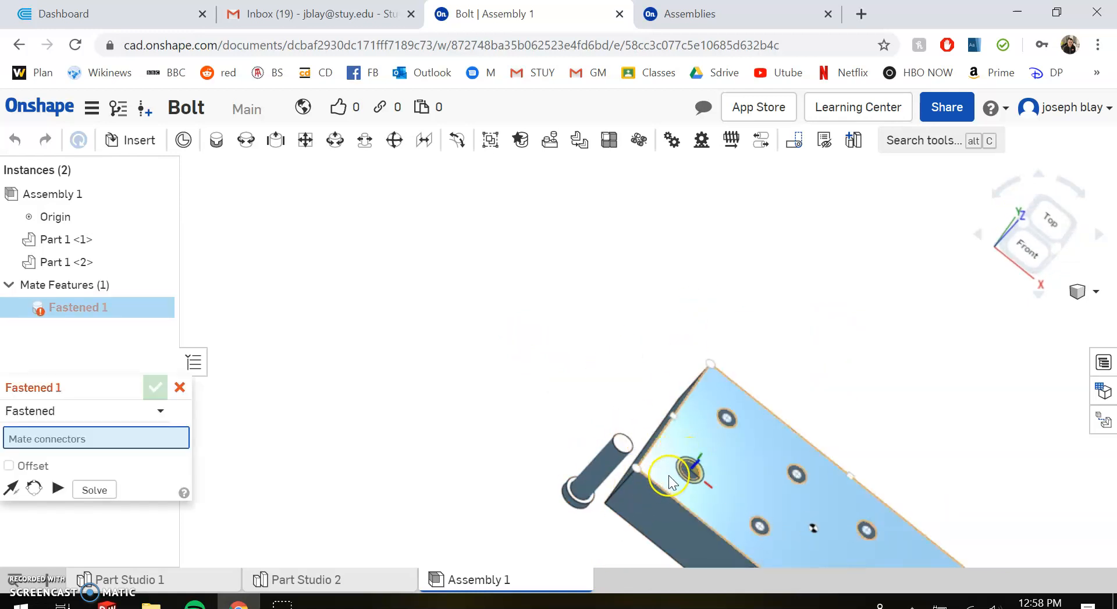
{"action": "scroll", "coordinate": [585, 493], "scroll_direction": "up", "scroll_amount": 5}
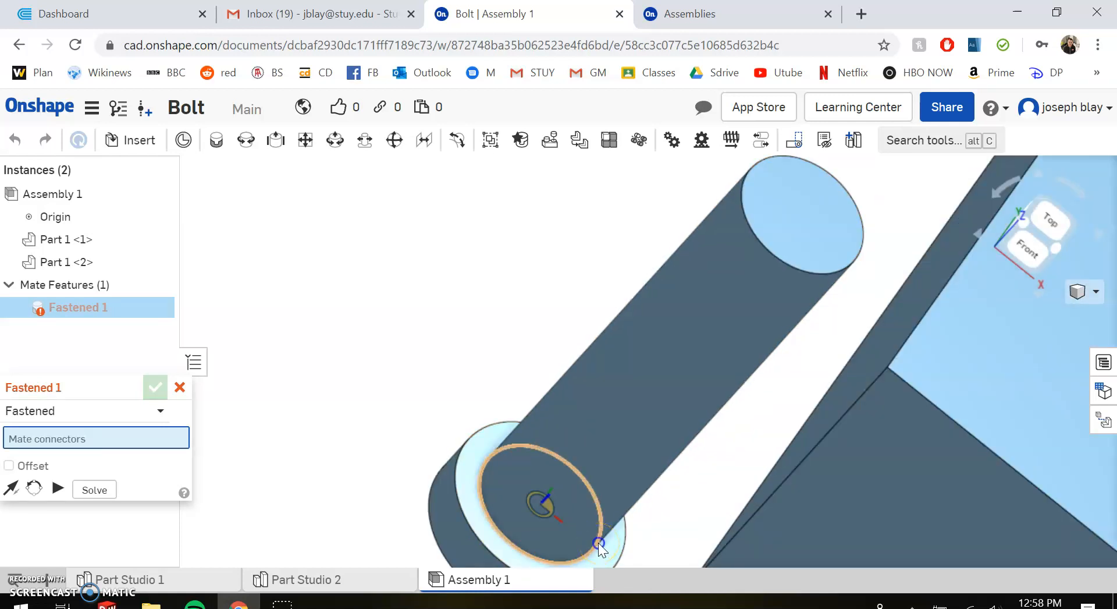
{"action": "left_click", "coordinate": [598, 542]}
{"action": "scroll", "coordinate": [949, 374], "scroll_direction": "up", "scroll_amount": 3}
{"action": "scroll", "coordinate": [969, 370], "scroll_direction": "down", "scroll_amount": 10}
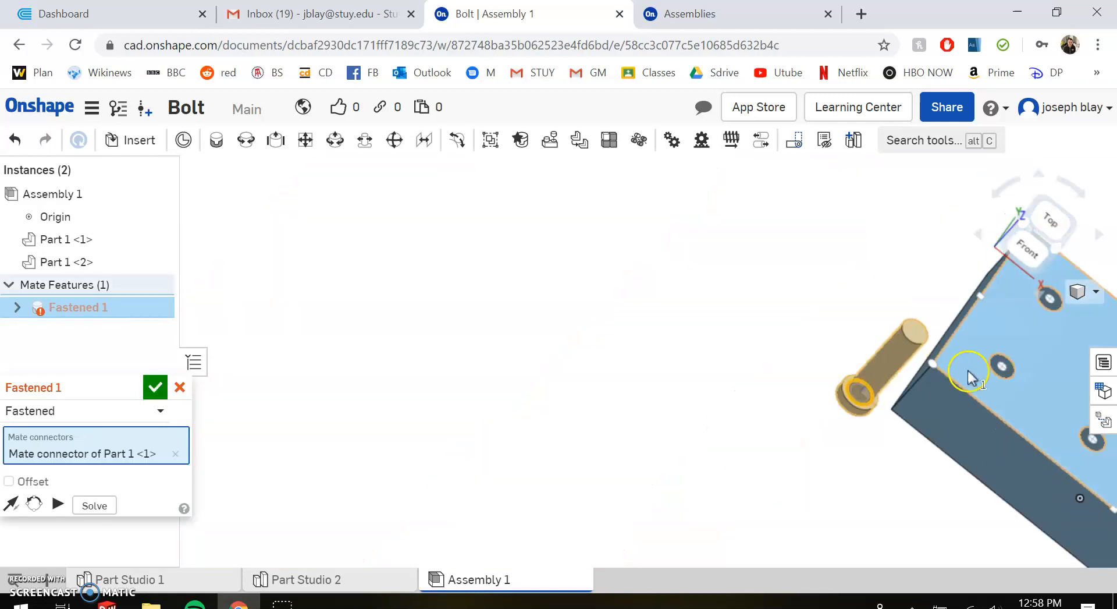
{"action": "left_click", "coordinate": [1005, 377]}
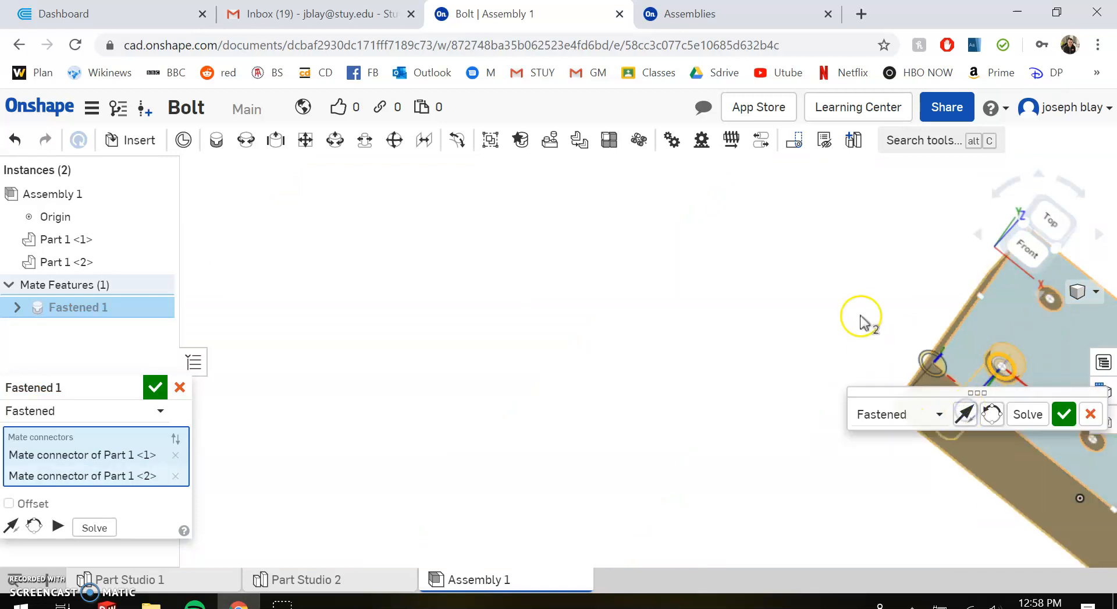
{"action": "left_click", "coordinate": [1064, 414]}
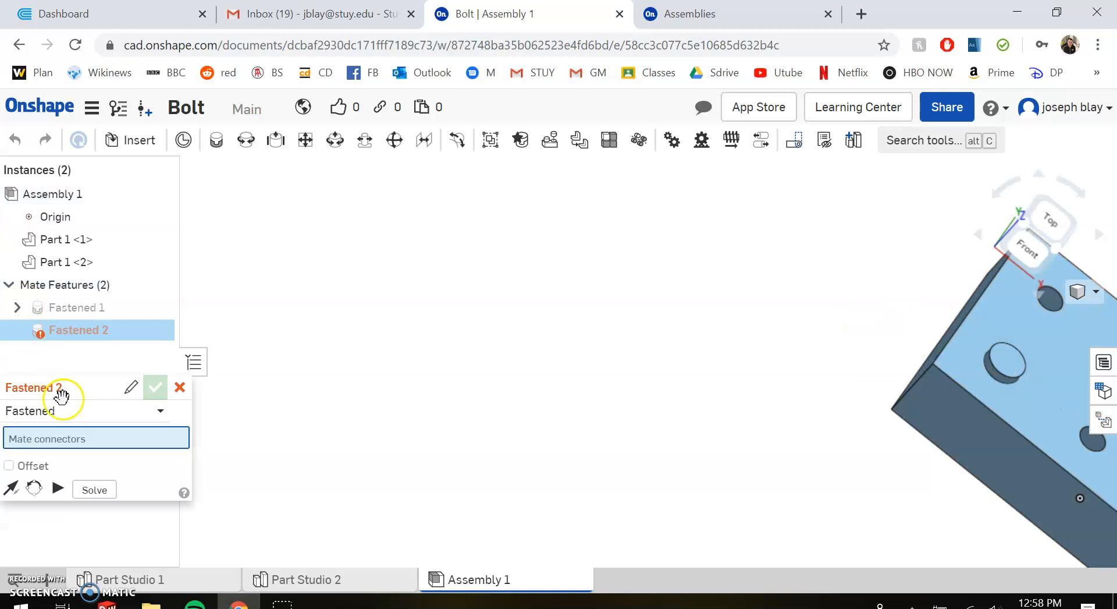
{"action": "left_click", "coordinate": [179, 387]}
Step: Test the fastened mate by trying to move the seated bolt by its head
{"action": "middle_click_drag", "start_coordinate": [1030, 337], "coordinate": [360, 299]}
{"action": "right_click_drag", "start_coordinate": [363, 300], "coordinate": [401, 300]}
{"action": "left_click_drag", "start_coordinate": [341, 314], "coordinate": [562, 271]}
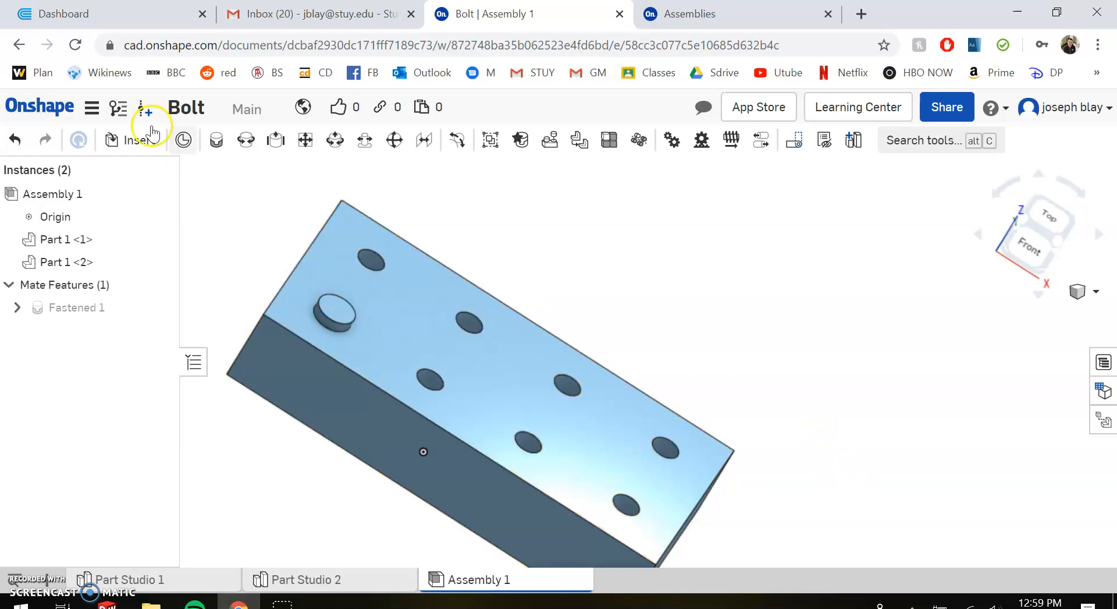
Step: Insert a second bolt from Part Studio 1 and place it beside the plate
{"action": "left_click", "coordinate": [135, 140]}
{"action": "left_click", "coordinate": [292, 391]}
{"action": "left_click", "coordinate": [799, 378]}
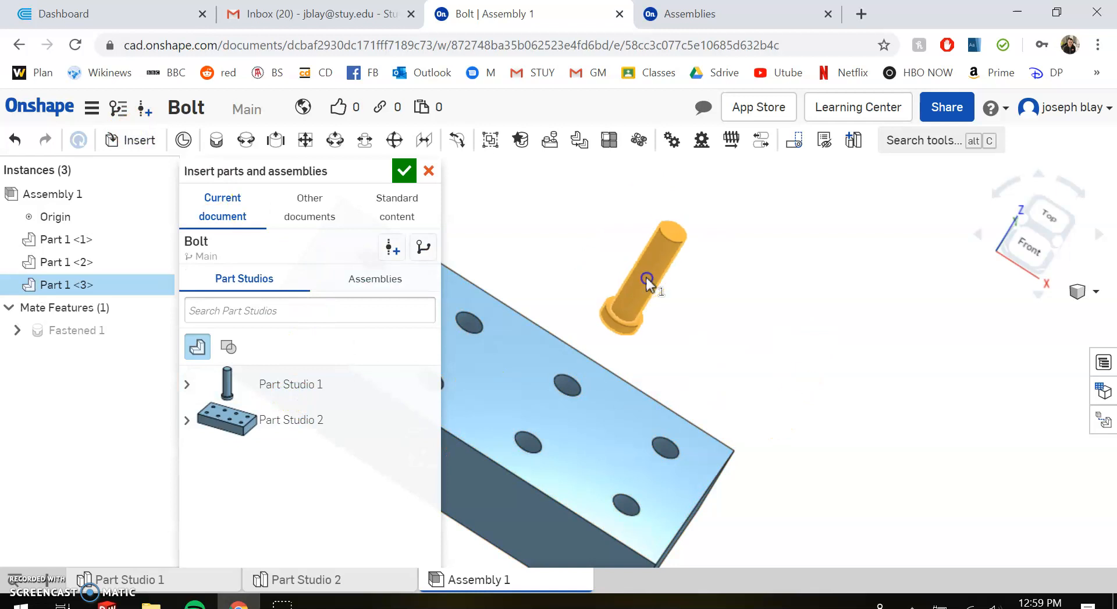
{"action": "left_click", "coordinate": [647, 279]}
{"action": "left_click", "coordinate": [404, 170]}
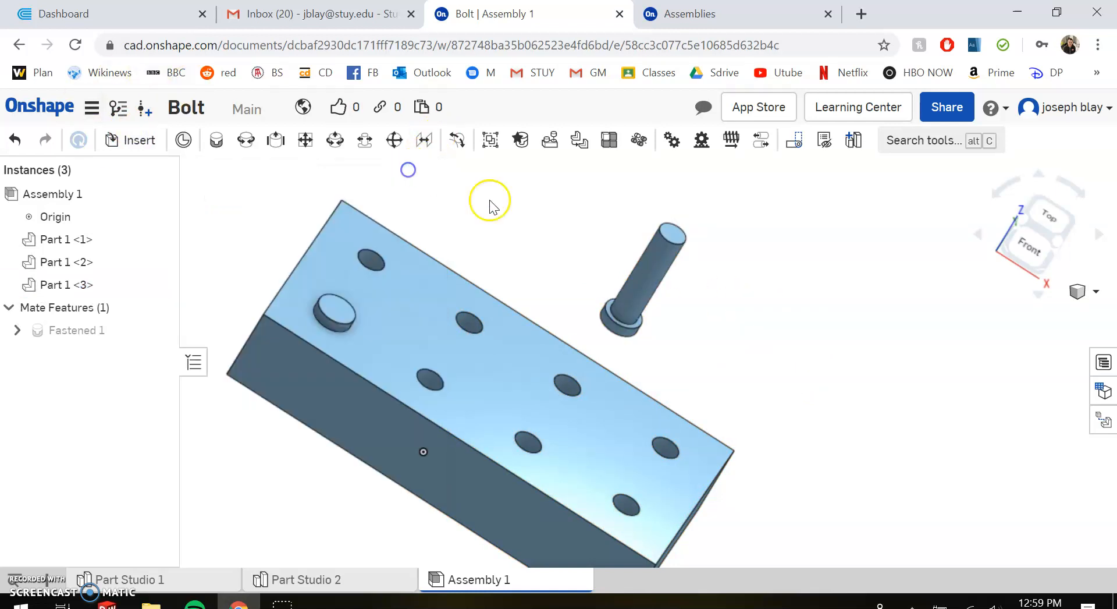
Step: Fasten the second bolt's head edge to the other corner hole beside the seated bolt, flipping the primary axis
{"action": "key", "text": "f"}
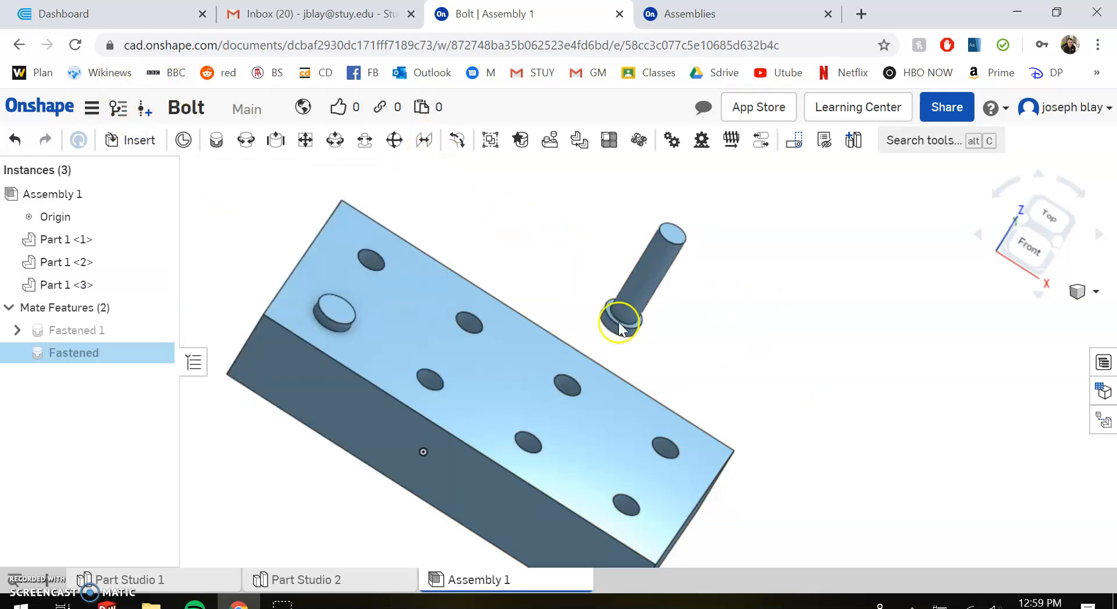
{"action": "left_click", "coordinate": [378, 271]}
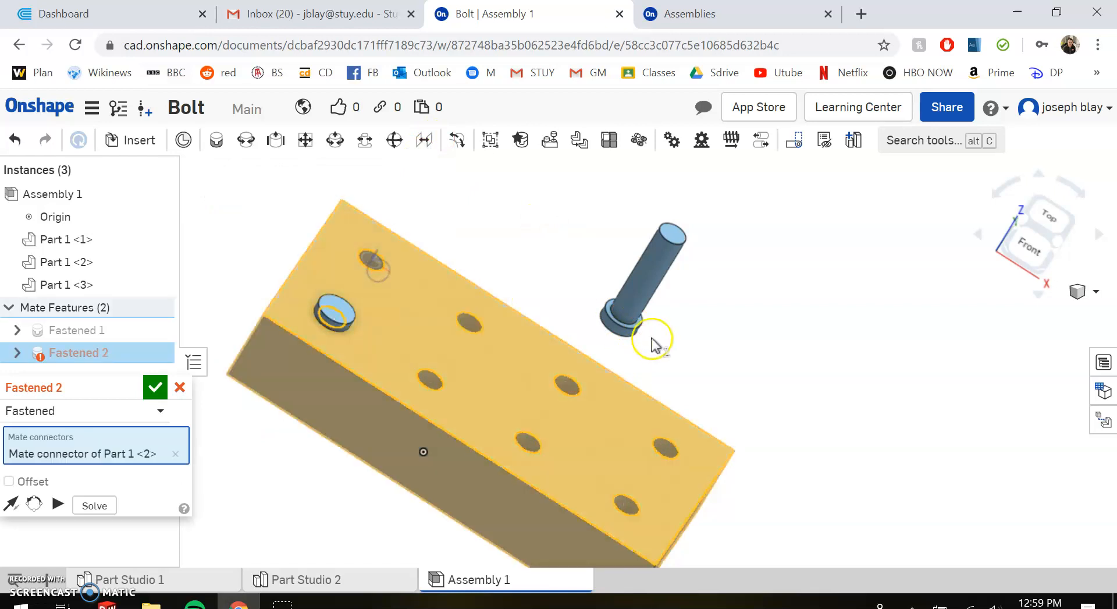
{"action": "left_click", "coordinate": [630, 323]}
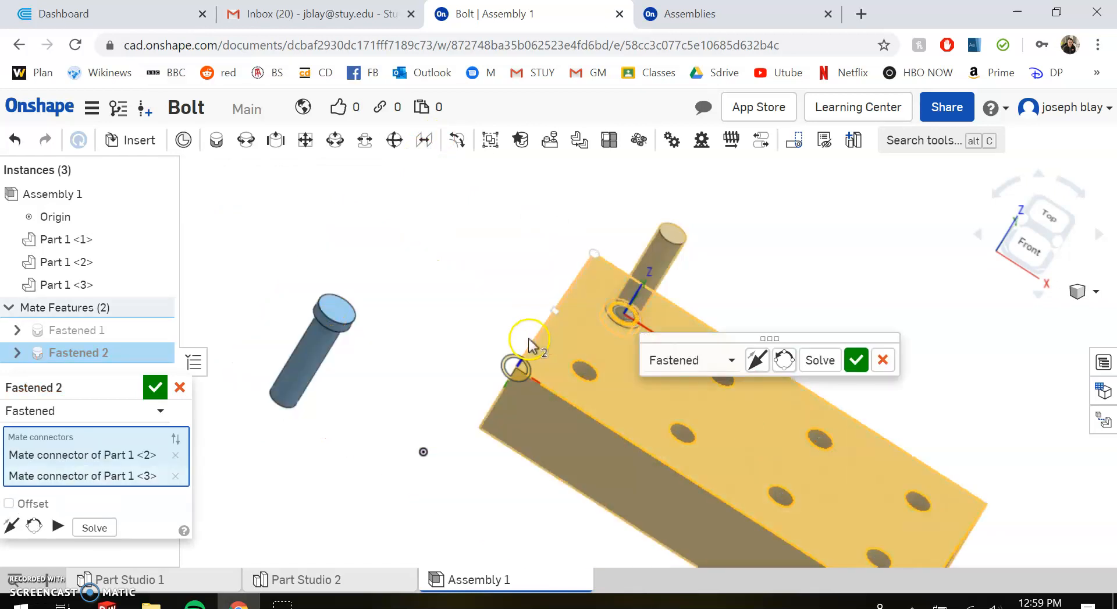
{"action": "left_click", "coordinate": [758, 359]}
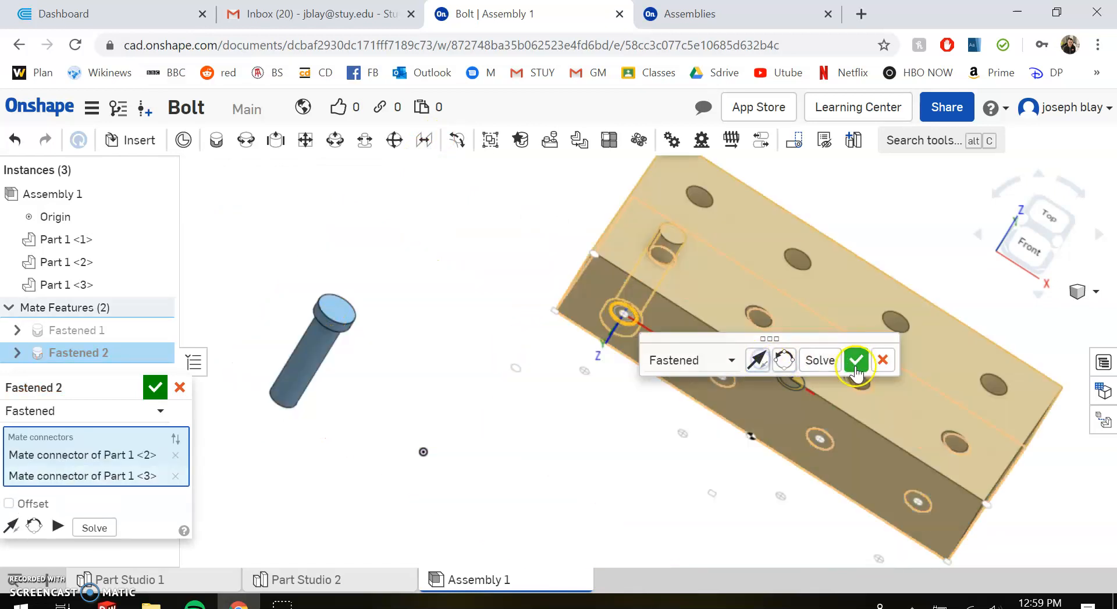
{"action": "left_click", "coordinate": [857, 360]}
{"action": "right_click_drag", "start_coordinate": [731, 324], "coordinate": [509, 296]}
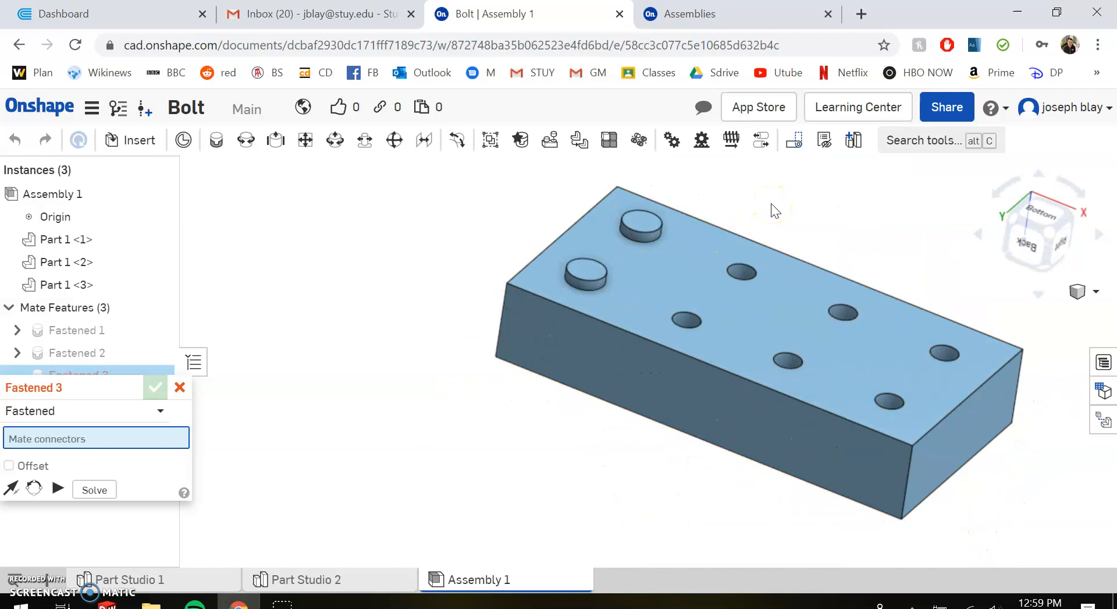
{"action": "key", "text": "Return"}
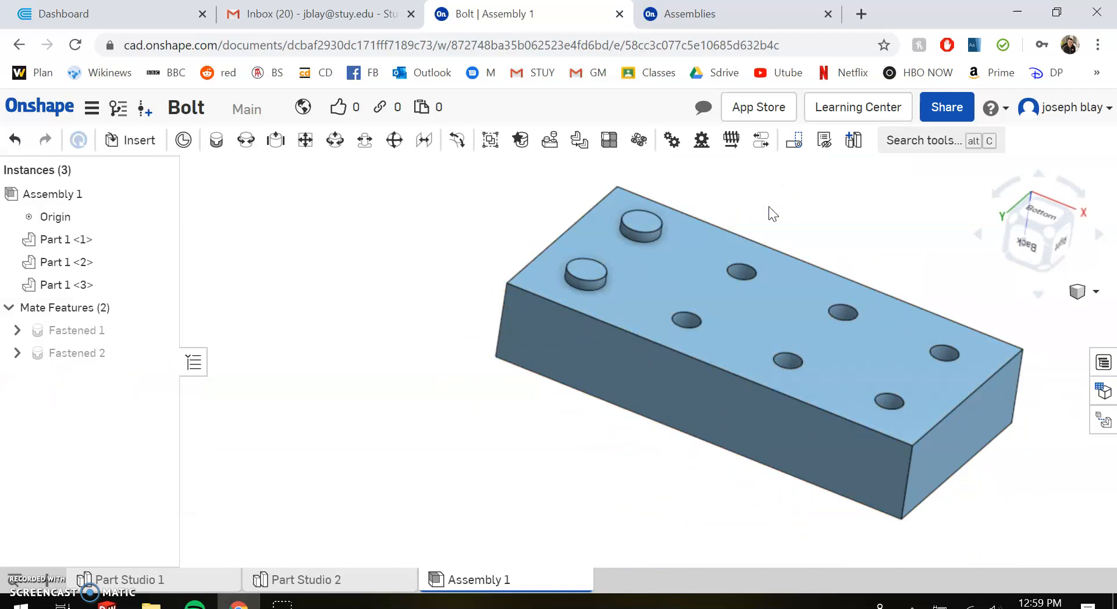
Step: Undo the second bolt's fastened mate and its insertion, leaving only the first bolt in the plate
{"action": "key", "text": "ctrl+z"}
{"action": "key", "text": "ctrl+z"}
{"action": "right_click_drag", "start_coordinate": [769, 206], "coordinate": [512, 345]}
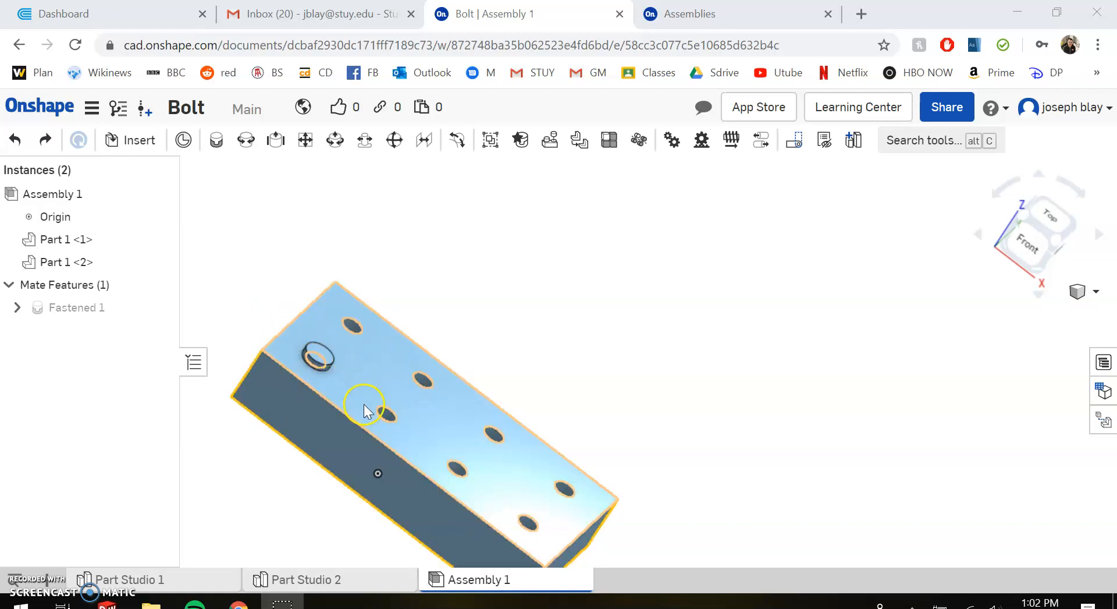
Step: Find the assembly linear pattern tool and pattern the seated bolt along the plate's long top edge at 1 in spacing
{"action": "left_click", "coordinate": [900, 144]}
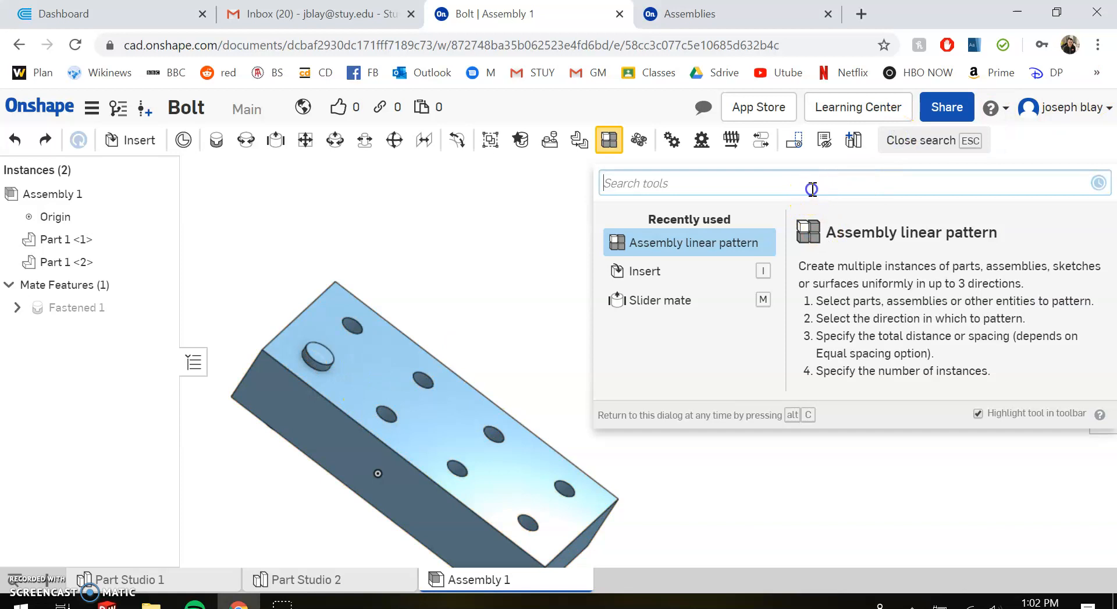
{"action": "type", "text": "pattern"}
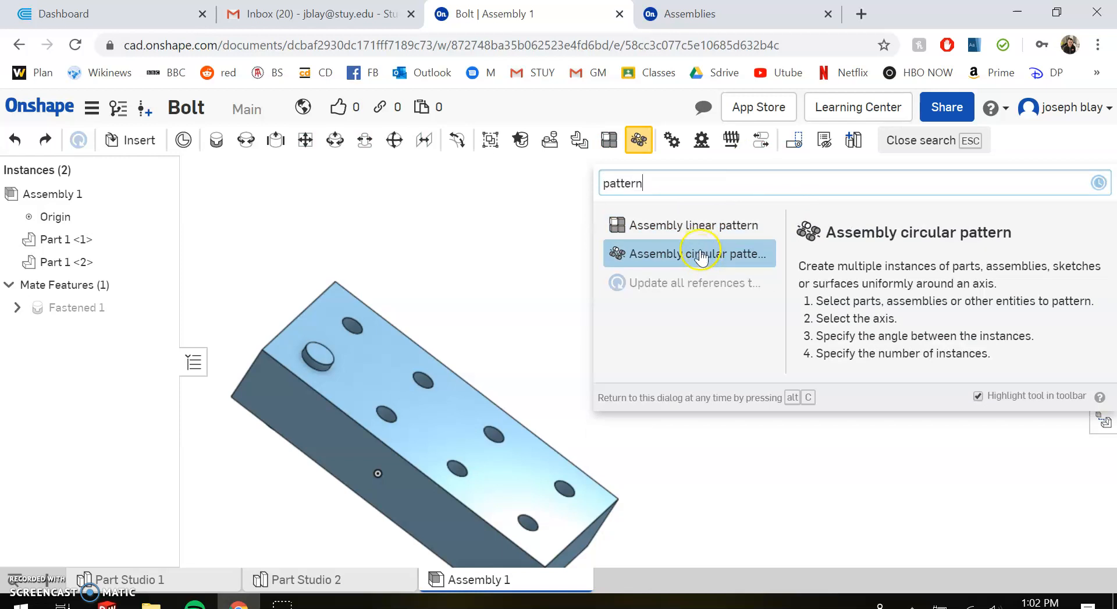
{"action": "left_click", "coordinate": [707, 224]}
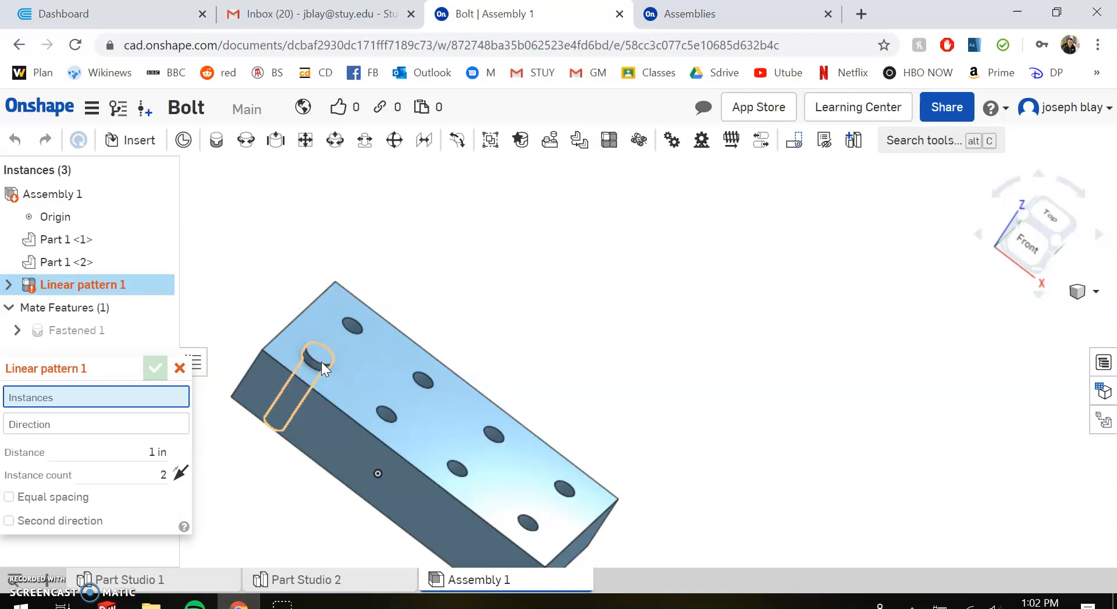
{"action": "left_click", "coordinate": [321, 362]}
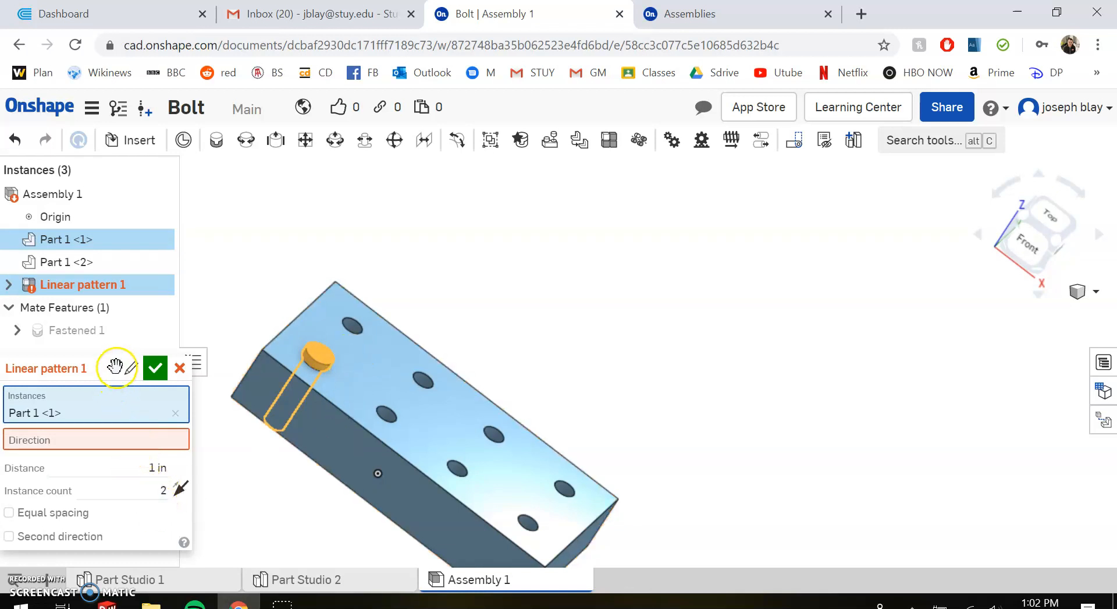
{"action": "left_click_drag", "start_coordinate": [115, 368], "coordinate": [97, 418]}
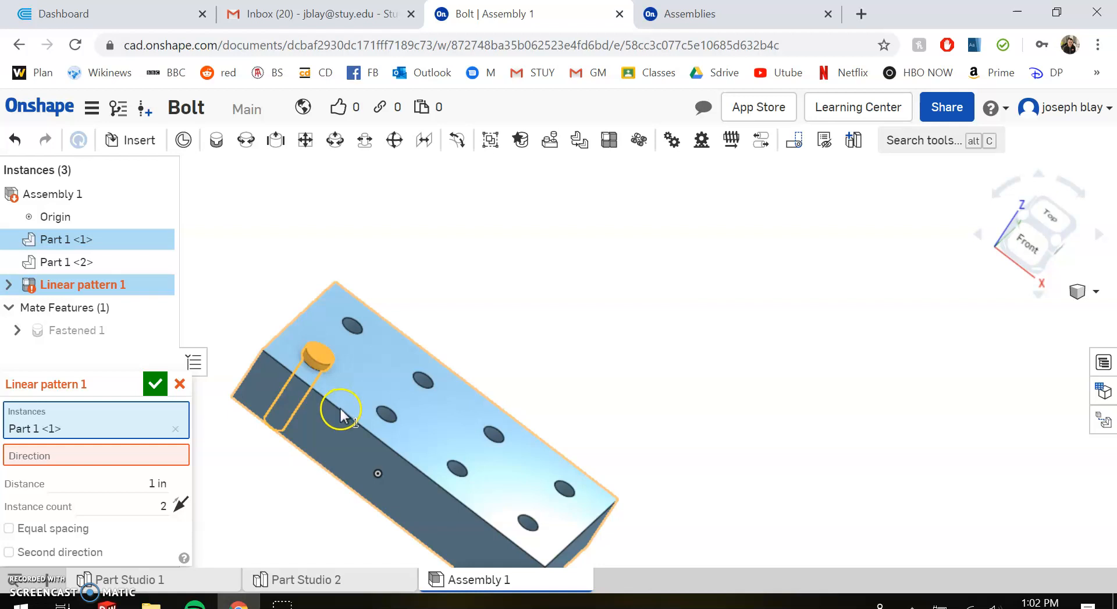
{"action": "scroll", "coordinate": [324, 400], "scroll_direction": "up", "scroll_amount": 3}
{"action": "left_click", "coordinate": [113, 456]}
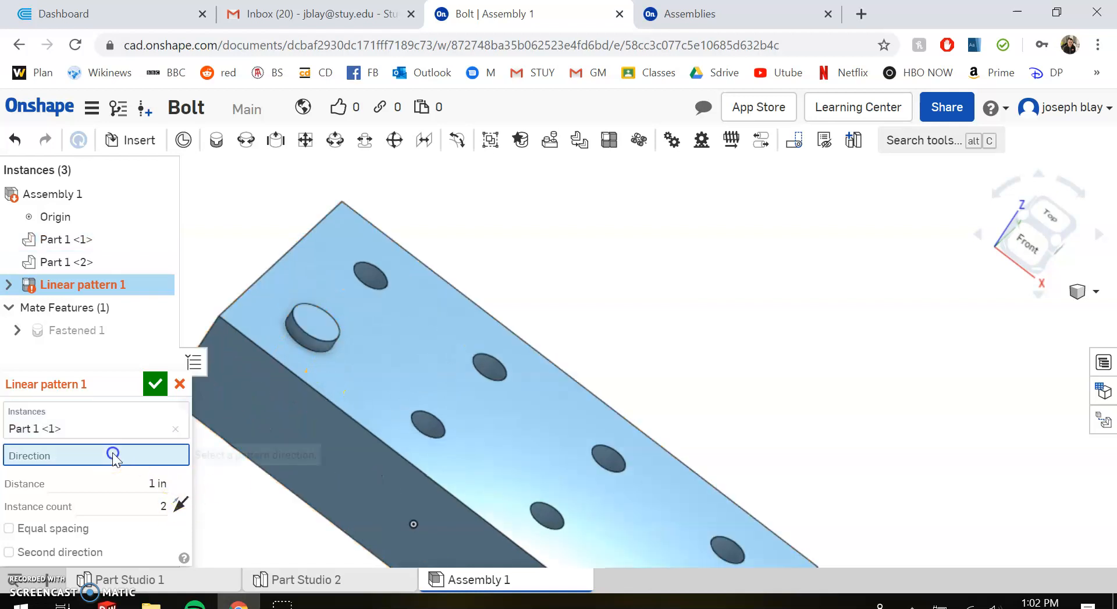
{"action": "left_click", "coordinate": [322, 397]}
{"action": "scroll", "coordinate": [422, 483], "scroll_direction": "up", "scroll_amount": 2}
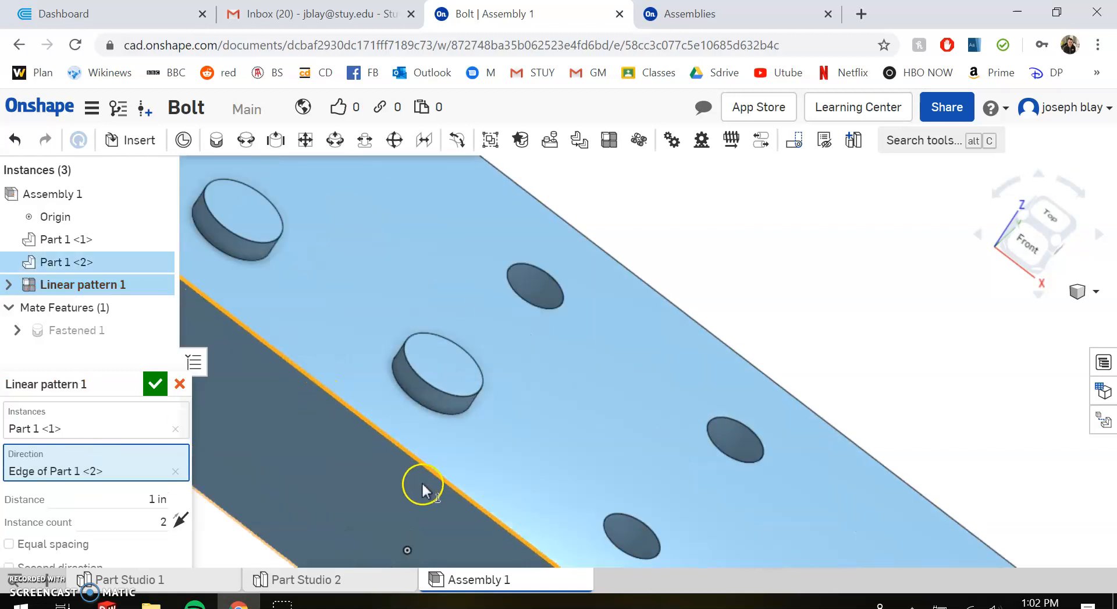
{"action": "scroll", "coordinate": [421, 481], "scroll_direction": "down", "scroll_amount": 3}
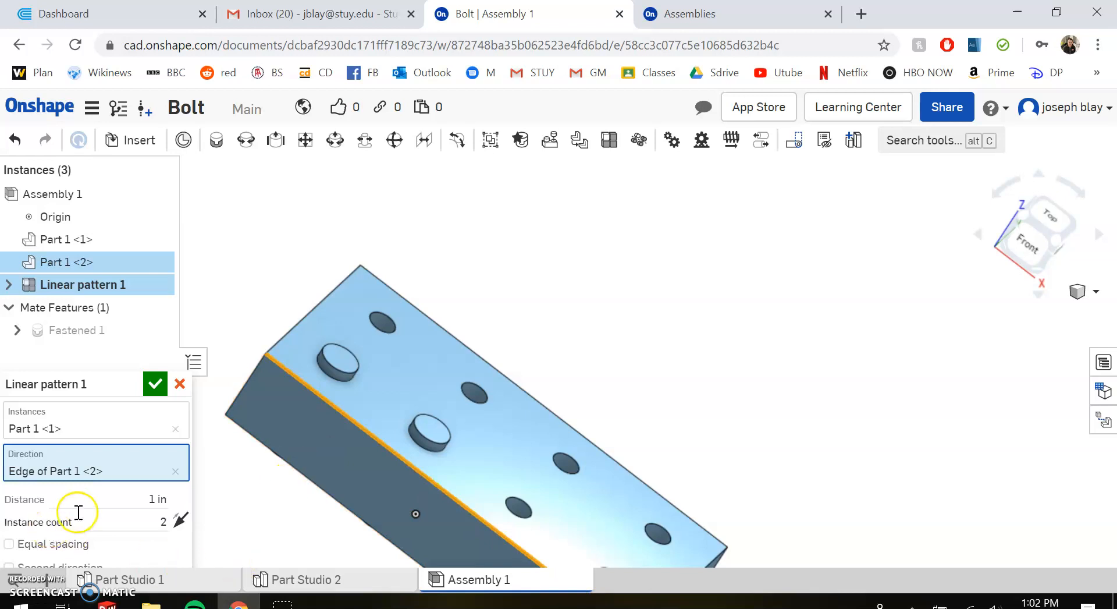
Step: Try reversing the bolt pattern's direction and return it to run along the row of holes
{"action": "left_click", "coordinate": [187, 521]}
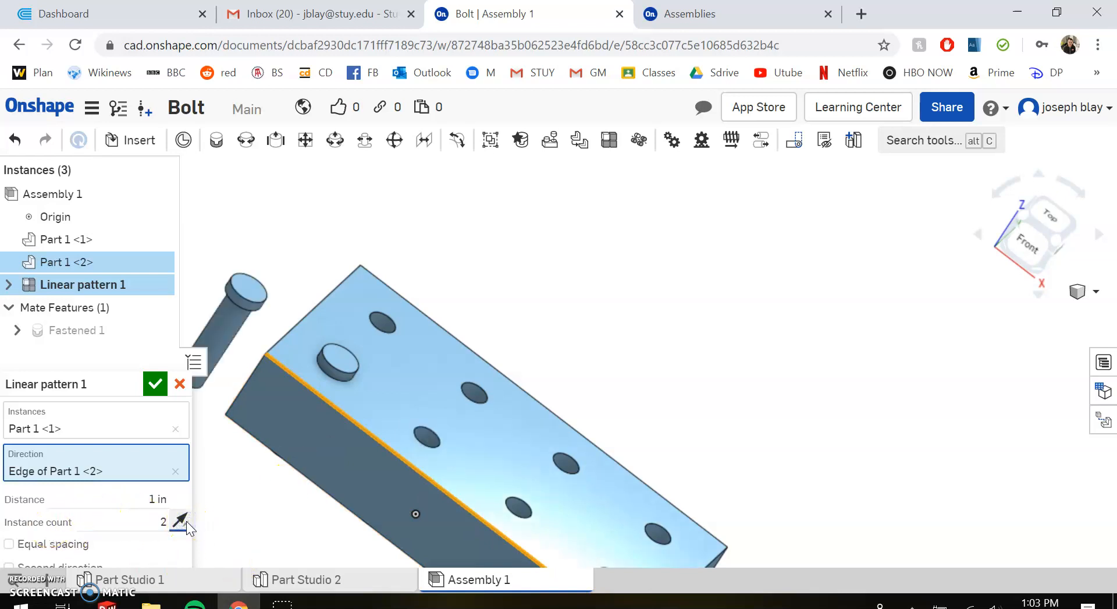
{"action": "left_click", "coordinate": [186, 522]}
{"action": "left_click", "coordinate": [186, 521]}
{"action": "left_click", "coordinate": [186, 522]}
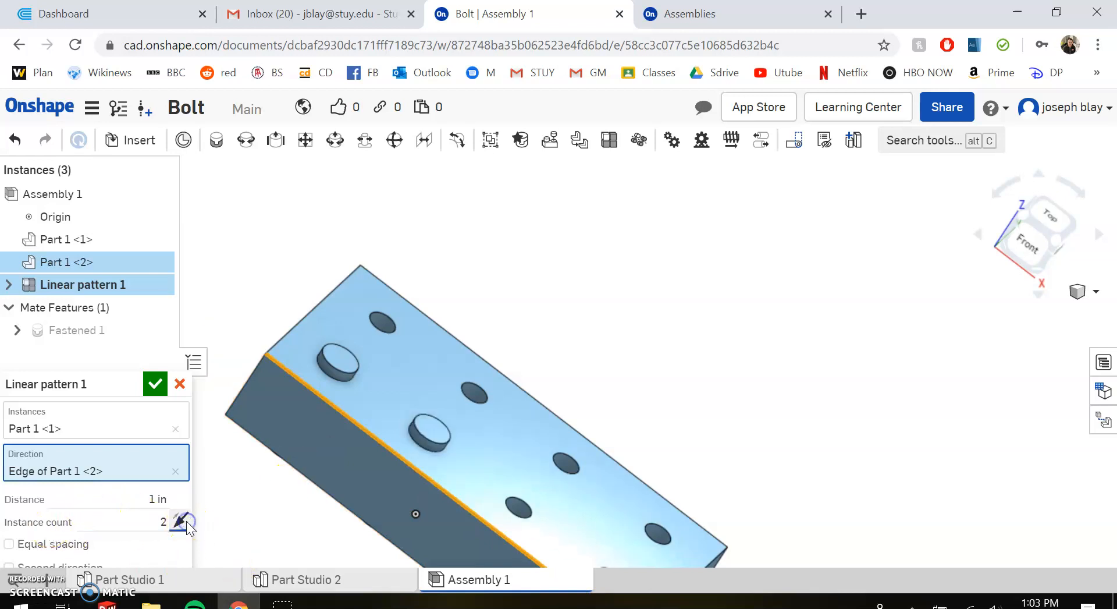
Step: Set the instance count along the plate's long edge to 4
{"action": "scroll", "coordinate": [410, 449], "scroll_direction": "down", "scroll_amount": 2}
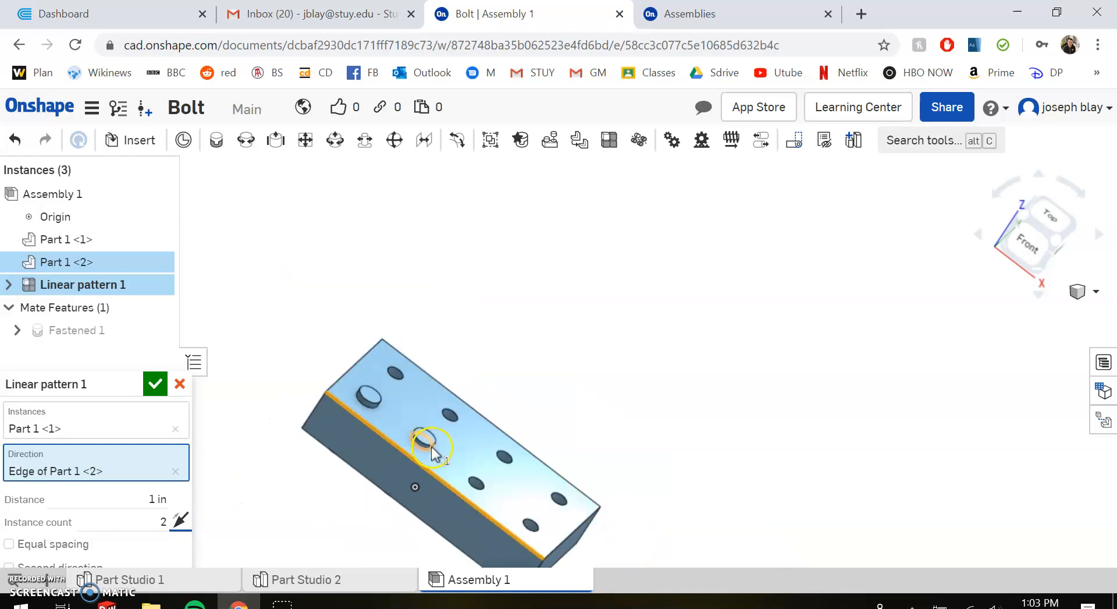
{"action": "left_click", "coordinate": [163, 519]}
{"action": "left_click", "coordinate": [141, 522]}
{"action": "double_click", "coordinate": [142, 524]}
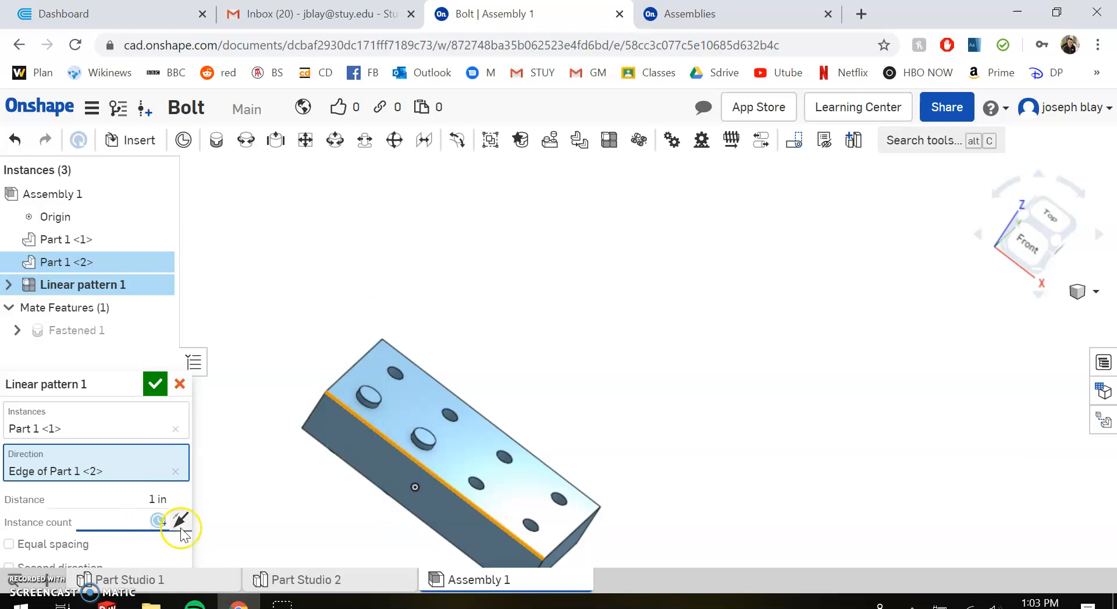
{"action": "left_click", "coordinate": [210, 523]}
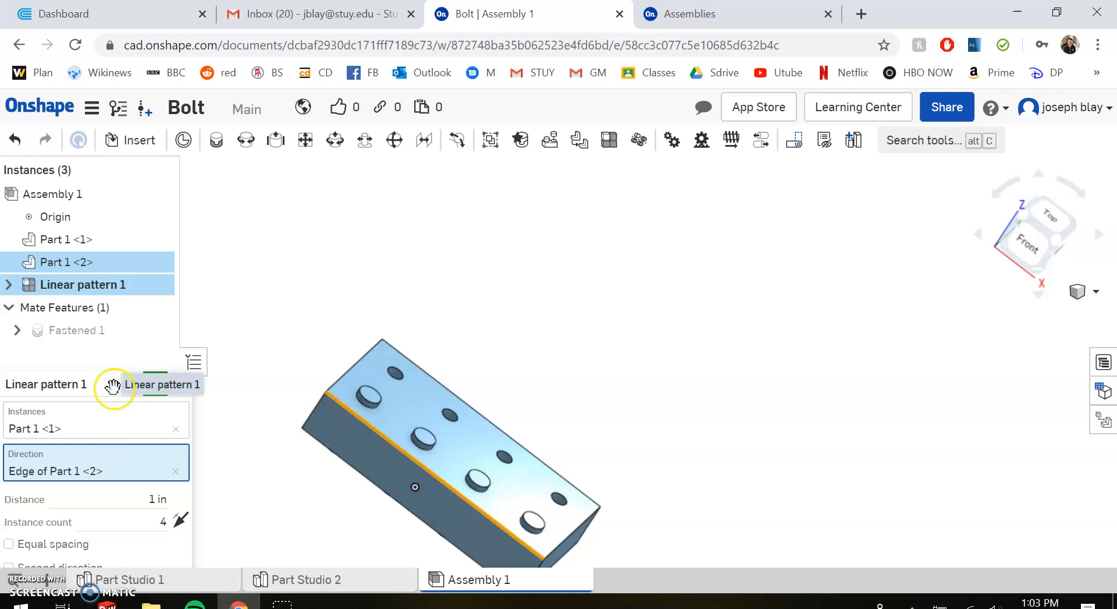
Step: Add a second pattern direction along the plate's short top edge, with 2 instances 1 in apart, and accept the pattern
{"action": "scroll", "coordinate": [115, 389], "scroll_direction": "down", "scroll_amount": 1}
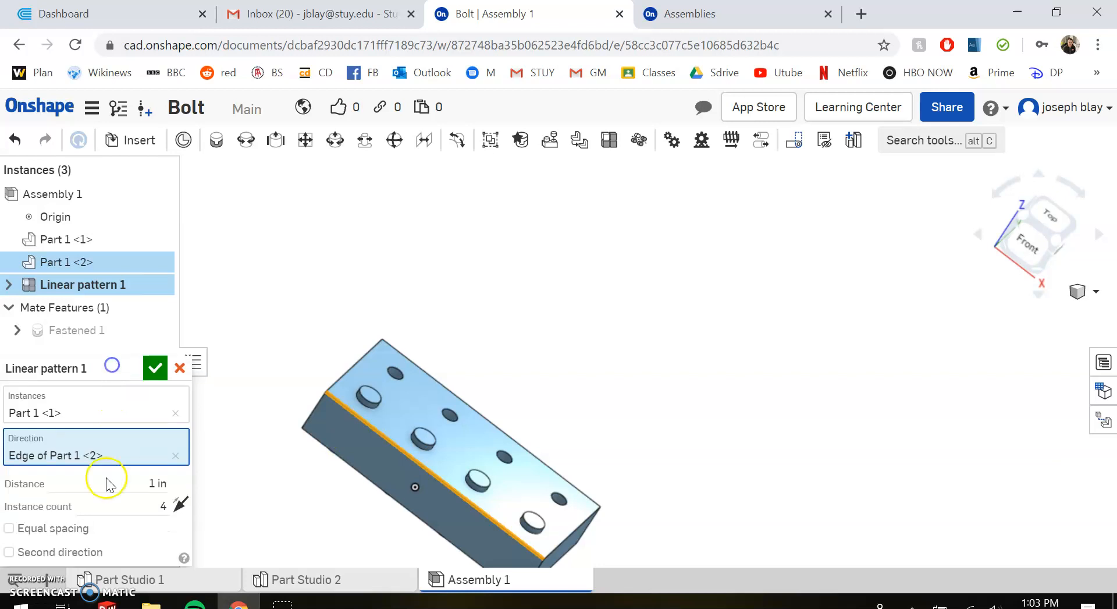
{"action": "left_click", "coordinate": [8, 551]}
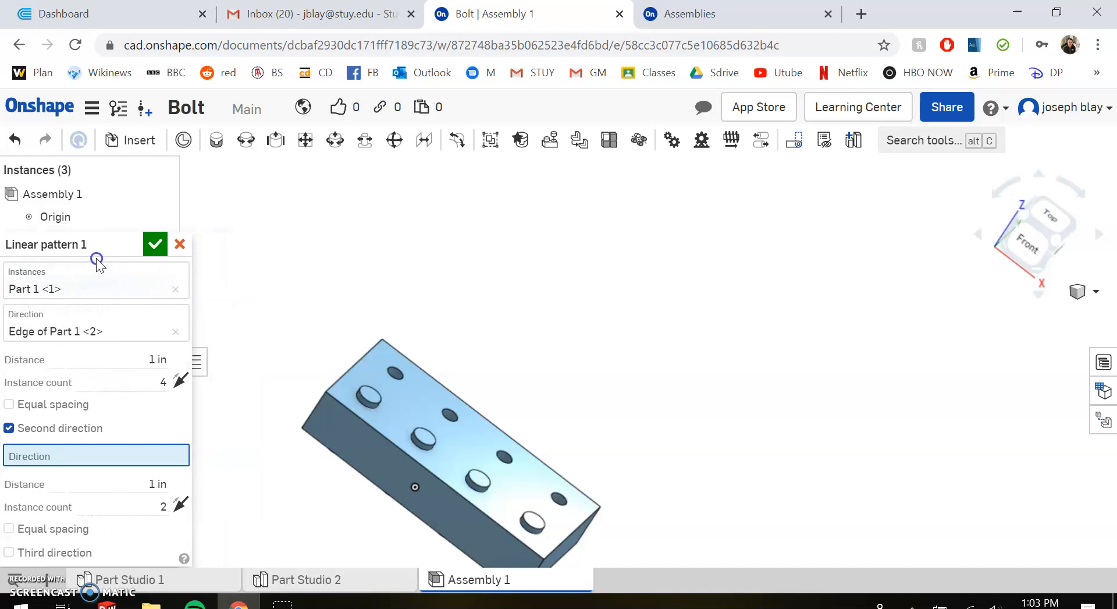
{"action": "left_click", "coordinate": [351, 362]}
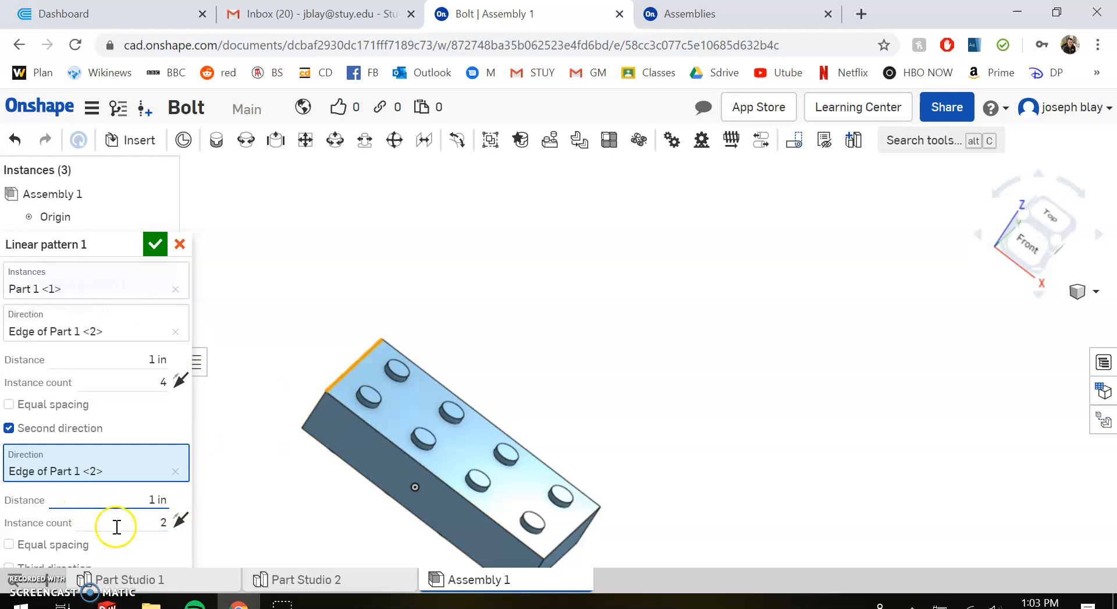
{"action": "left_click", "coordinate": [156, 245]}
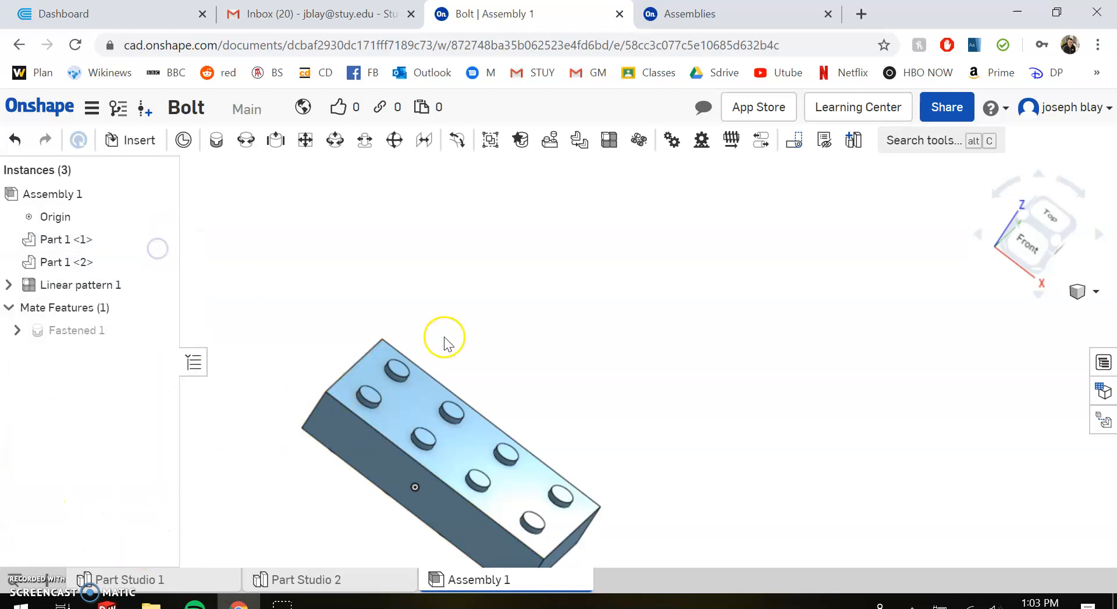
Step: Shorten the bolt in Part Studio 1 by setting the shank's Extrude 2 depth to 0.75 in
{"action": "right_click_drag", "start_coordinate": [636, 428], "coordinate": [317, 407]}
{"action": "right_click_drag", "start_coordinate": [378, 488], "coordinate": [453, 401]}
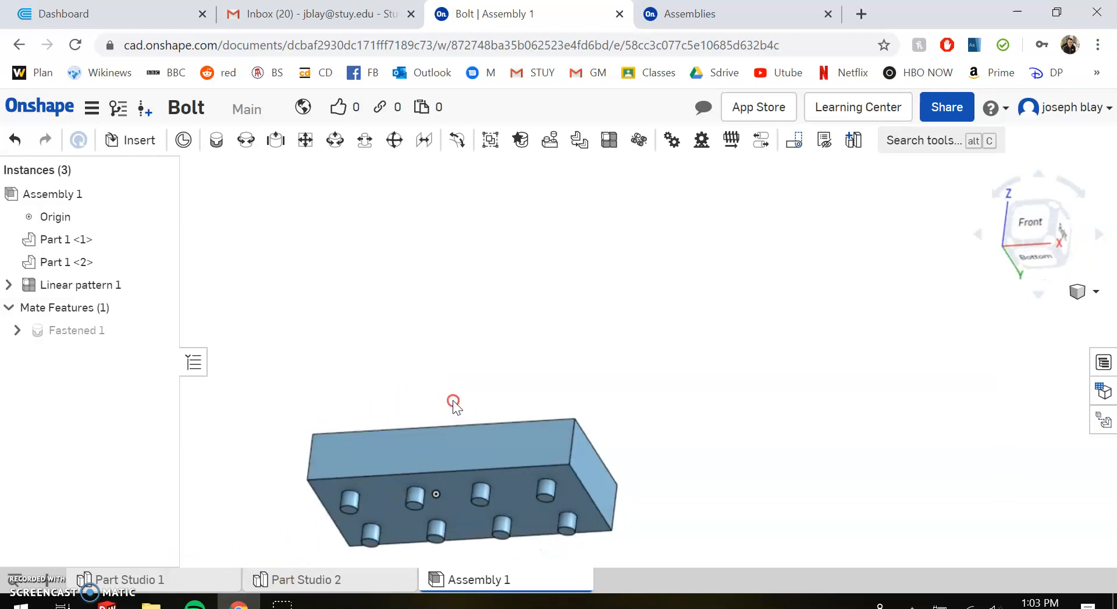
{"action": "left_click", "coordinate": [205, 578]}
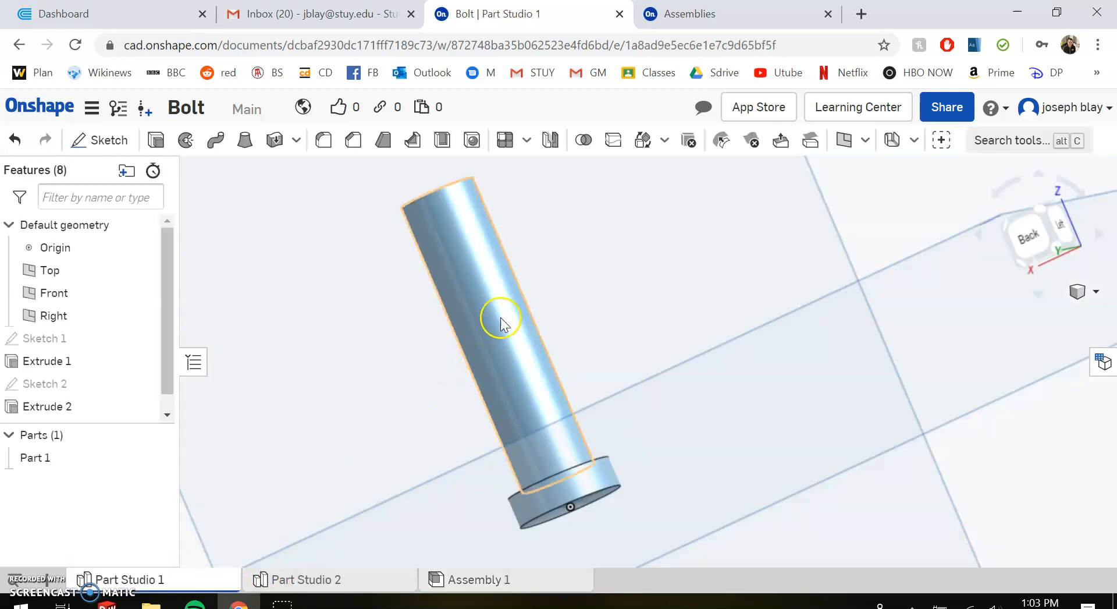
{"action": "left_click", "coordinate": [79, 408]}
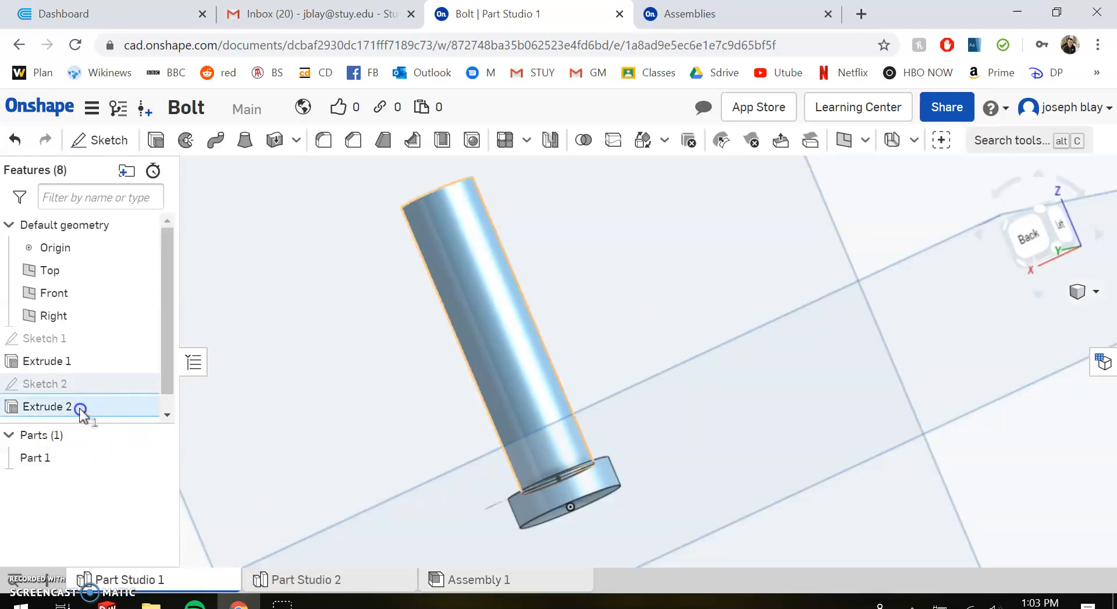
{"action": "right_click", "coordinate": [80, 408]}
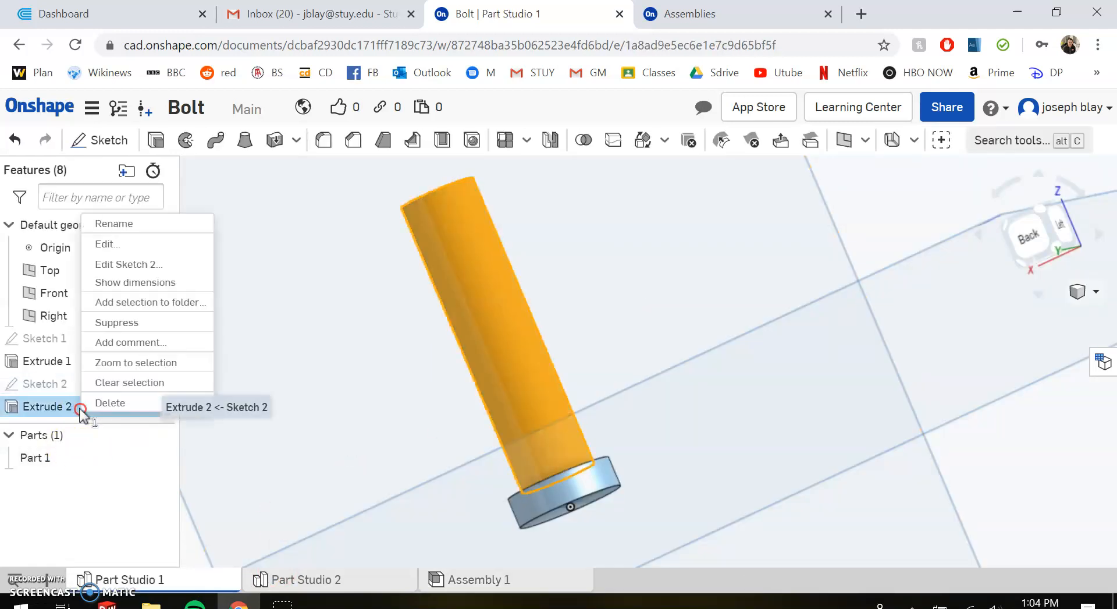
{"action": "left_click", "coordinate": [108, 242]}
{"action": "left_click", "coordinate": [149, 385]}
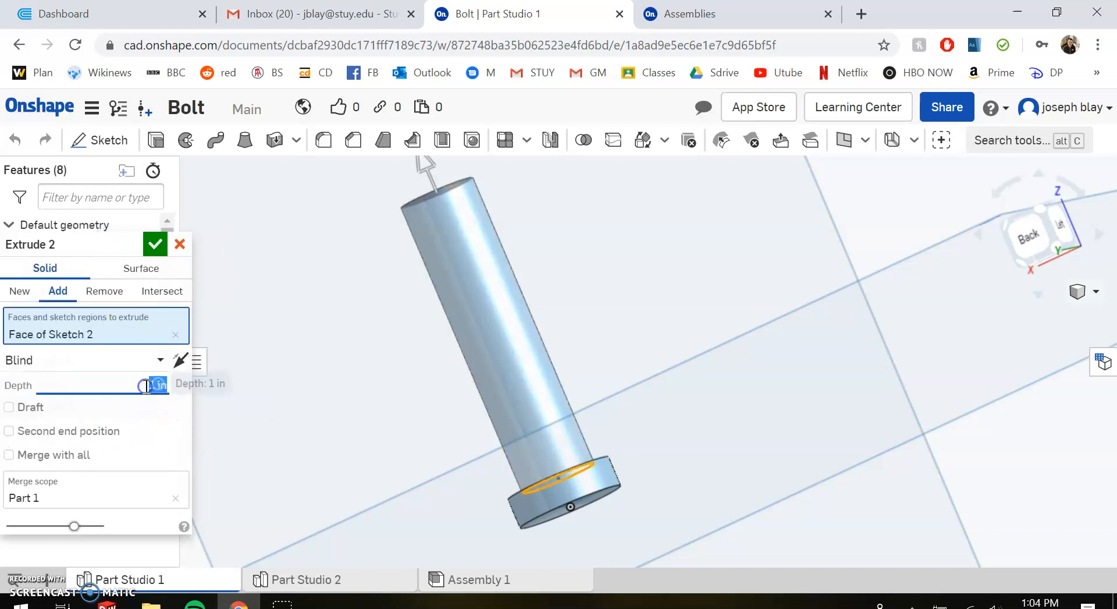
{"action": "key", "text": "BackSpace"}
{"action": "type", "text": ".75"}
{"action": "key", "text": "Return"}
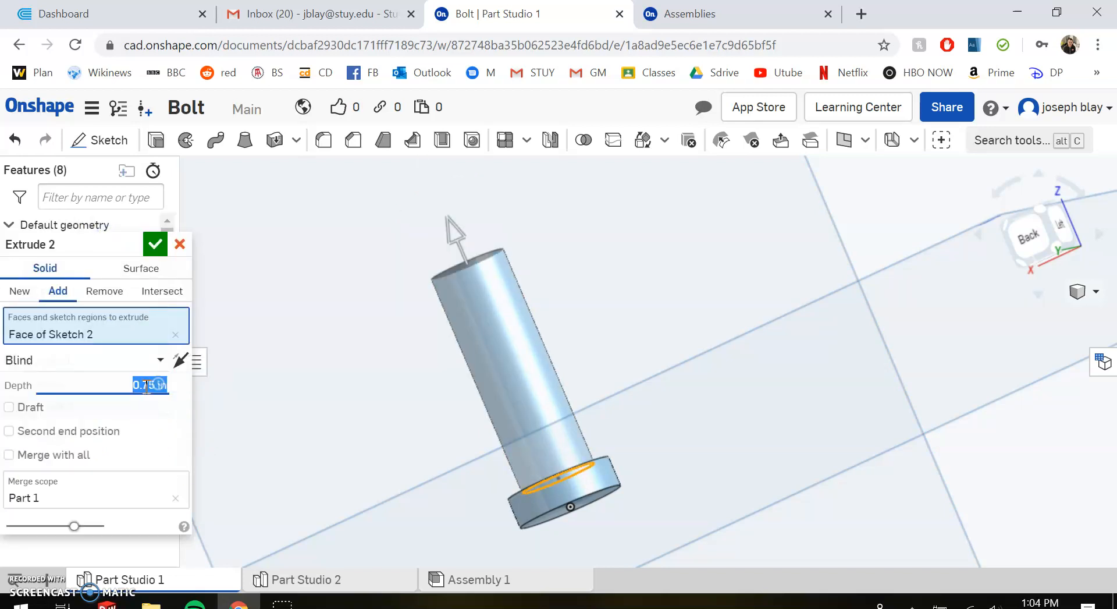
{"action": "left_click", "coordinate": [155, 244]}
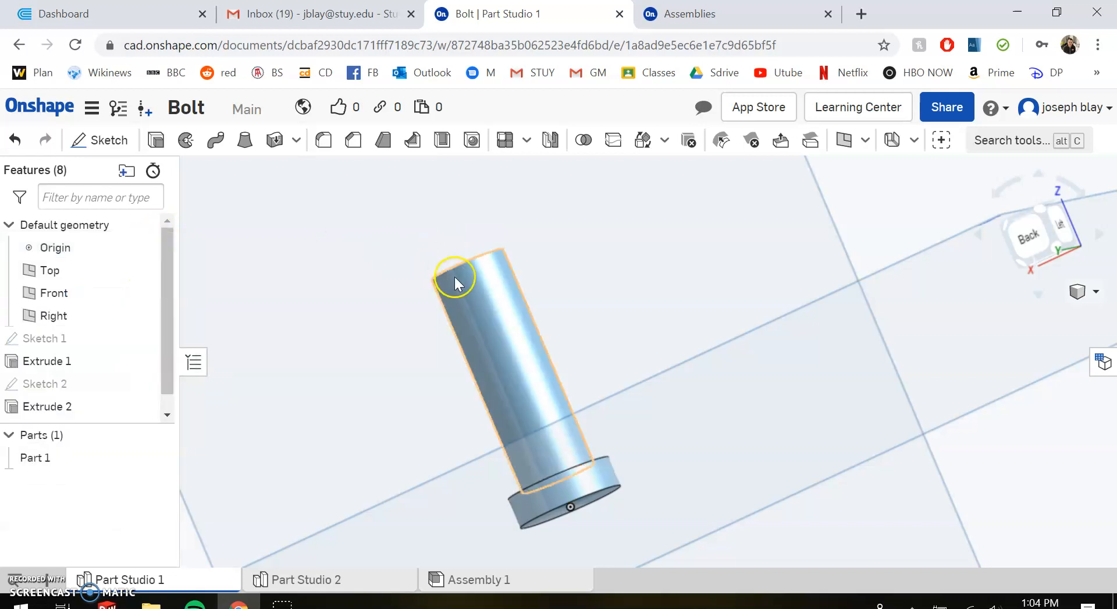
{"action": "right_click_drag", "start_coordinate": [491, 362], "coordinate": [390, 469]}
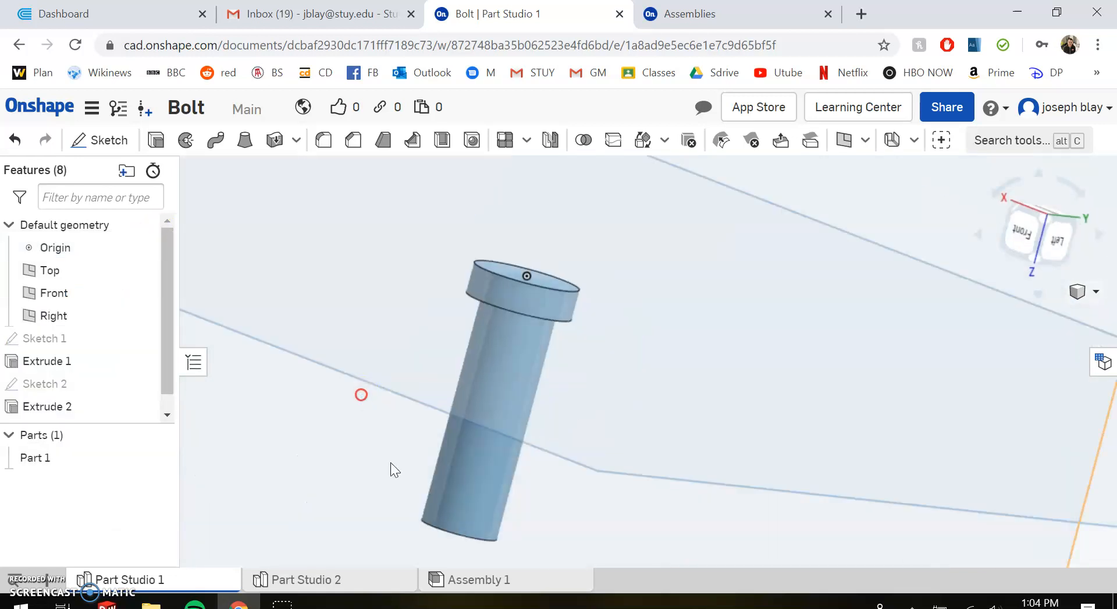
Step: Return to Assembly 1 and examine the patterned bolts in the plate from several angles after the length change
{"action": "left_click", "coordinate": [532, 579]}
{"action": "mouse_move", "coordinate": [578, 424]}
{"action": "right_mouse_down"}
{"action": "mouse_move", "coordinate": [571, 459]}
{"action": "mouse_move", "coordinate": [577, 437]}
{"action": "right_mouse_up"}
{"action": "right_click_drag", "start_coordinate": [553, 387], "coordinate": [553, 424]}
{"action": "scroll", "coordinate": [469, 413], "scroll_direction": "down", "scroll_amount": 2}
{"action": "scroll", "coordinate": [470, 413], "scroll_direction": "up", "scroll_amount": 5}
{"action": "right_click_drag", "start_coordinate": [473, 414], "coordinate": [437, 380]}
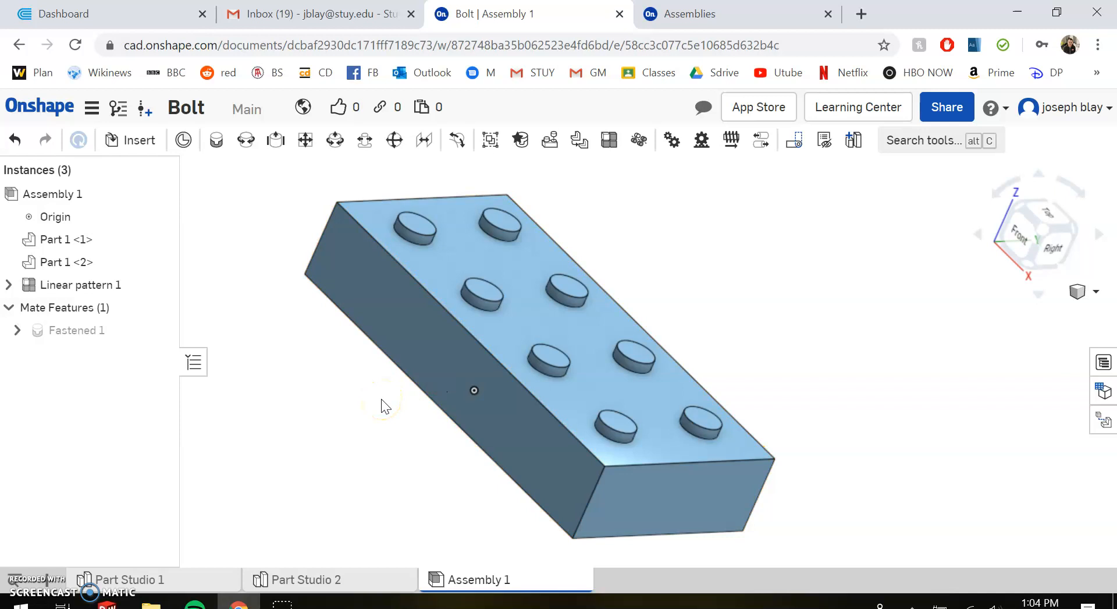
{"action": "left_click", "coordinate": [409, 407]}
{"action": "left_click", "coordinate": [373, 293]}
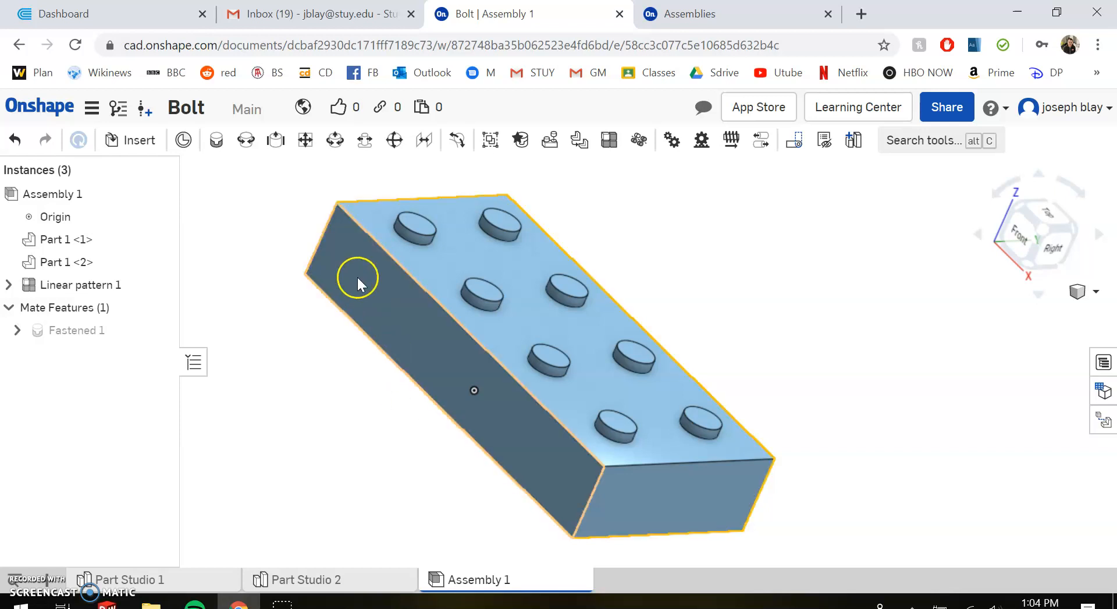
{"action": "left_click", "coordinate": [307, 225]}
{"action": "right_click_drag", "start_coordinate": [298, 224], "coordinate": [309, 253]}
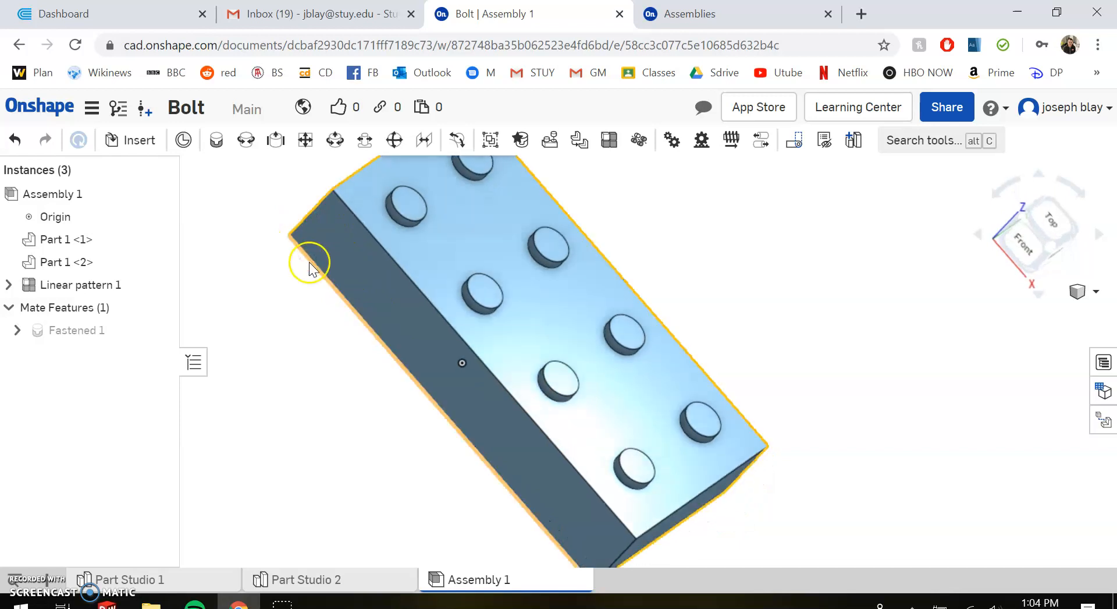